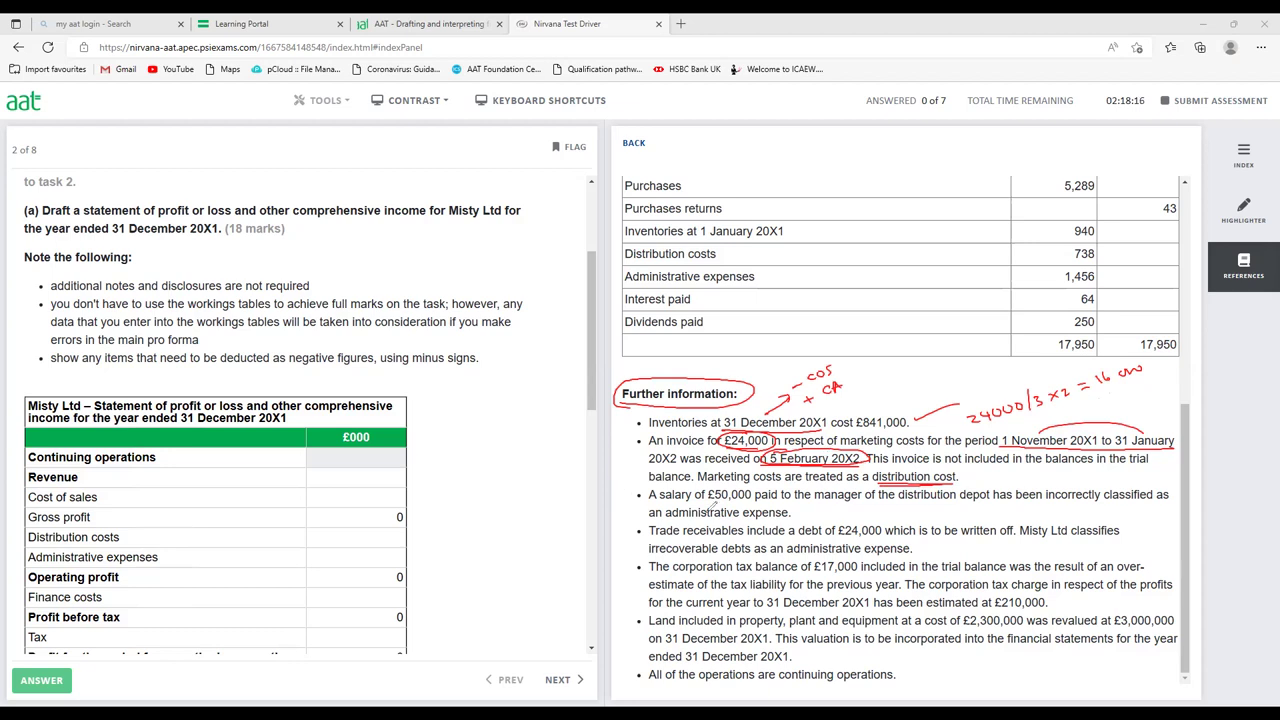
Mark the £50,000 salary point, underline the amount and "distribution", and note the addition to distribution costs and deduction from administrative expenses.
drag(645, 493, 630, 499)
drag(709, 503, 750, 503)
drag(956, 504, 890, 504)
mouse_move(804, 512)
mouse_down()
mouse_move(950, 510)
mouse_move(1000, 470)
mouse_move(1098, 466)
mouse_move(1114, 483)
mouse_up()
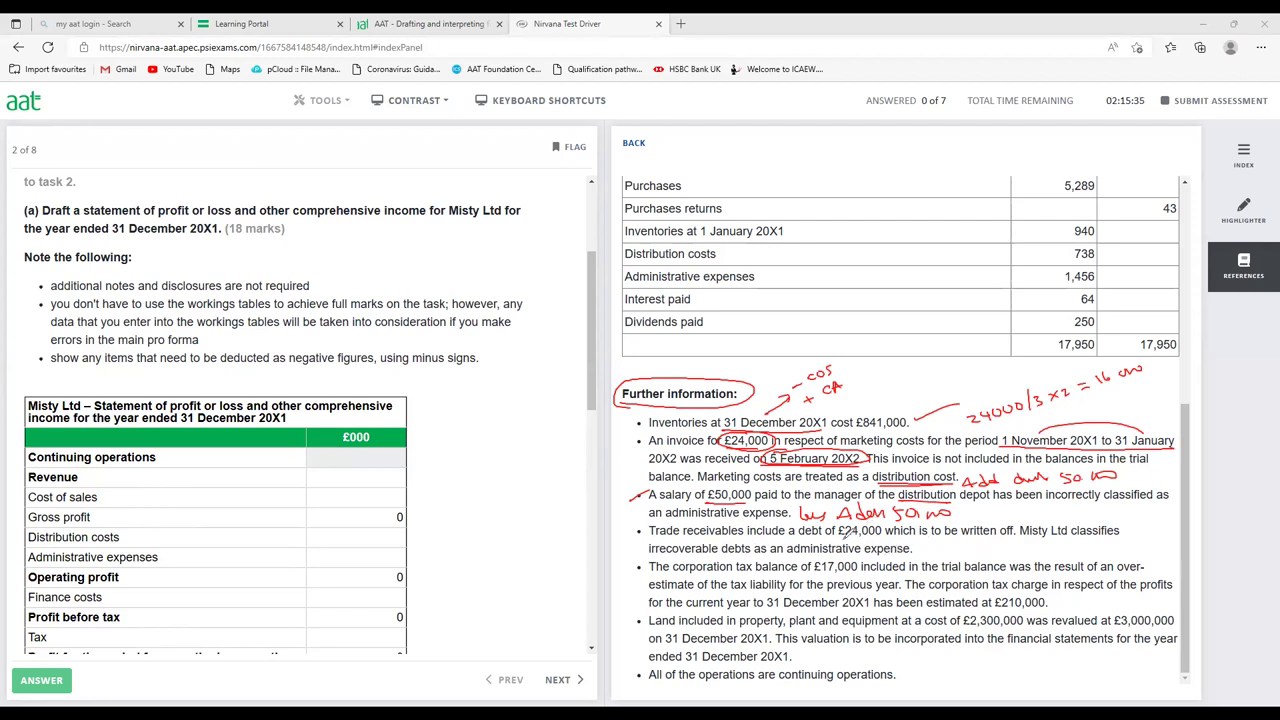
Underline £24,000 and "administrative expense" in the irrecoverable debt point and write an adjustment note of 24 beside it.
drag(840, 540, 886, 540)
mouse_move(800, 554)
mouse_down()
mouse_move(910, 556)
mouse_move(998, 533)
mouse_move(996, 548)
mouse_move(1018, 548)
mouse_up()
drag(918, 543, 922, 550)
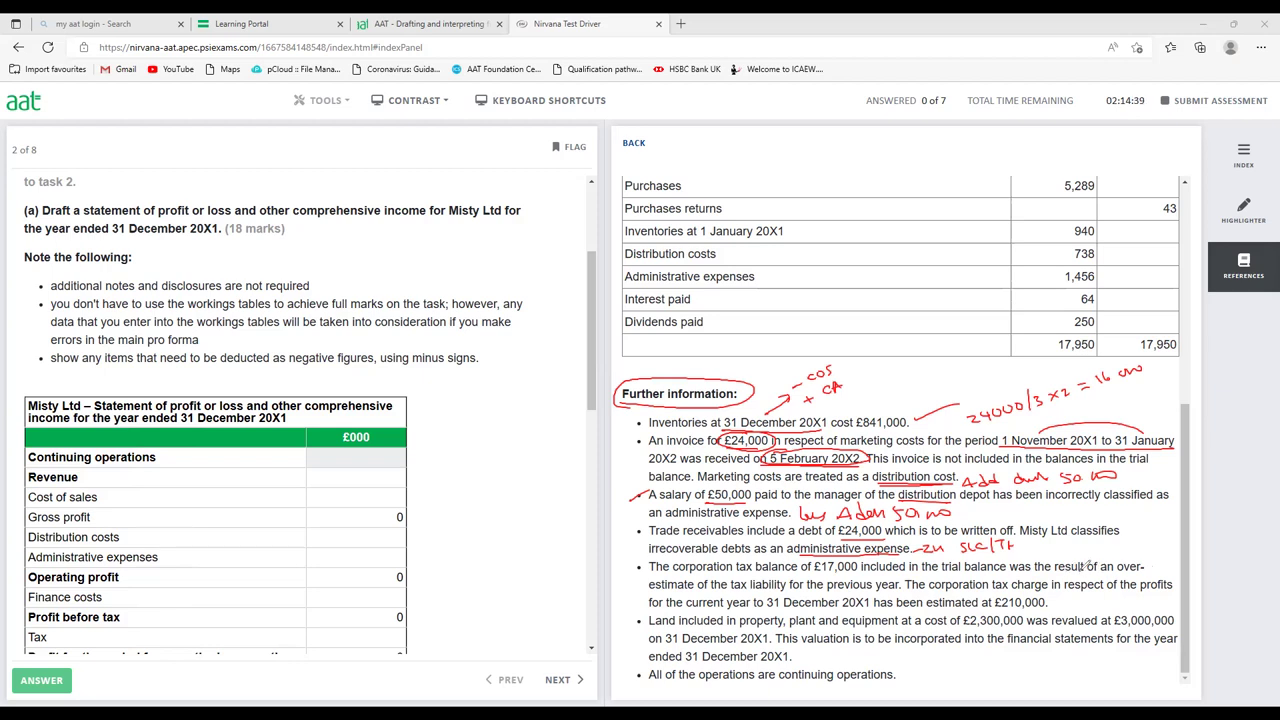
Underline "an over-estimate" and "previous year" in the corporation tax point, circle £210,000, and write "- 17000 =" beside it.
drag(1101, 574, 1135, 573)
drag(648, 592, 694, 592)
drag(826, 592, 898, 591)
mouse_move(994, 610)
mouse_down()
mouse_move(1046, 604)
mouse_move(1030, 595)
mouse_move(1153, 598)
mouse_up()
drag(1141, 604, 1154, 603)
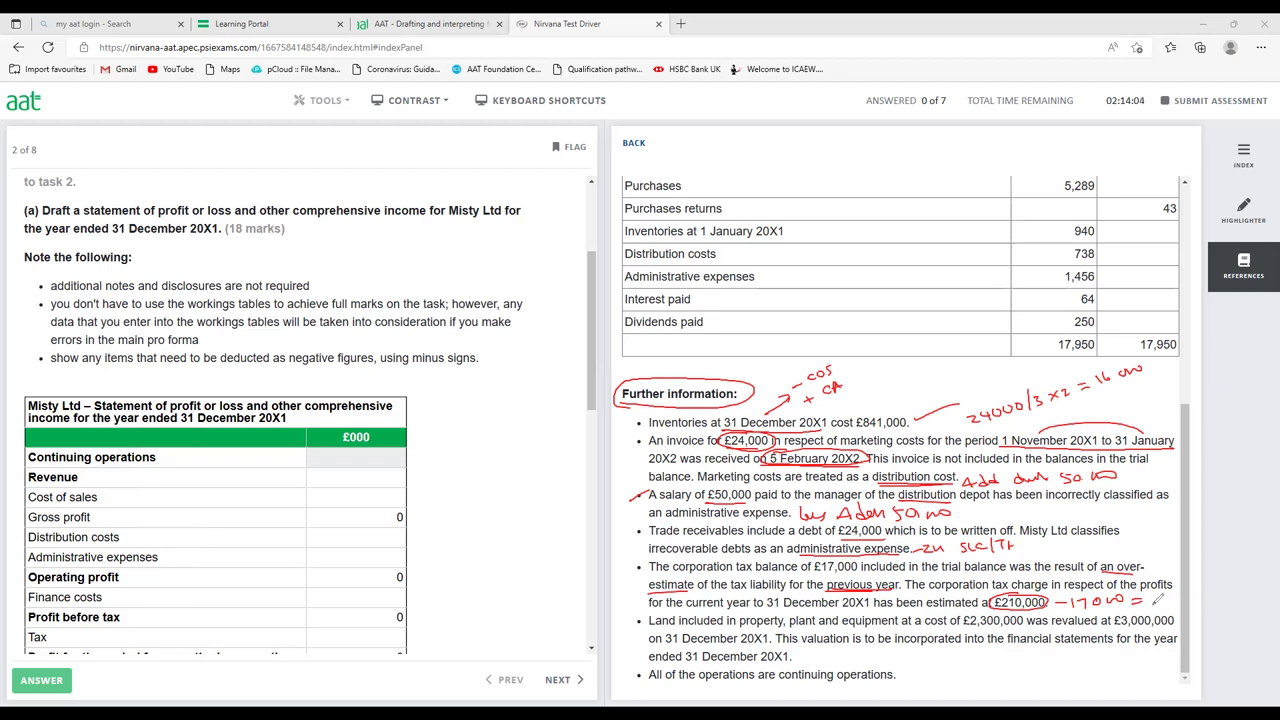
Mark the land revaluation point, underline and link £2,300,000 and £3,000,000, and write 700 beneath as the difference.
drag(640, 624, 630, 632)
drag(960, 629, 1004, 628)
drag(1113, 628, 1147, 627)
drag(995, 627, 1118, 628)
drag(1051, 652, 1080, 654)
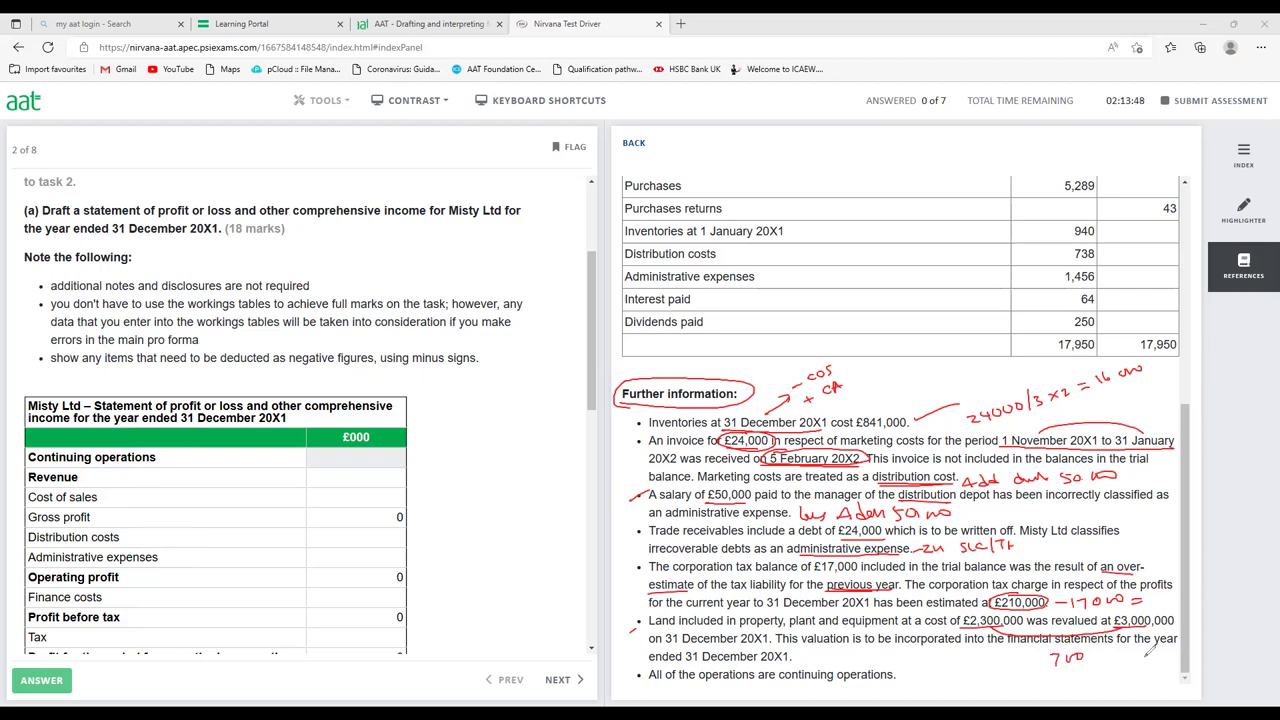
Circle the 700, label it RR and other comprehensive income, and underline "continuing operations" in the last point.
mouse_move(990, 670)
mouse_down()
mouse_move(995, 658)
mouse_move(1098, 646)
mouse_move(1086, 678)
mouse_move(1108, 658)
mouse_move(1176, 646)
mouse_up()
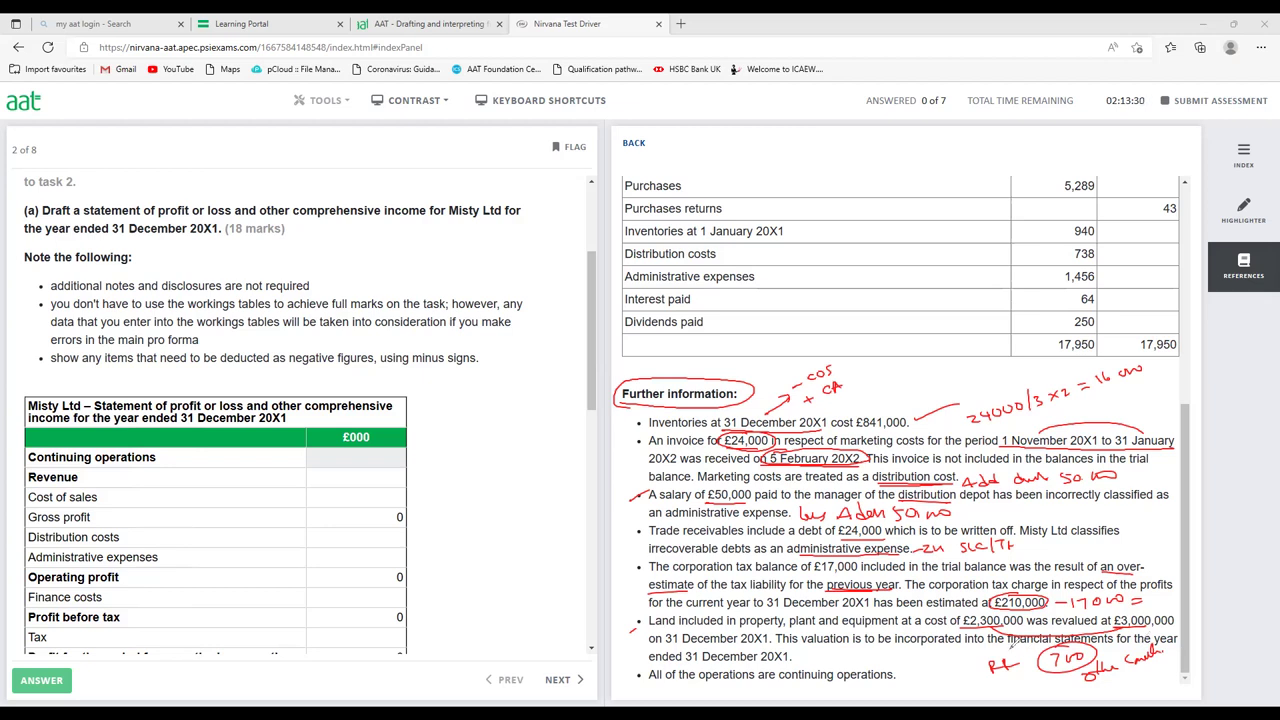
drag(1012, 653, 1034, 648)
drag(782, 684, 893, 684)
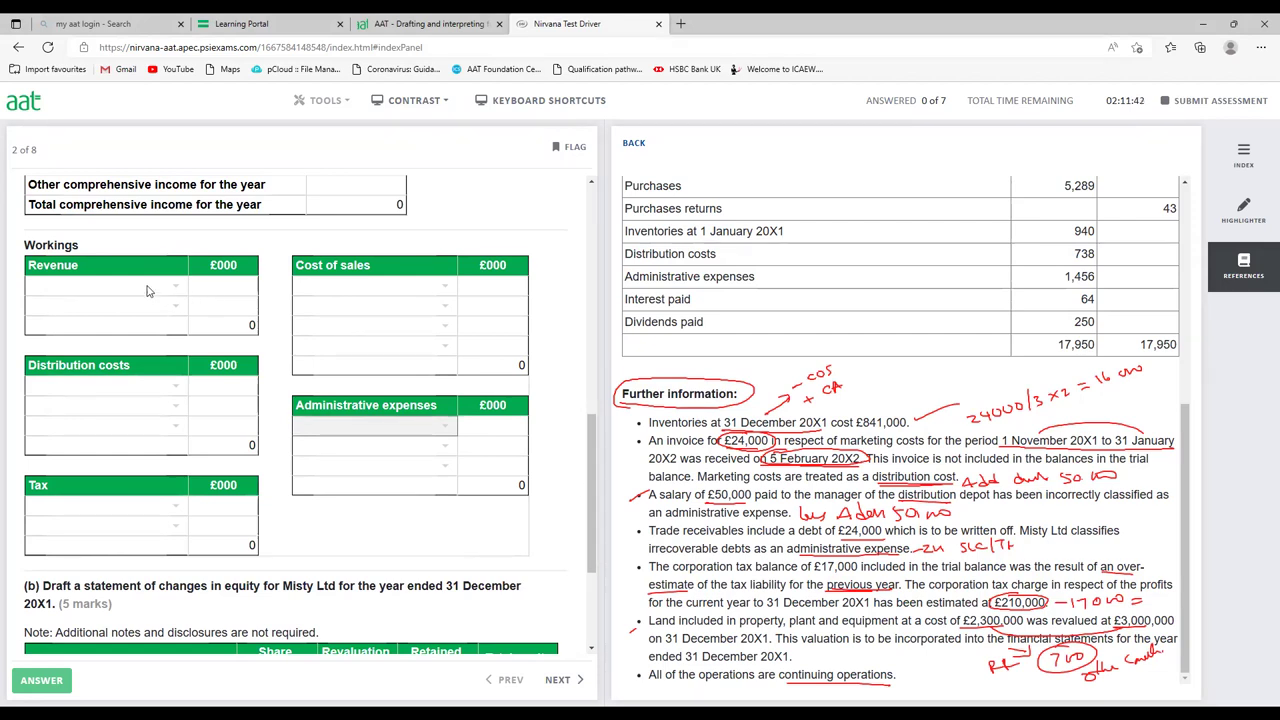
Add a Sales line of 8754 to the Revenue working, using the sales figure in the trial balance.
click(173, 288)
click(173, 288)
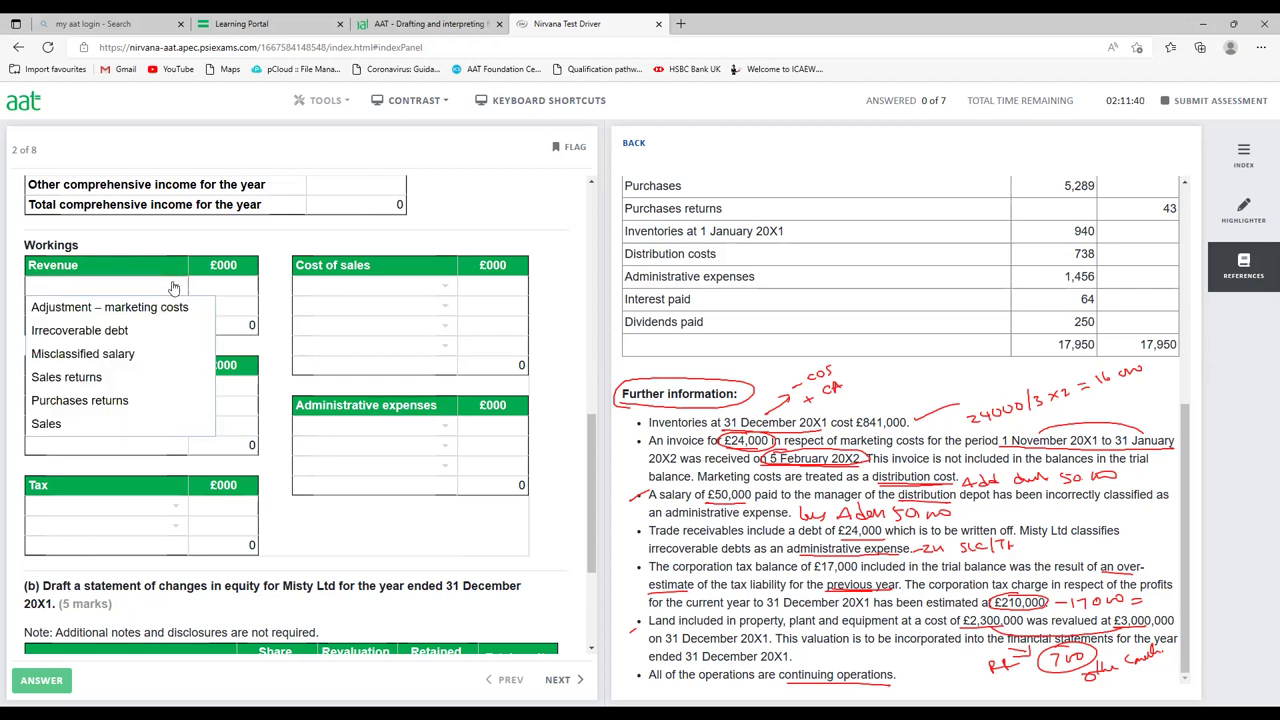
click(66, 422)
click(1265, 272)
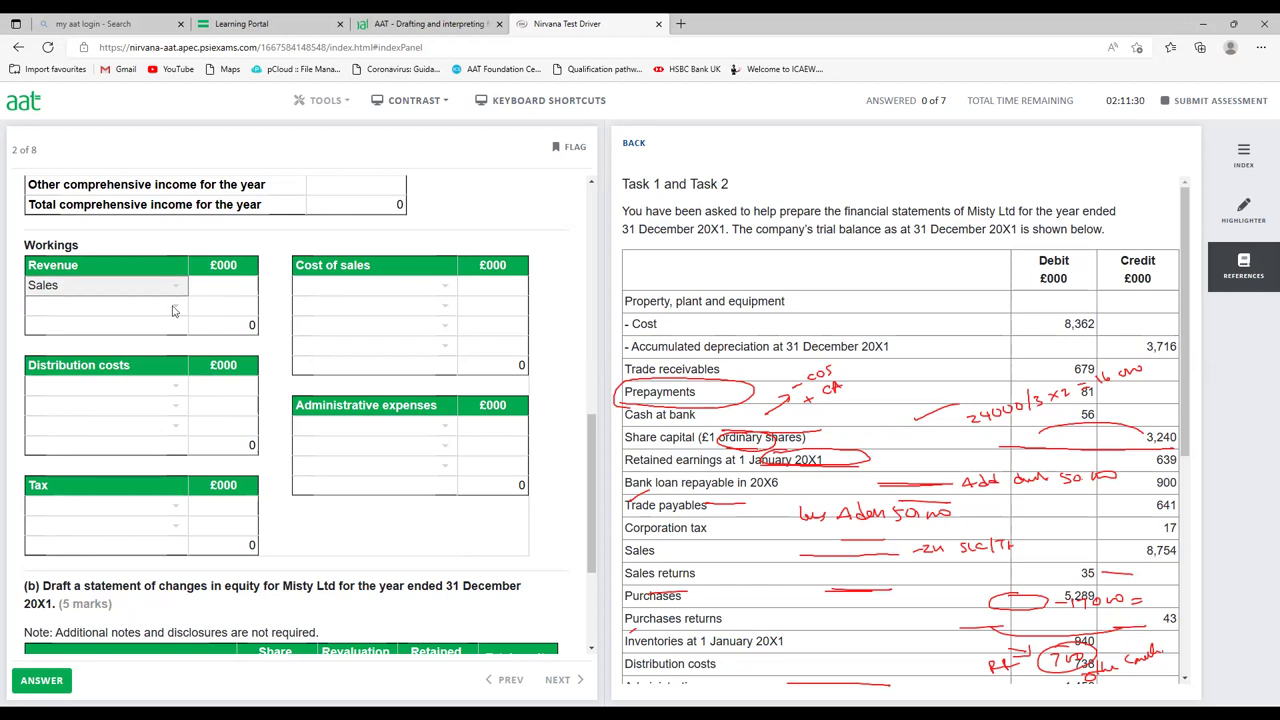
click(230, 284)
text(8754)
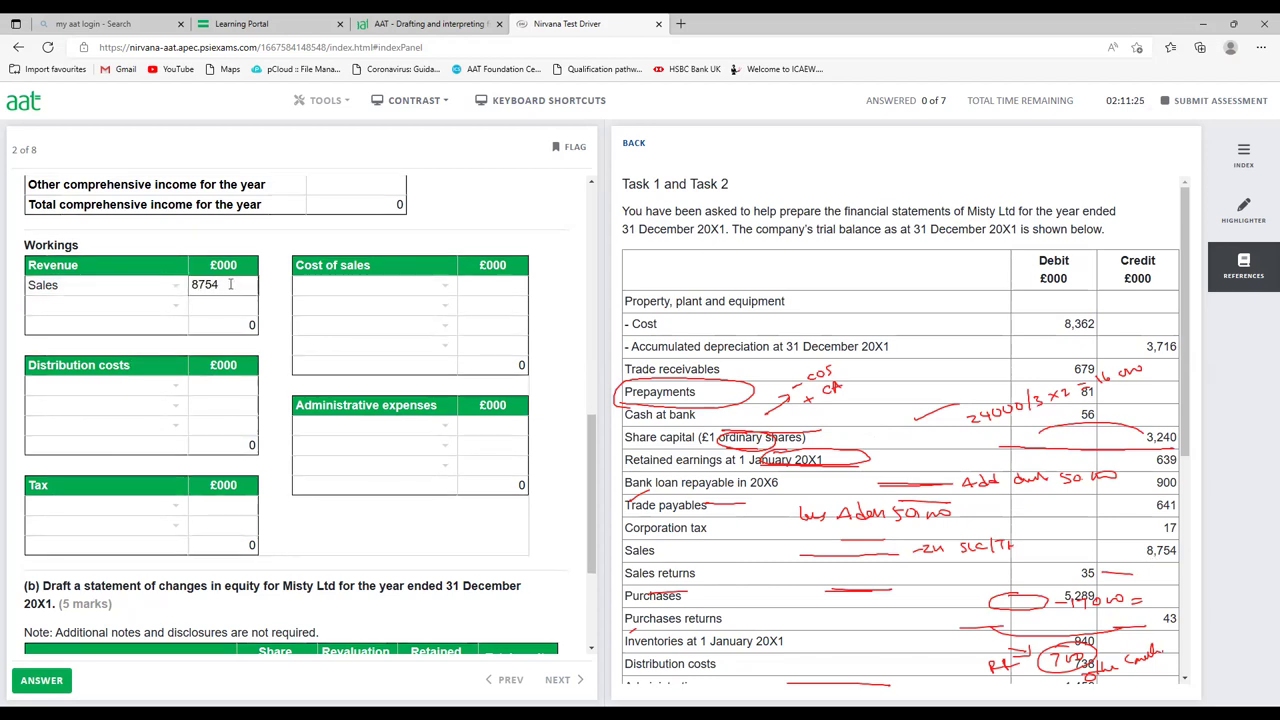
key(Tab)
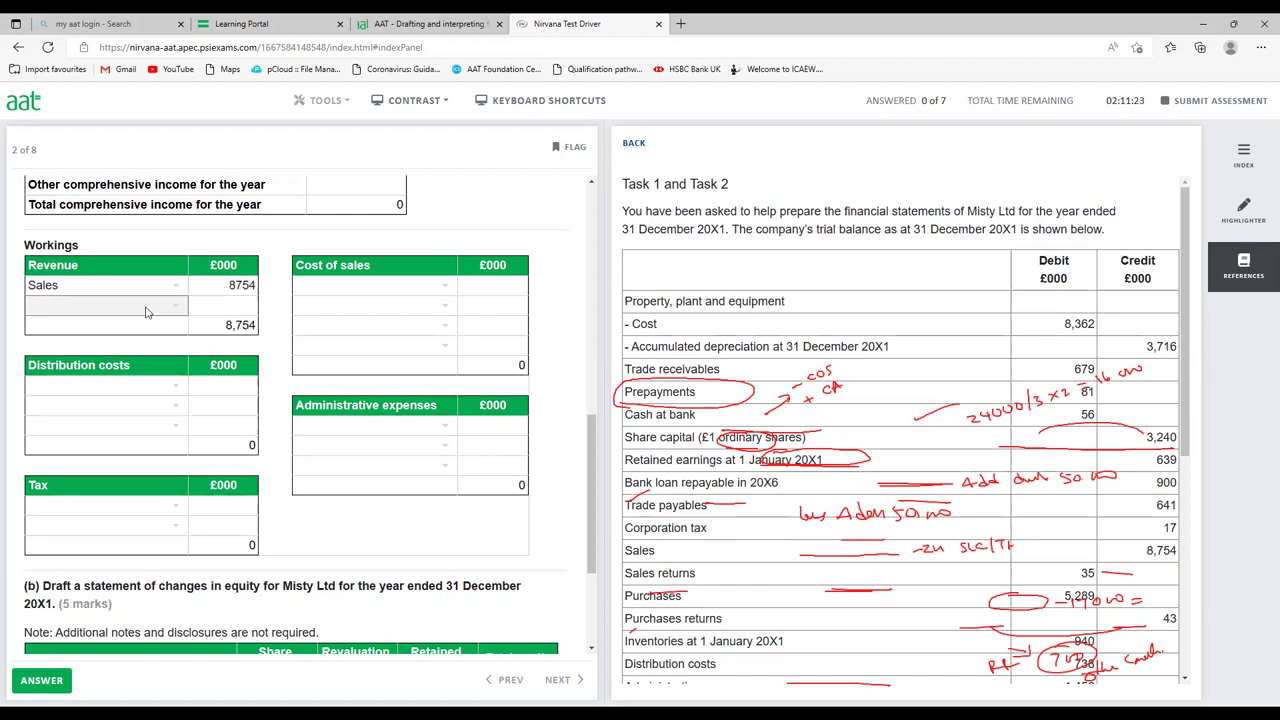
Add a Sales returns line of -35 to the Revenue working, clearing the old annotations and circling the trial balance amount.
click(145, 312)
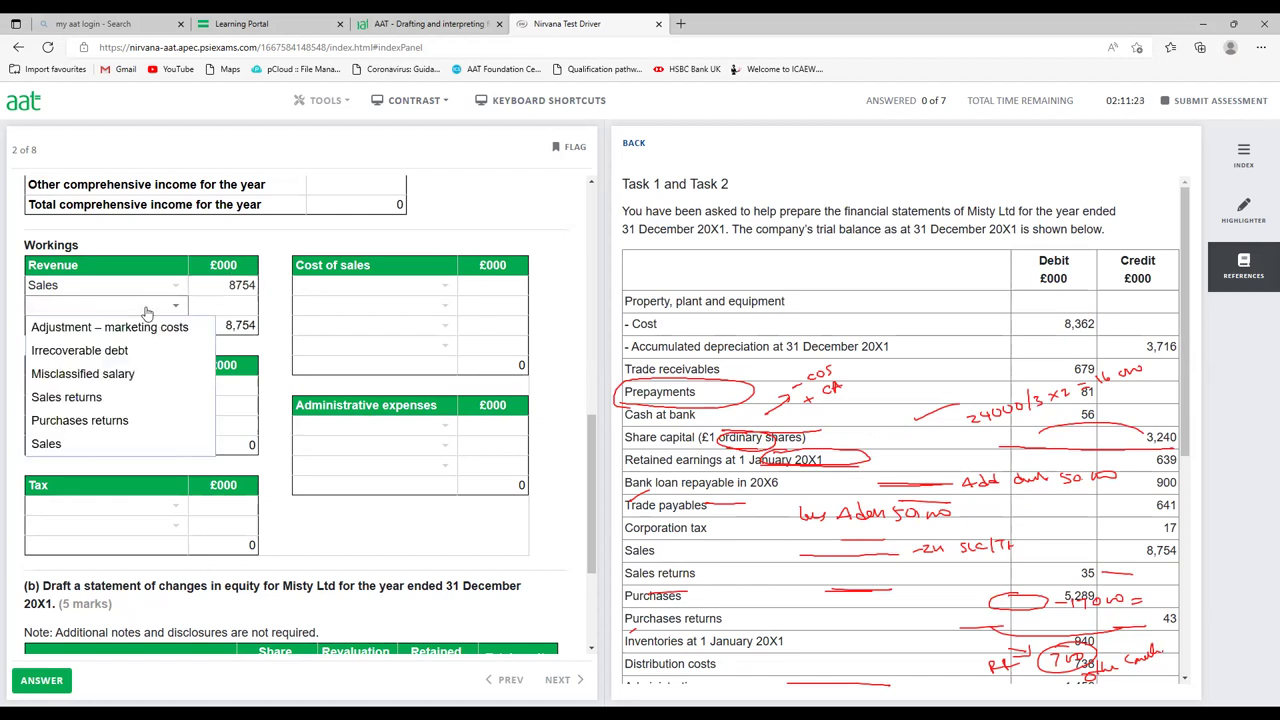
click(88, 398)
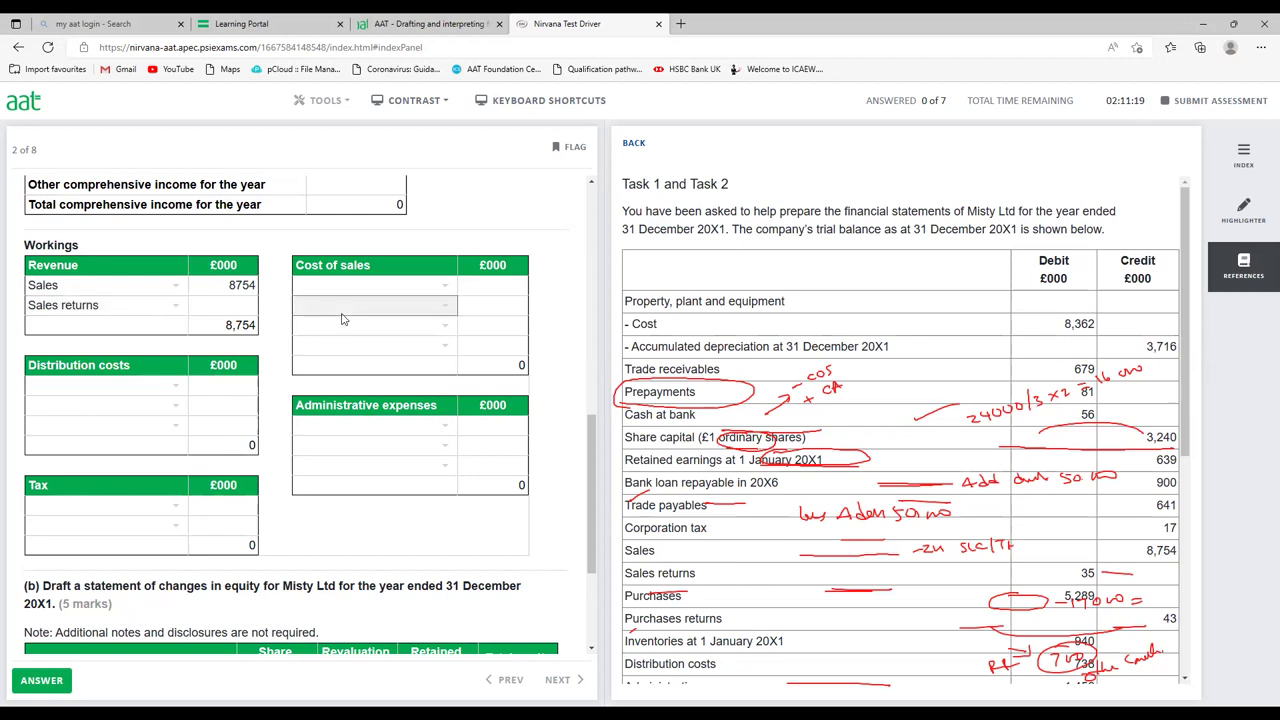
click(219, 307)
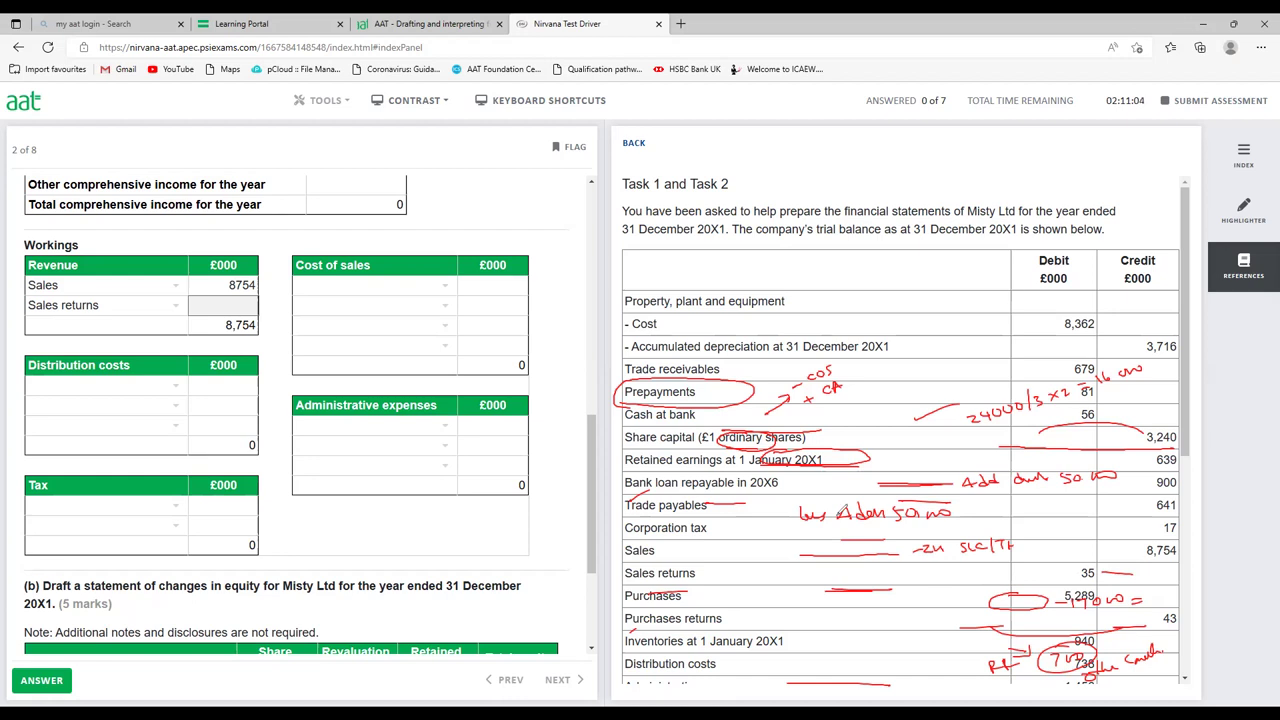
key(e)
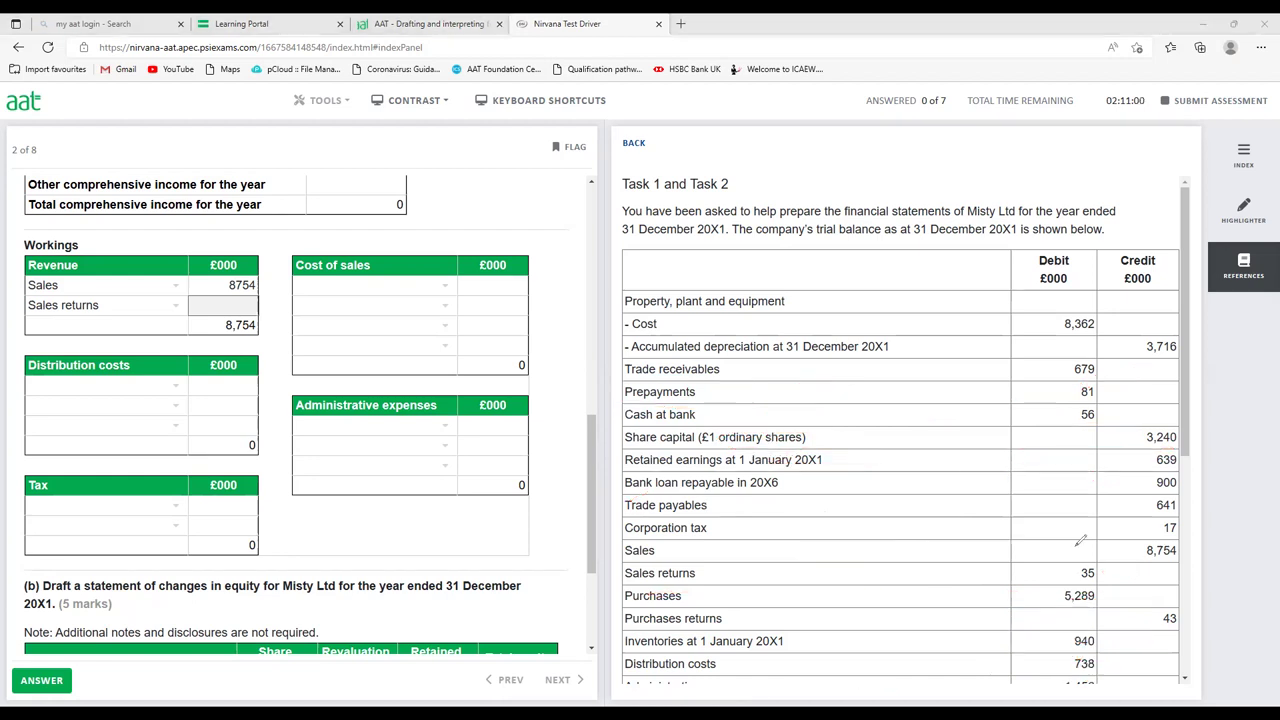
mouse_move(1095, 559)
mouse_down()
mouse_move(1086, 582)
mouse_move(1104, 560)
mouse_up()
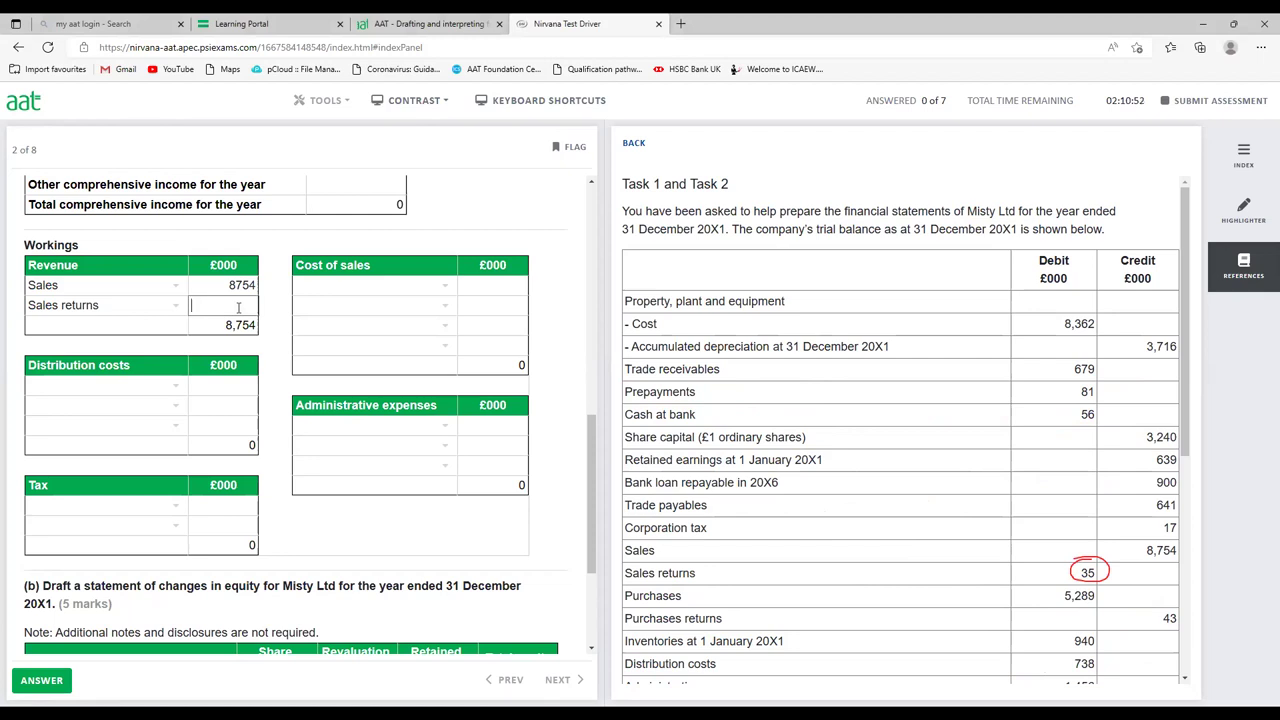
text(-35)
key(Return)
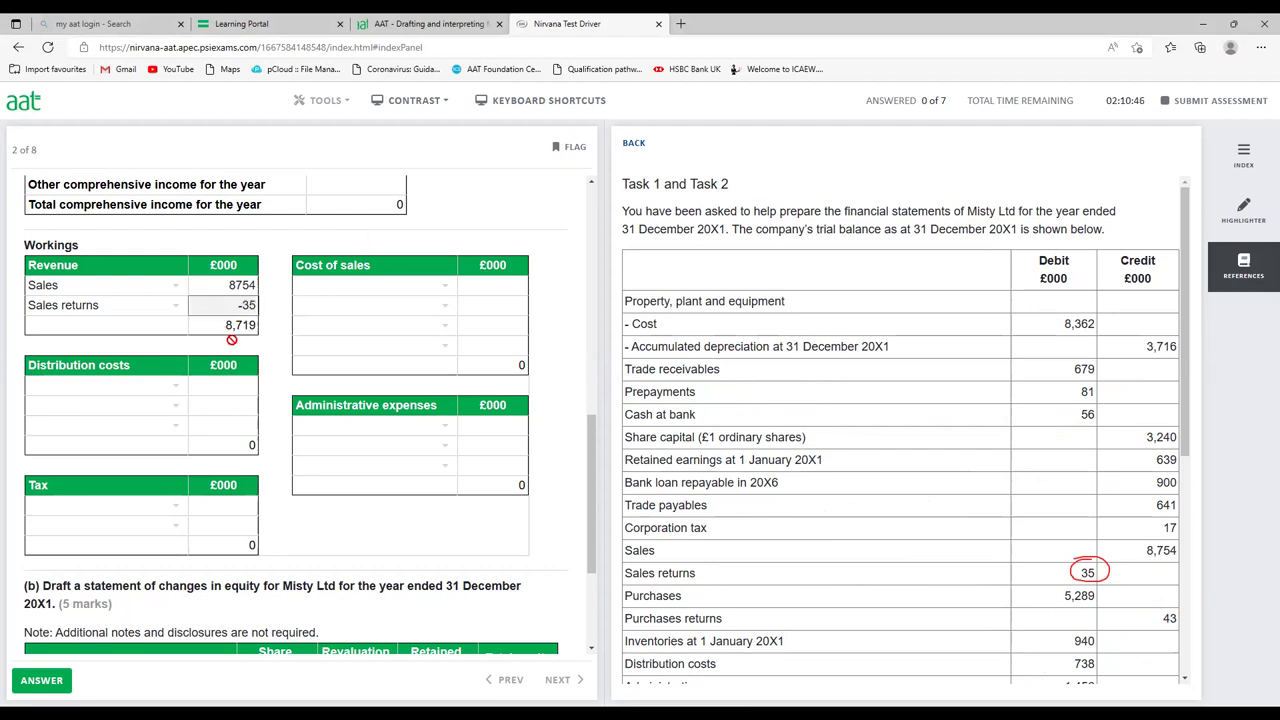
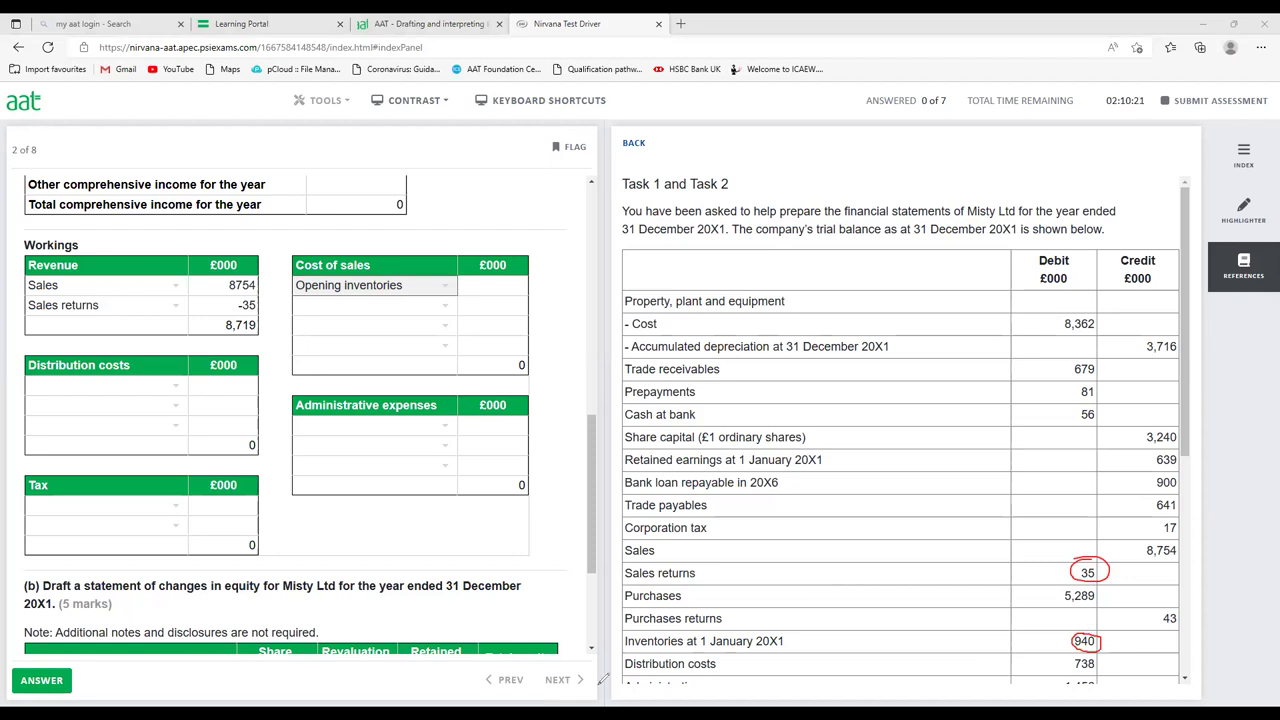
Enter 940 for Opening inventories in the Cost of sales working and add a Purchases line of 5289.
click(494, 286)
text(940)
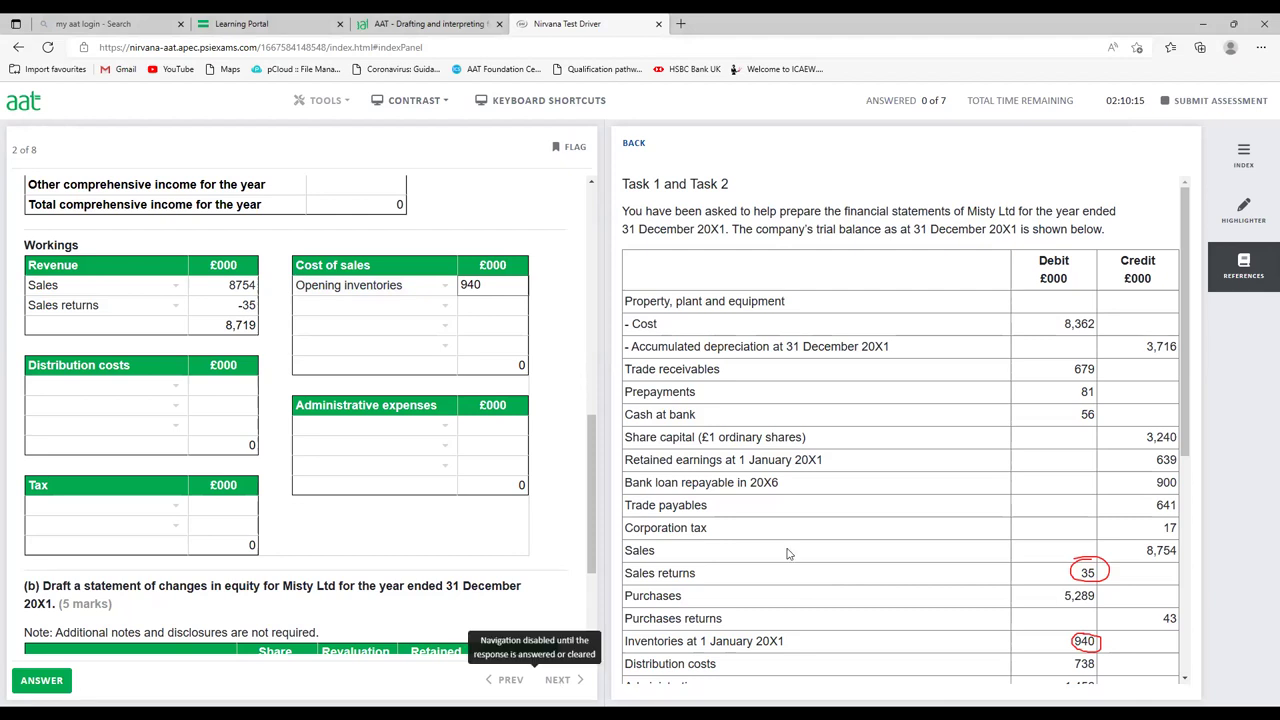
drag(1094, 584, 1102, 588)
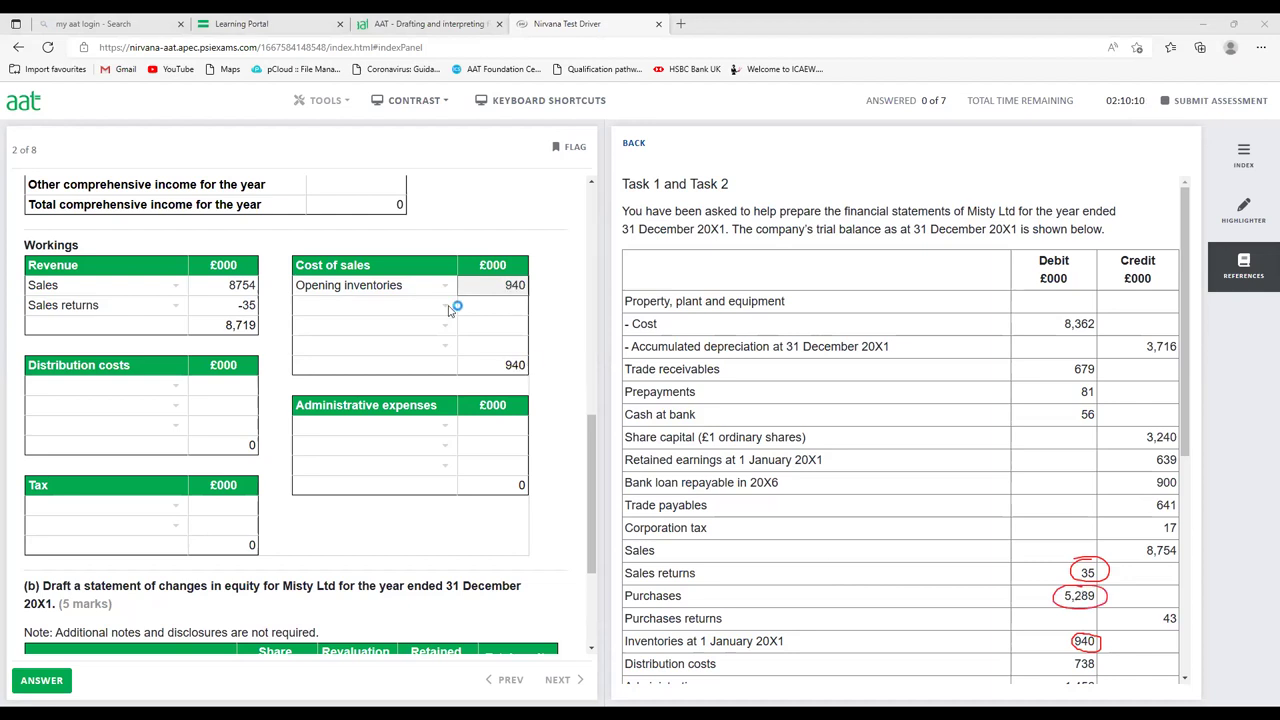
click(494, 307)
text(5289)
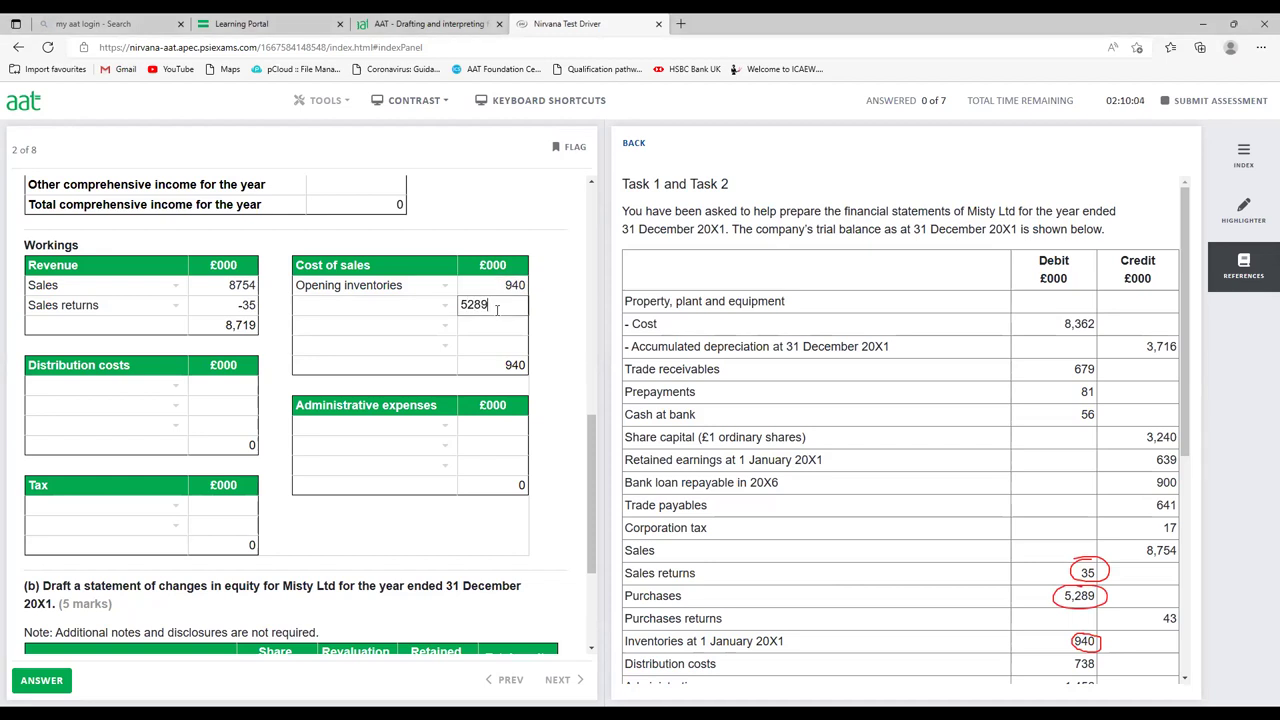
click(436, 310)
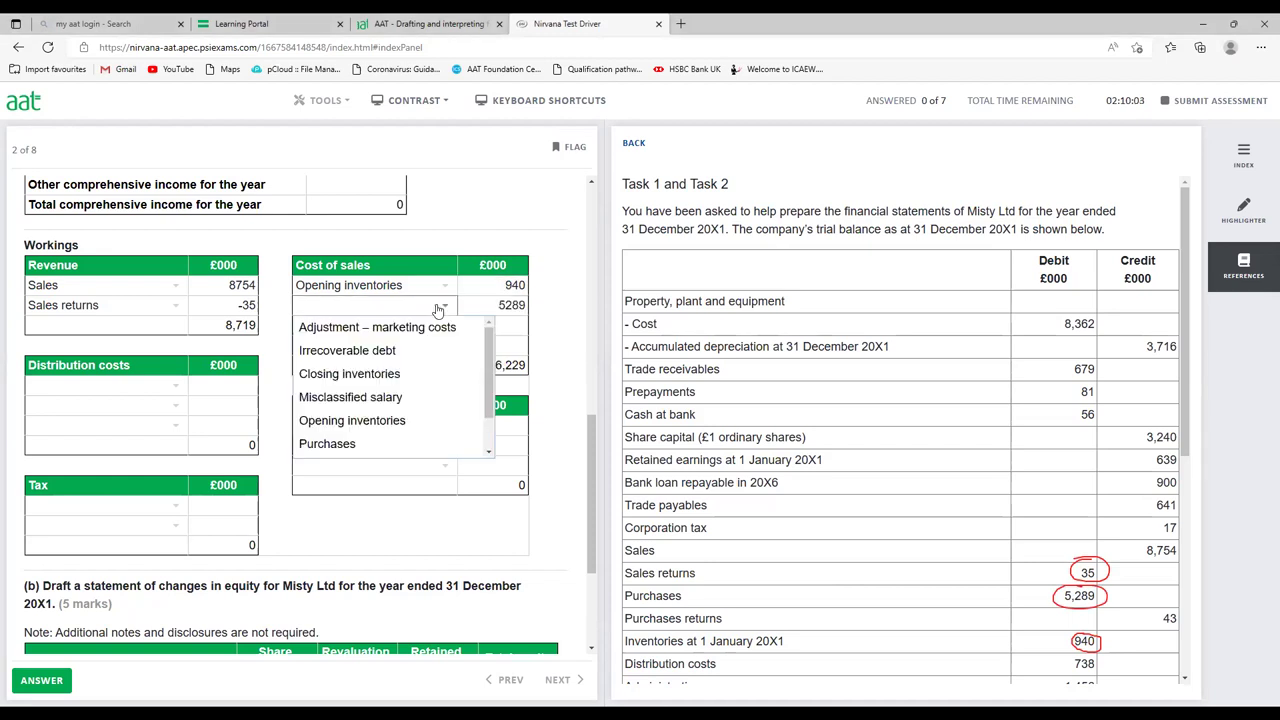
click(400, 444)
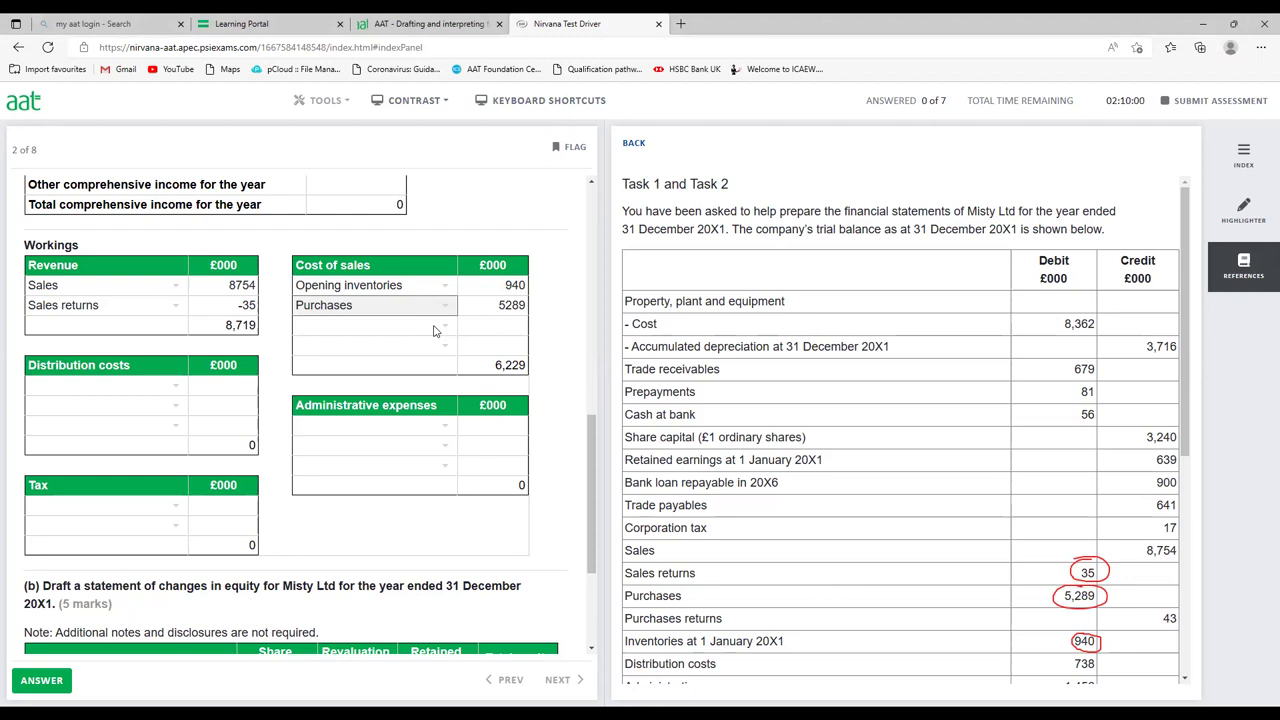
Add a Purchases returns line of -43 to the Cost of sales working.
click(434, 331)
scroll(487, 432, down, 1)
click(414, 464)
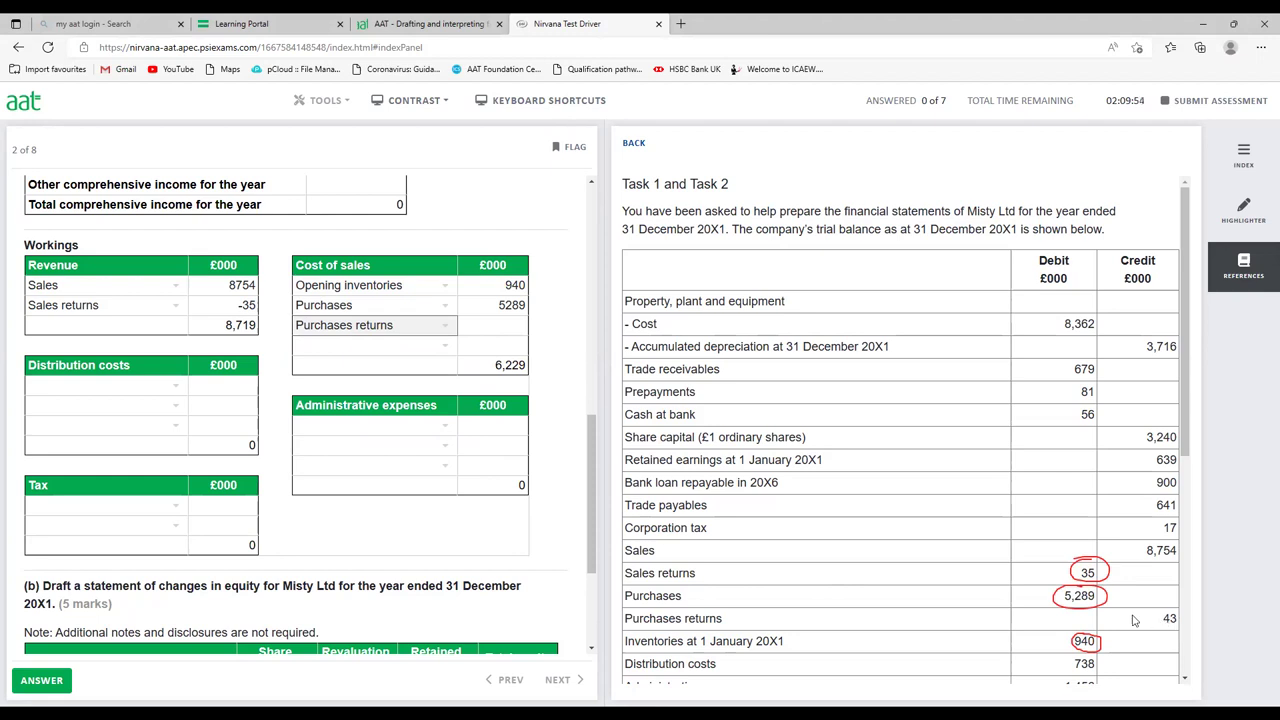
click(505, 332)
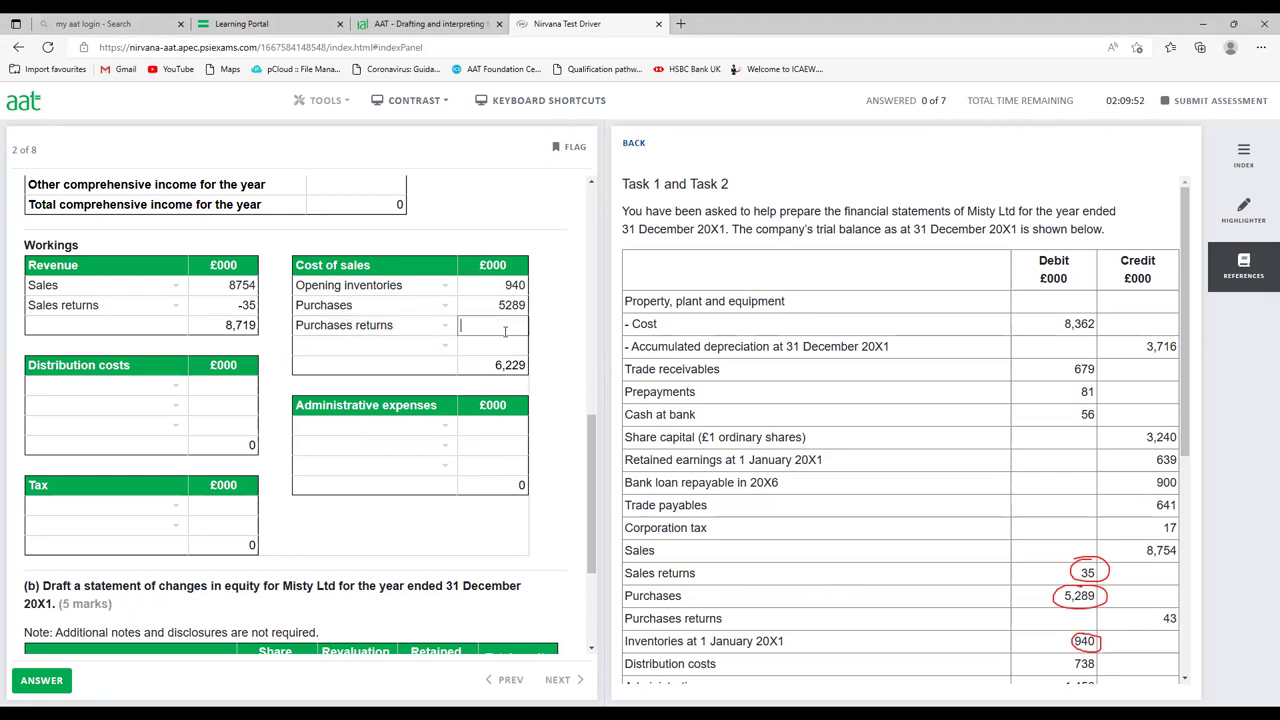
text(43)
key(Left)
text(-)
click(555, 388)
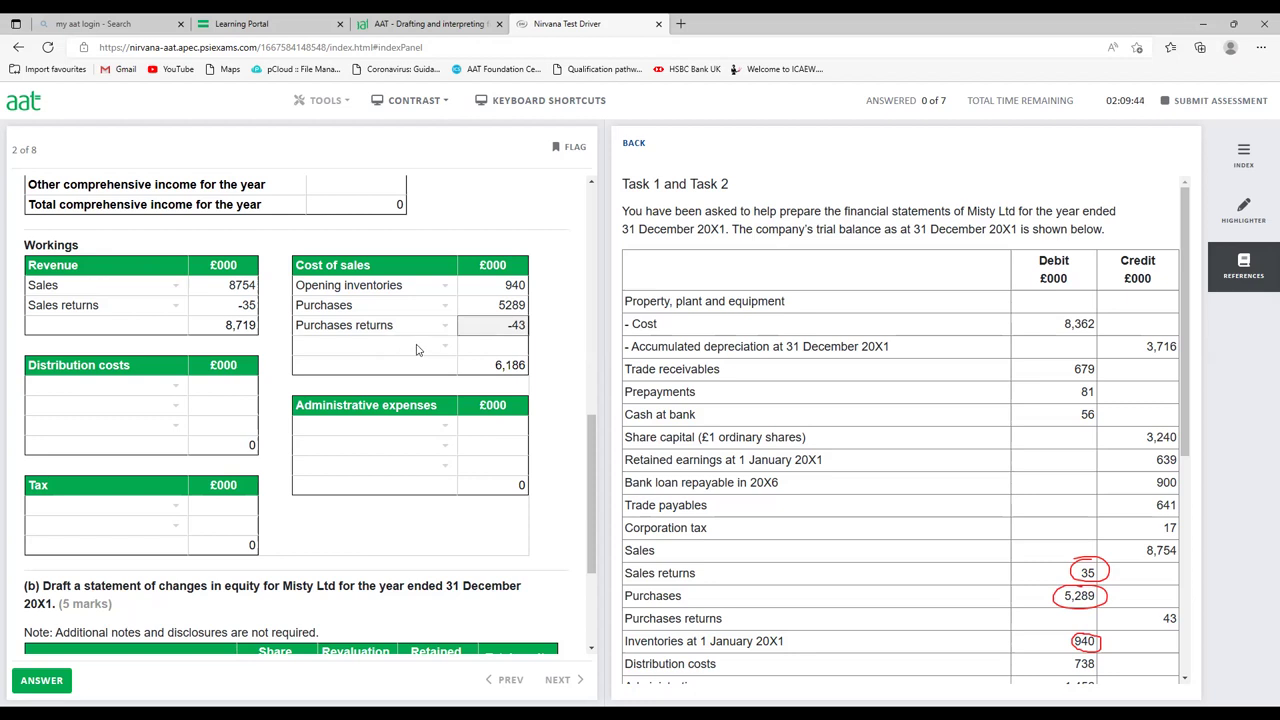
Add a Closing inventories line of -841 to the Cost of sales working, based on the further information.
click(417, 349)
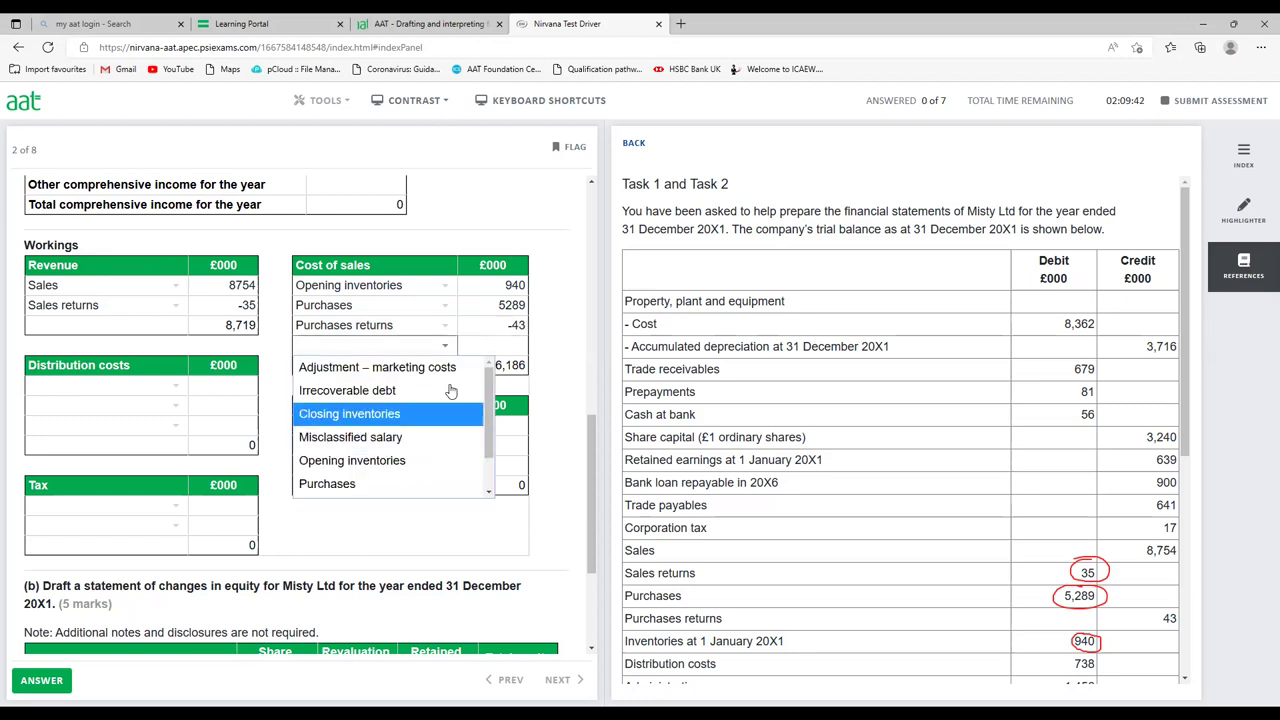
key(Return)
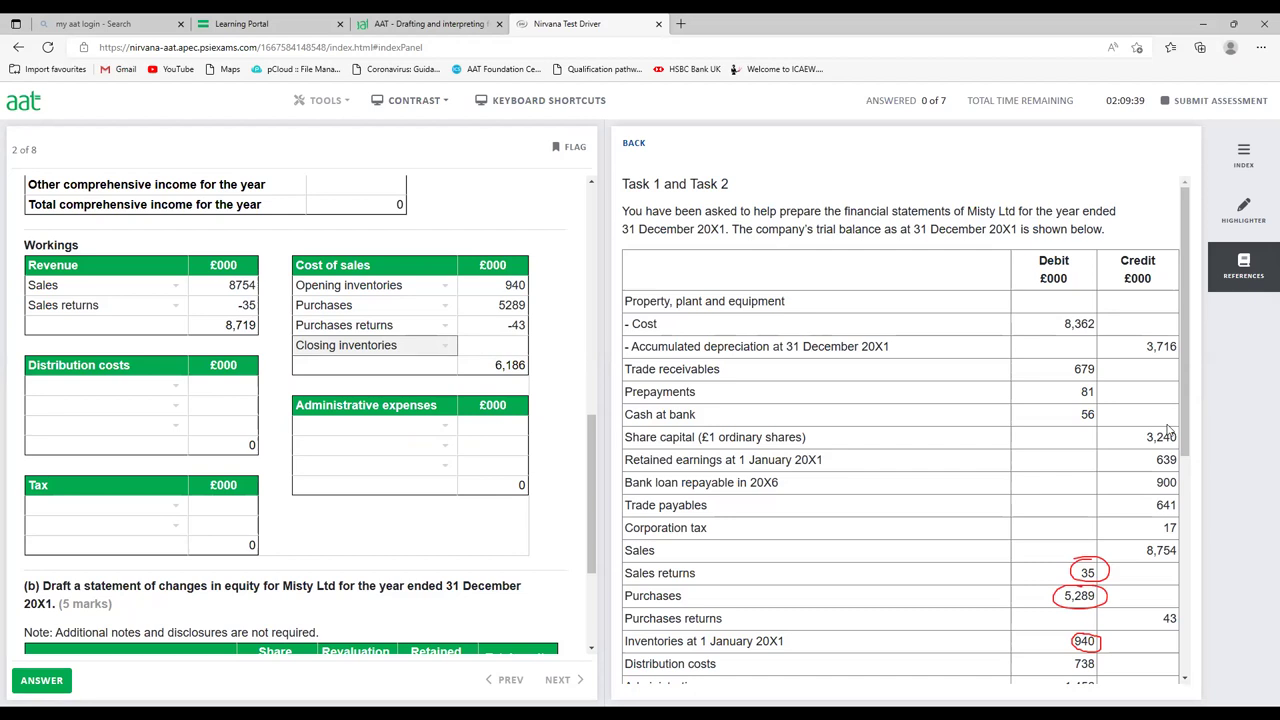
scroll(829, 409, down, 5)
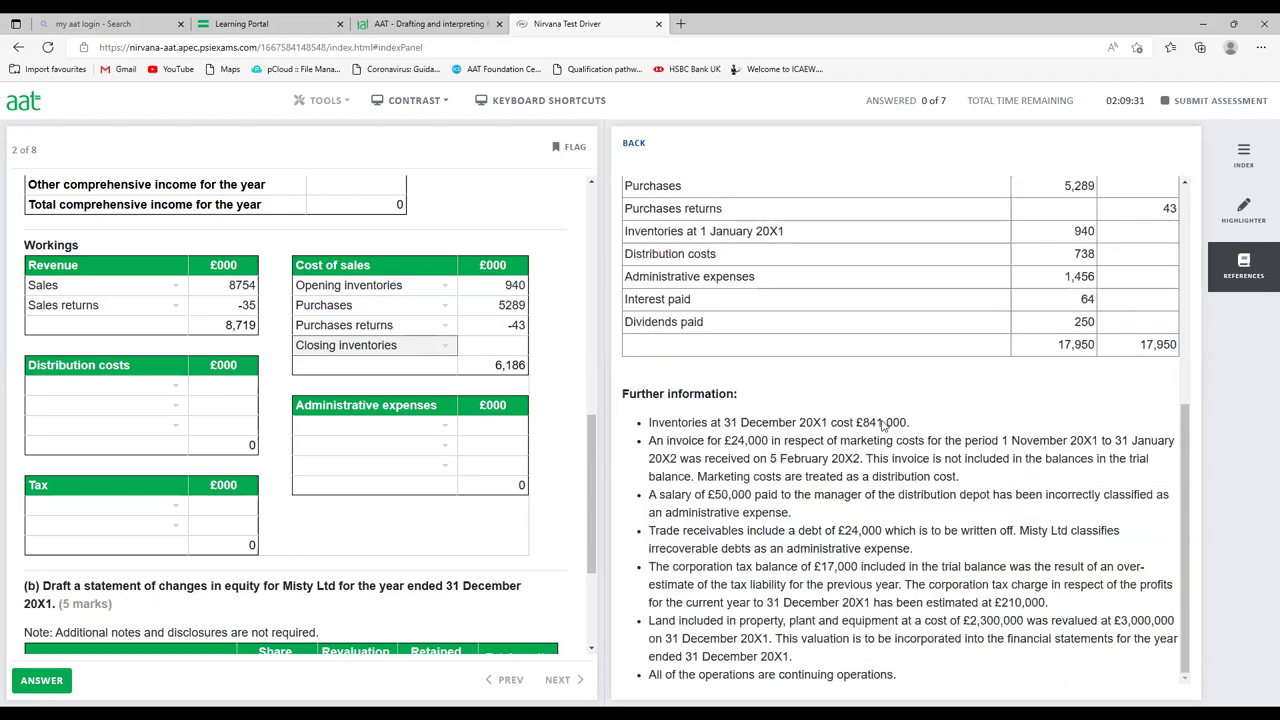
click(474, 344)
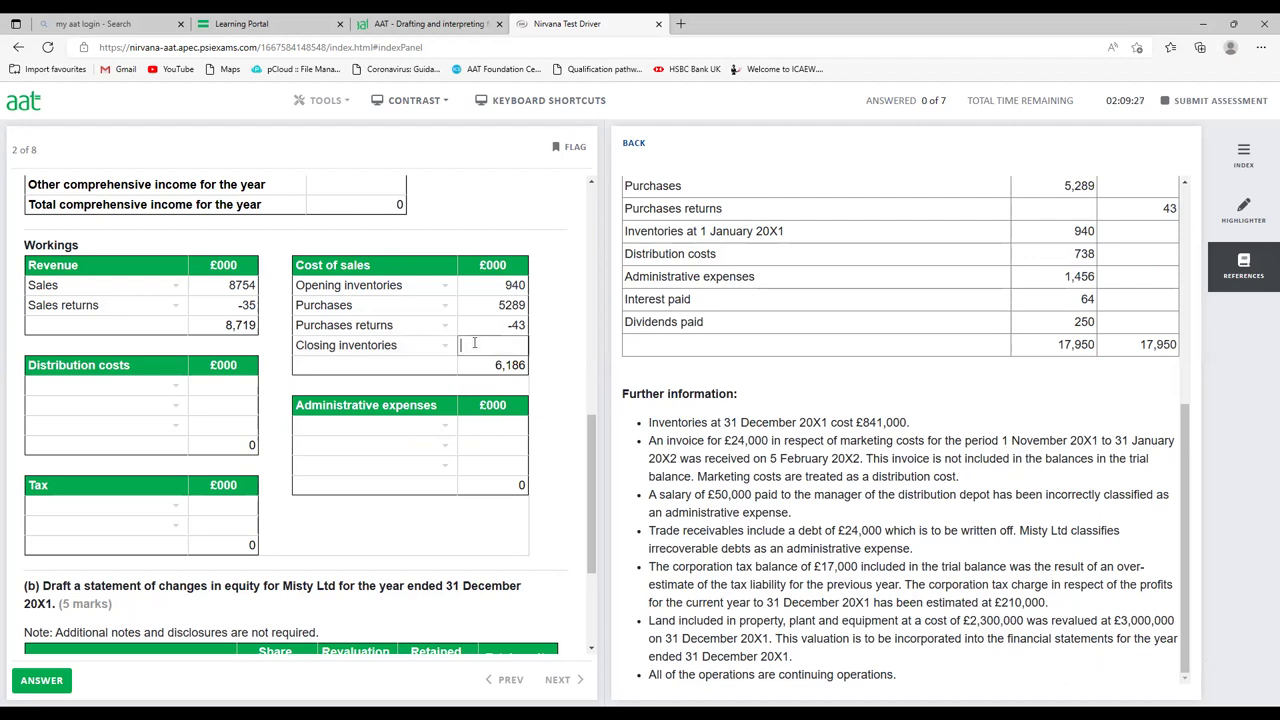
text(-841)
click(548, 384)
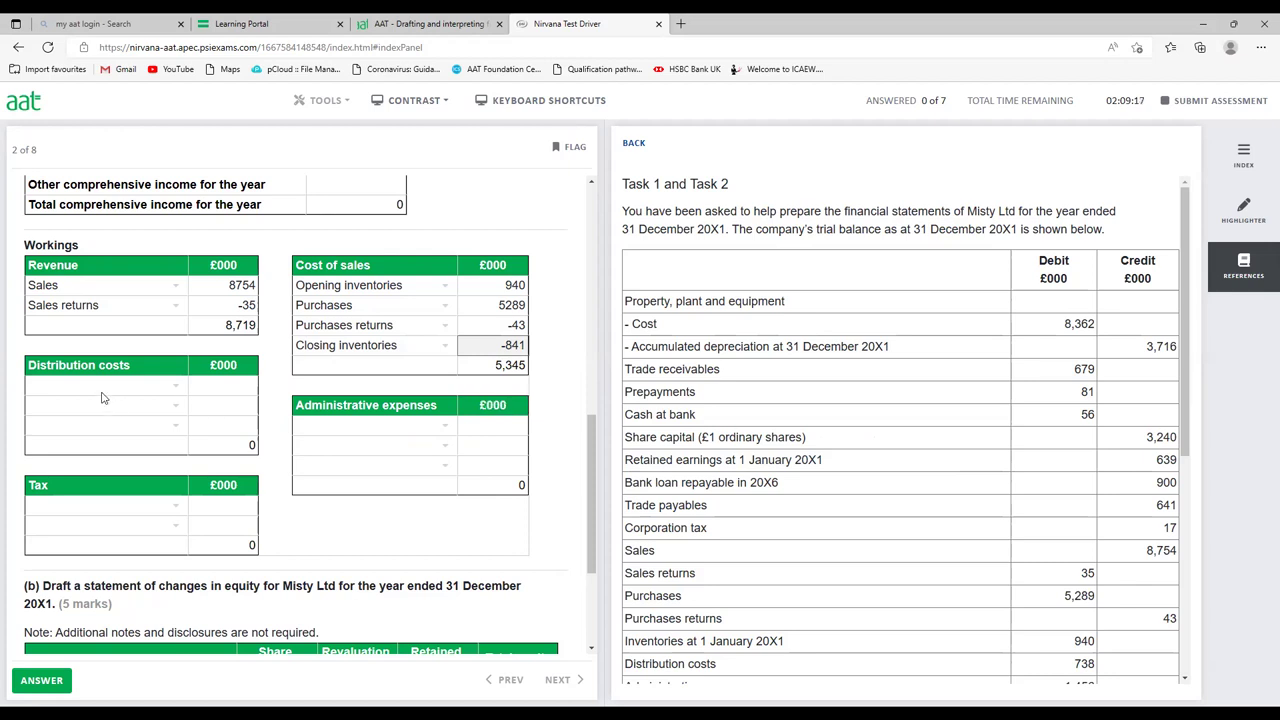
Add a Distribution costs line of 738 to the Distribution costs working, using the trial balance figure.
click(175, 390)
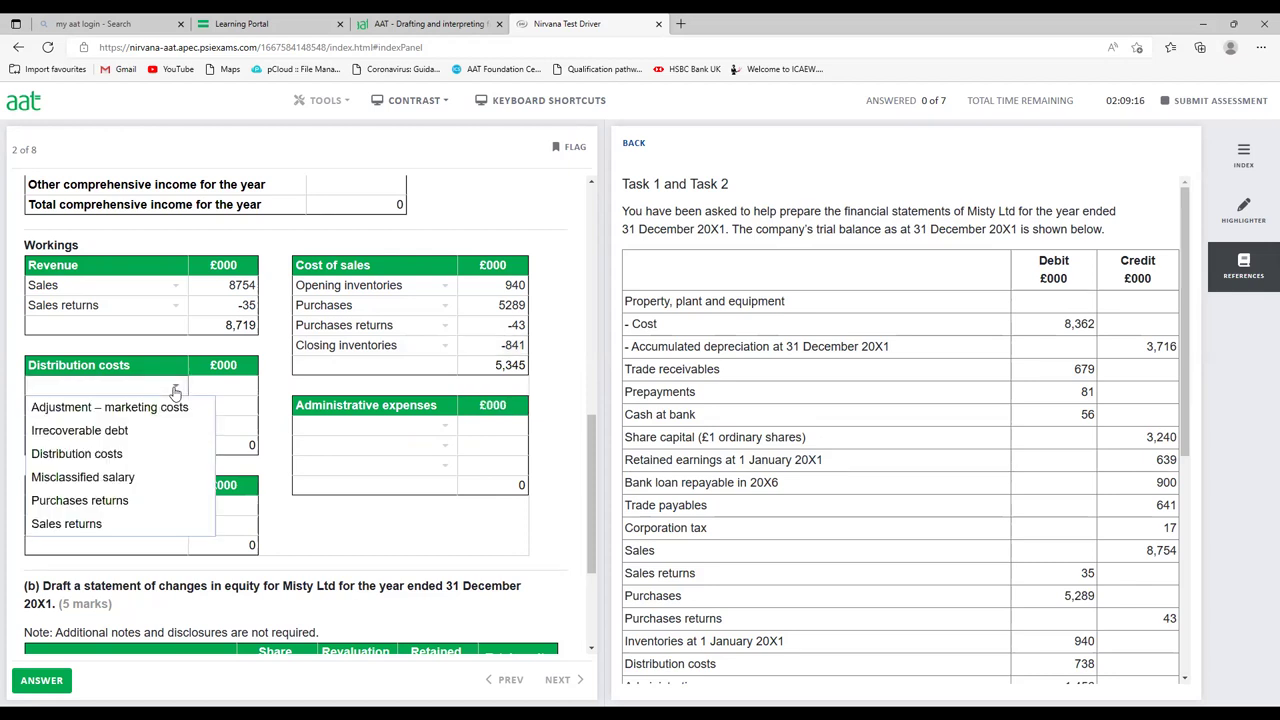
click(98, 455)
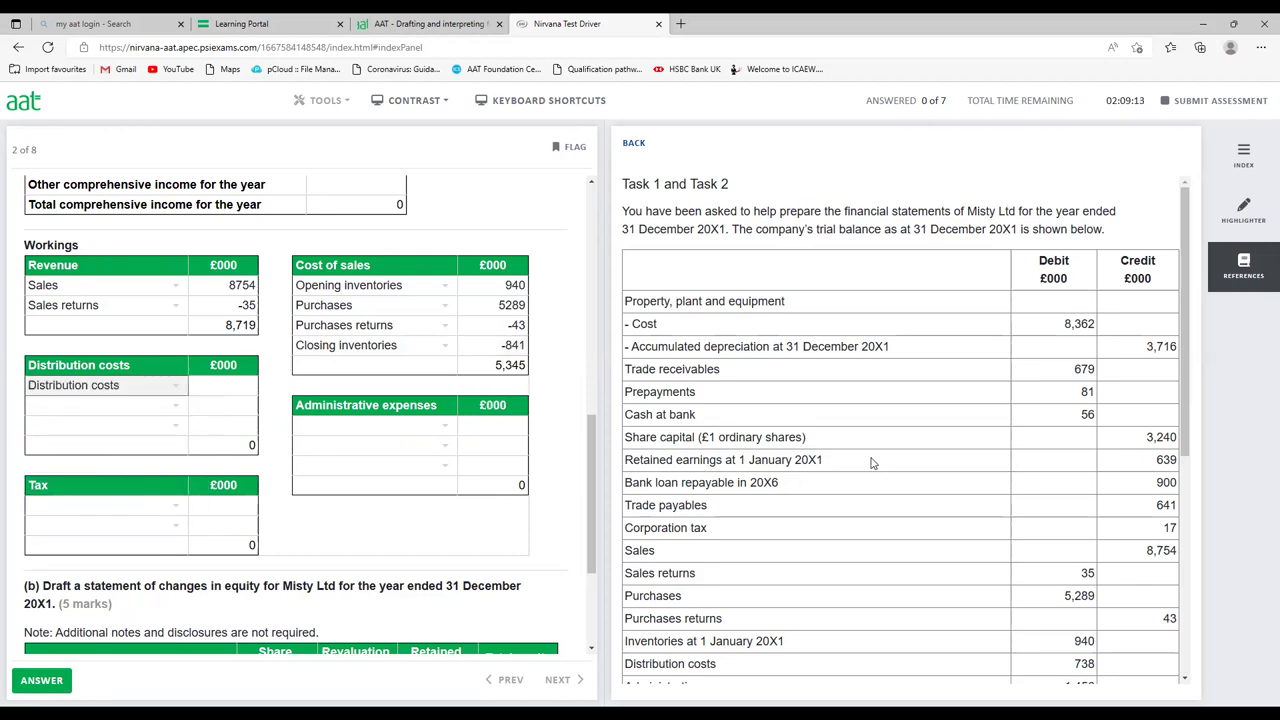
scroll(872, 464, down, 3)
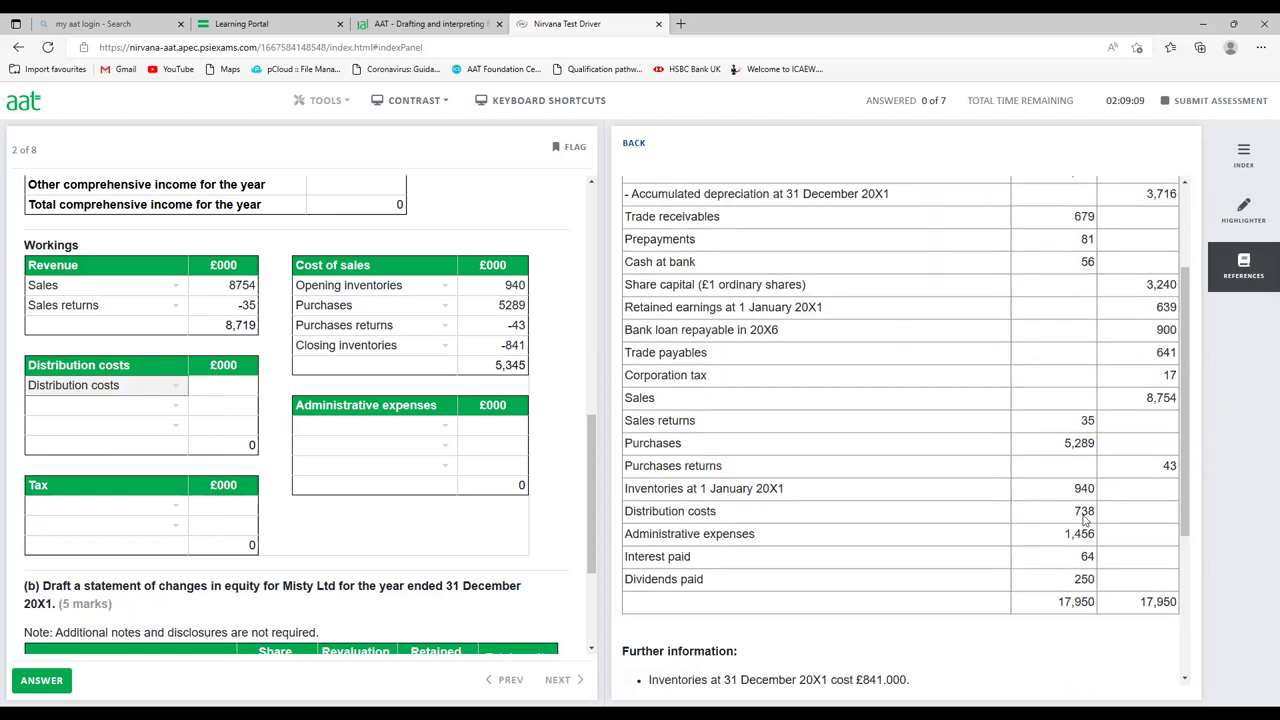
click(248, 388)
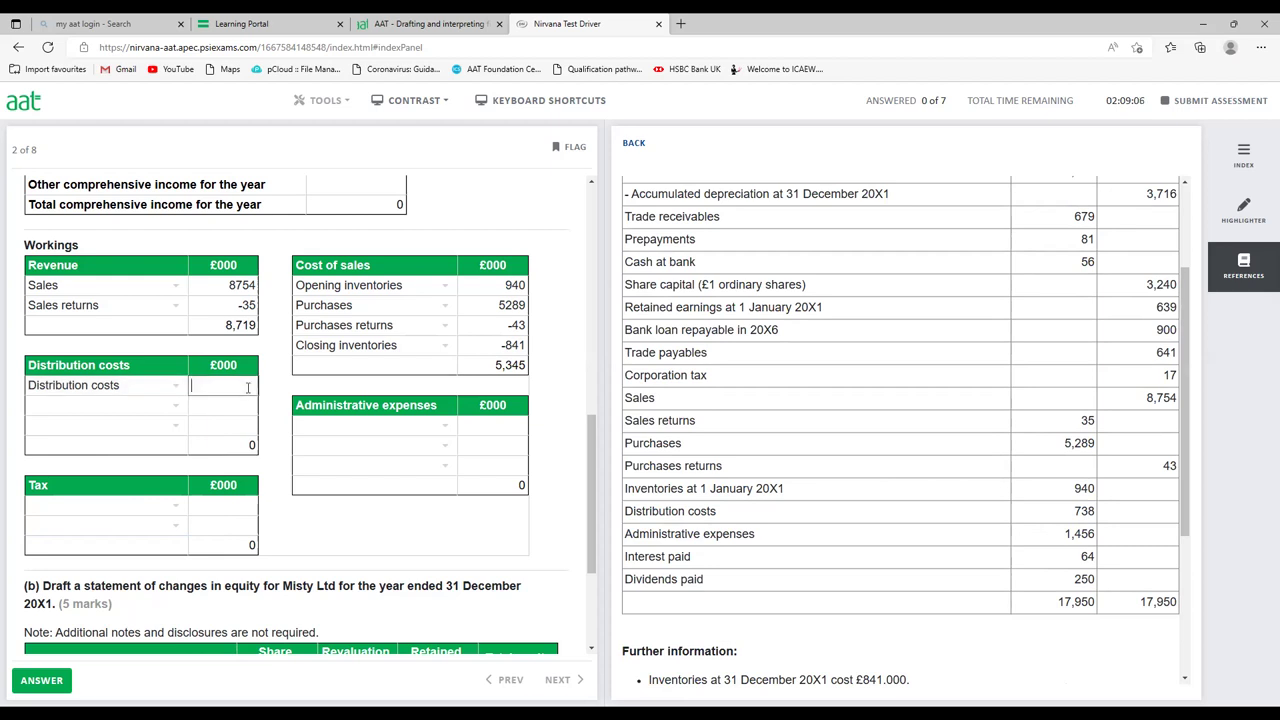
text(738)
click(851, 494)
scroll(851, 494, down, 3)
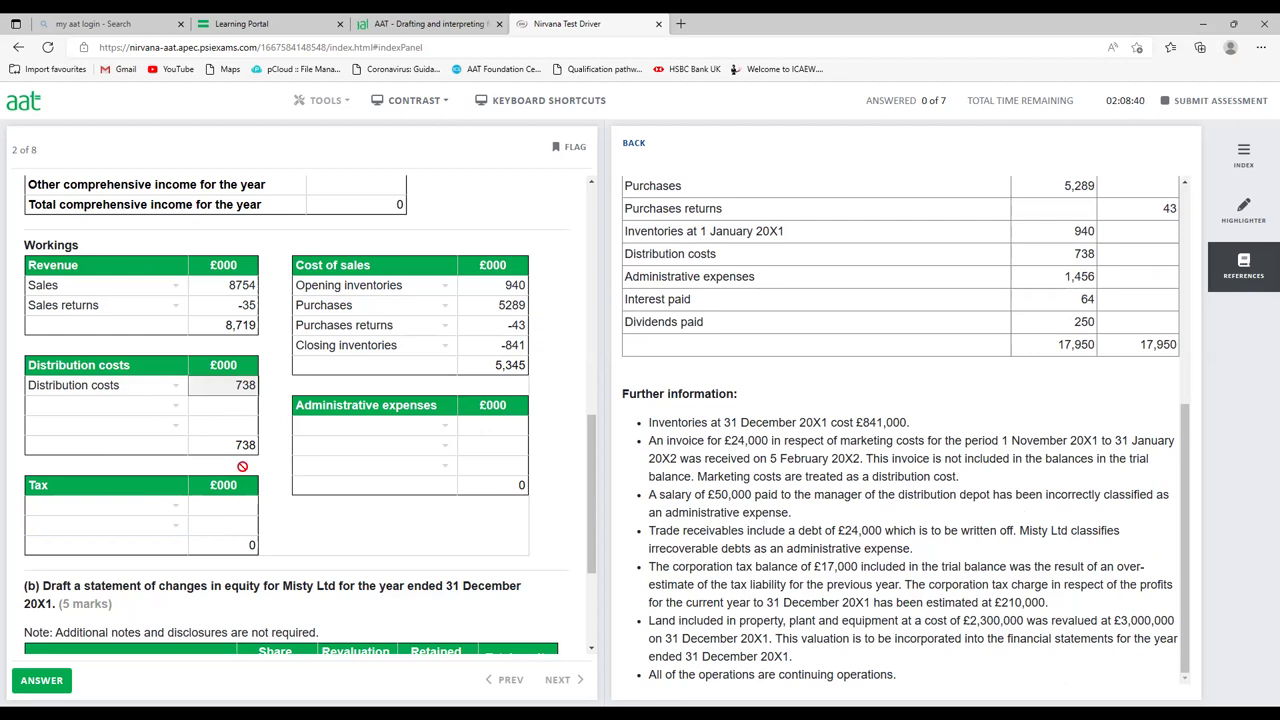
Add a Misclassified salary line of 50 to the Distribution costs working.
click(169, 408)
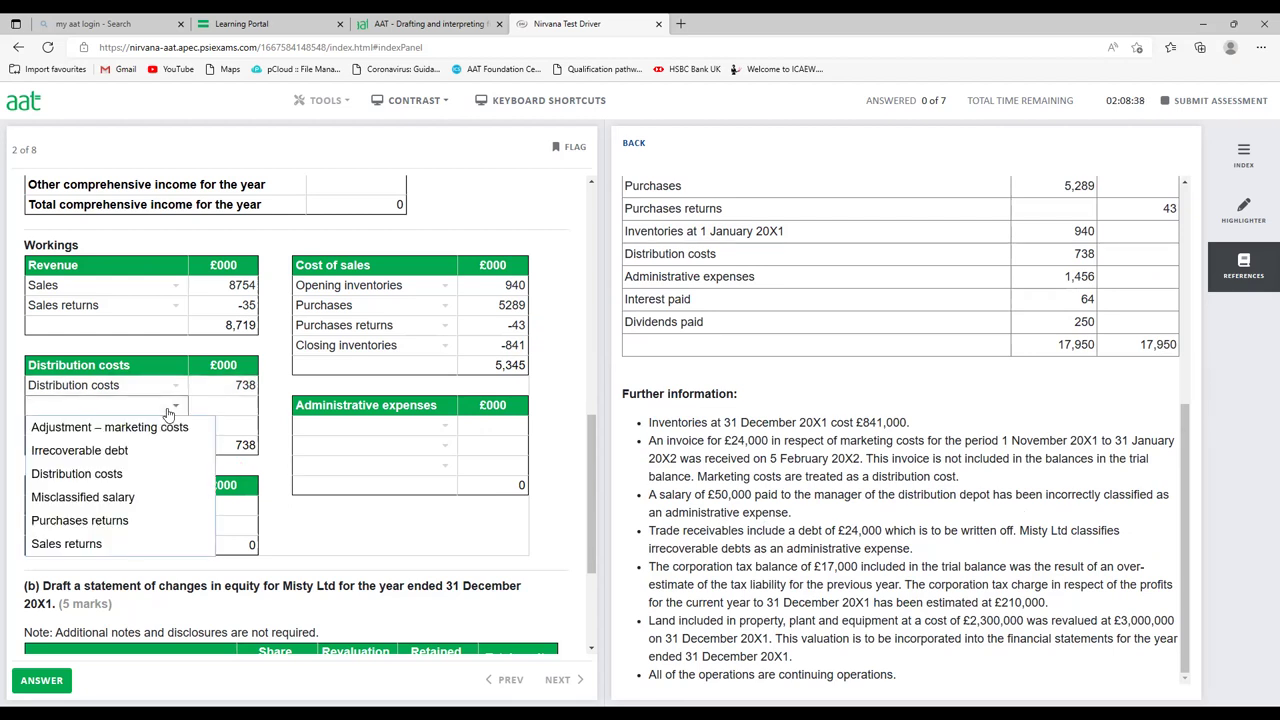
click(147, 505)
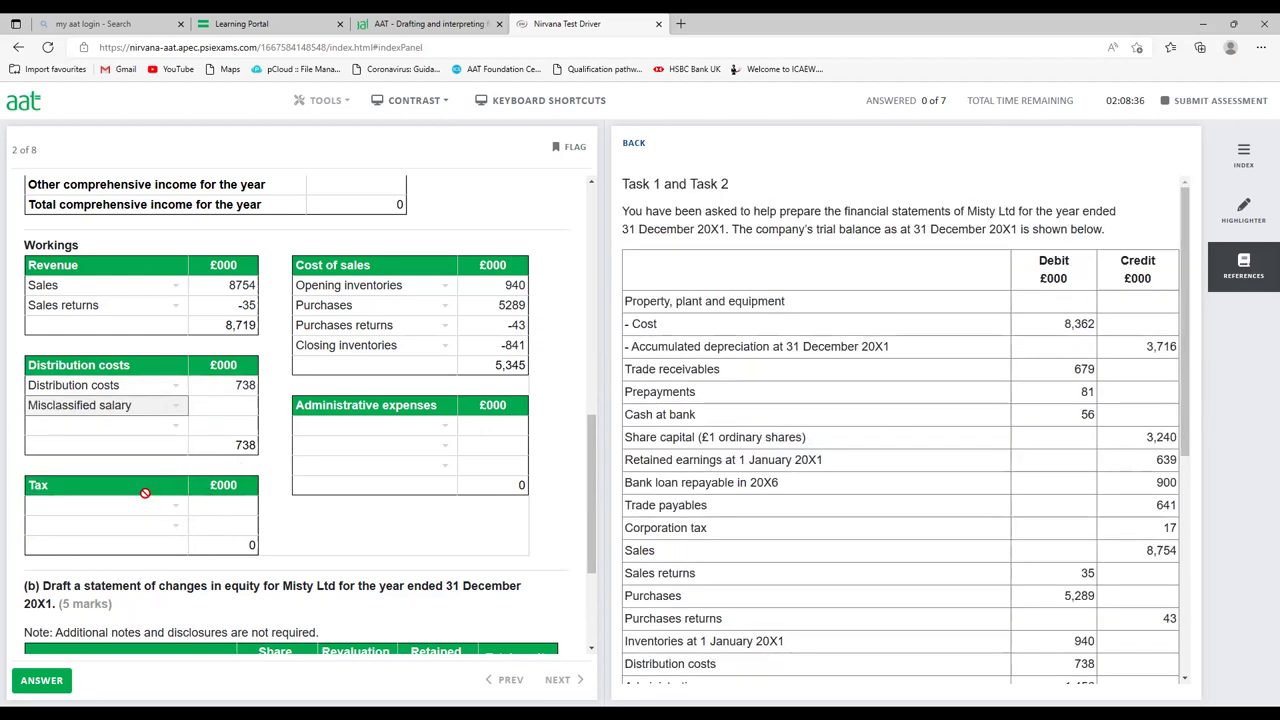
click(240, 411)
text(50)
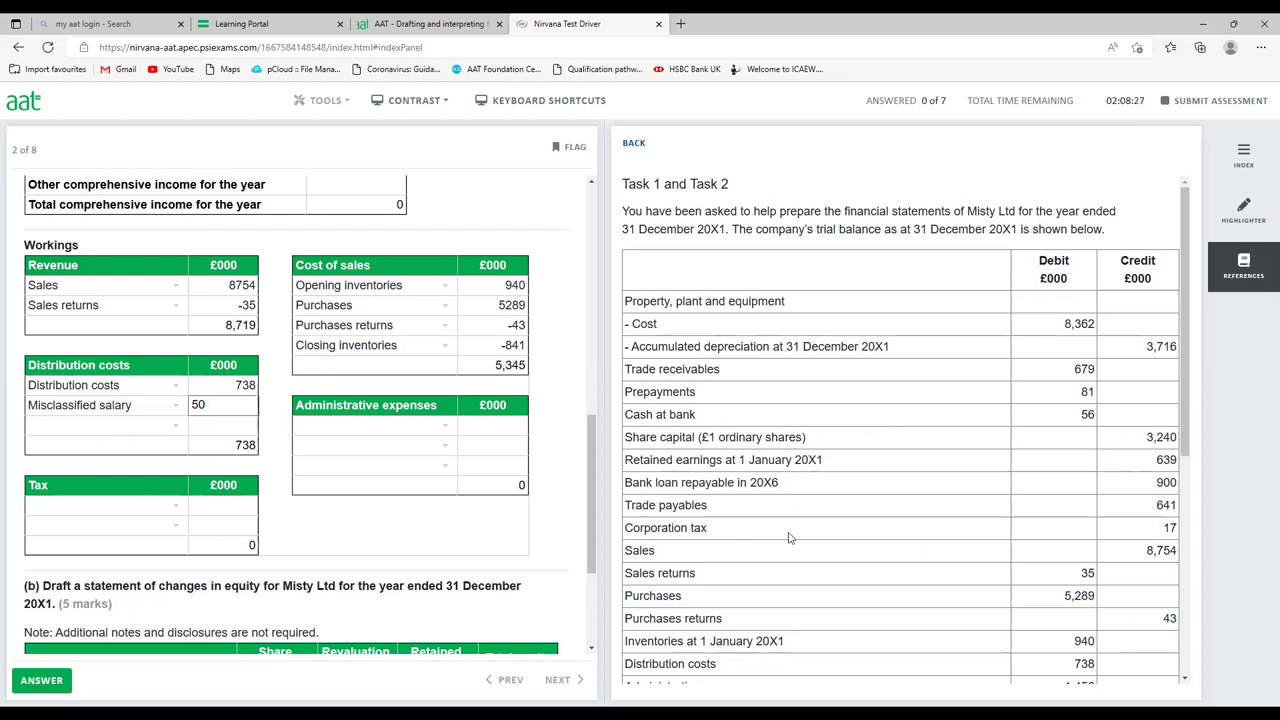
click(1045, 463)
Add an Adjustment – marketing costs line of 16 to the Distribution costs working, based on the £24,000 invoice in the further information.
scroll(1045, 465, down, 3)
scroll(1045, 465, down, 3)
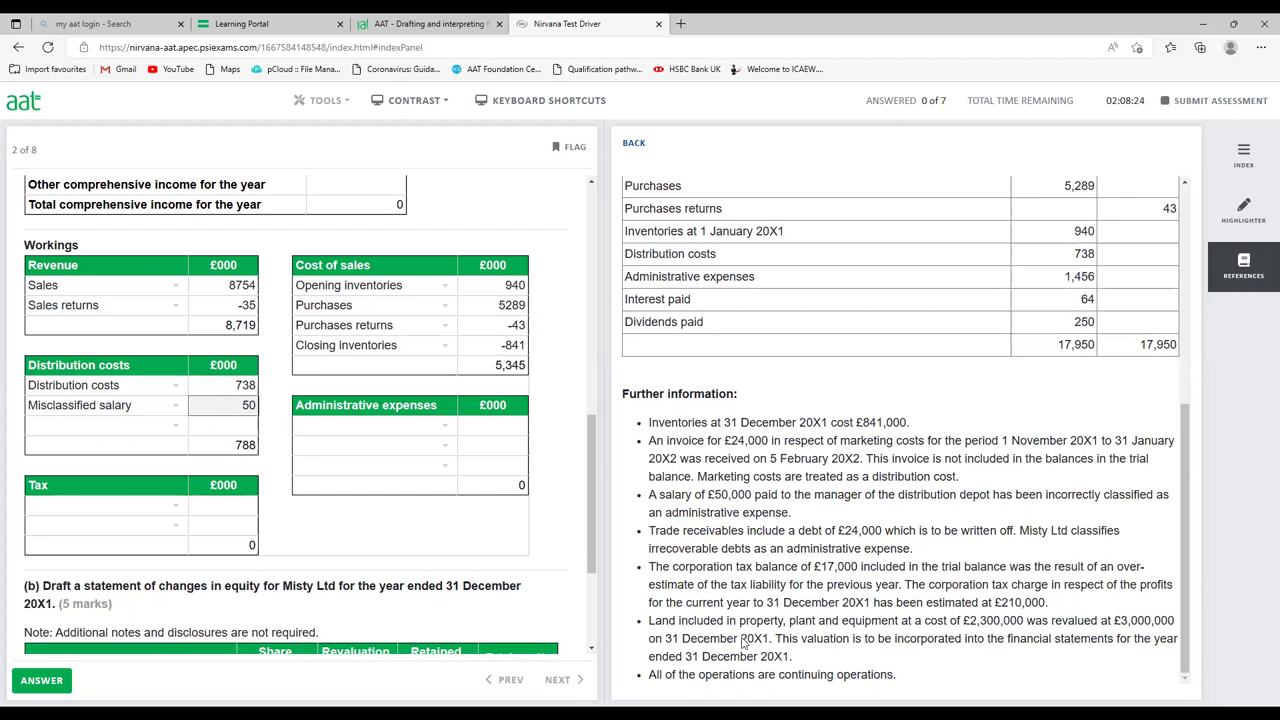
drag(724, 451, 770, 451)
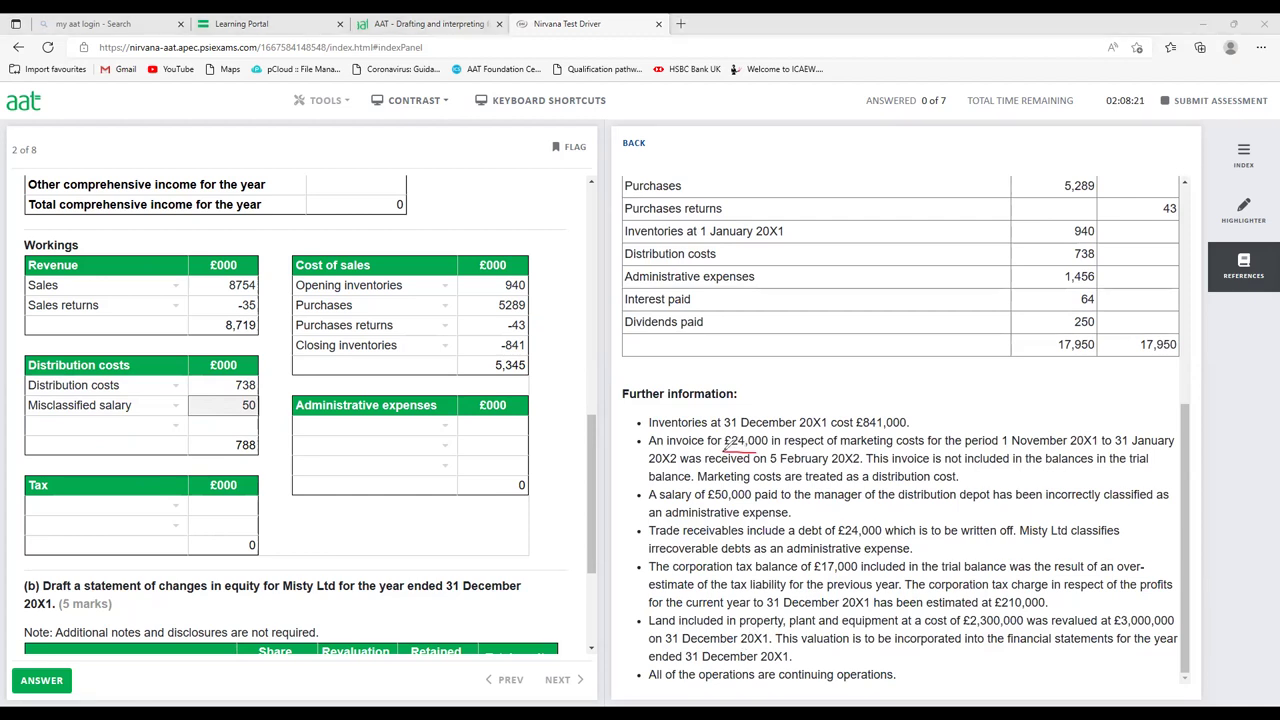
mouse_move(858, 447)
mouse_down()
mouse_move(922, 447)
mouse_move(918, 474)
mouse_move(956, 474)
mouse_up()
key(Escape)
click(158, 430)
click(158, 430)
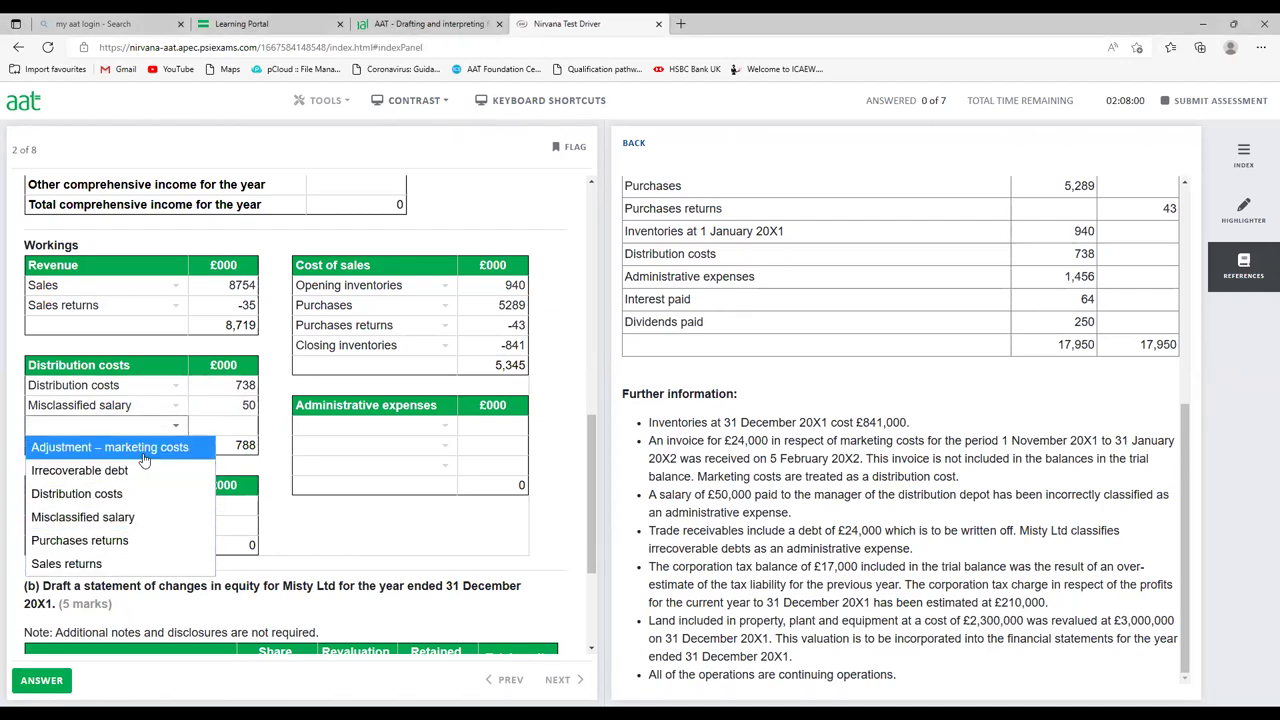
click(231, 426)
click(231, 426)
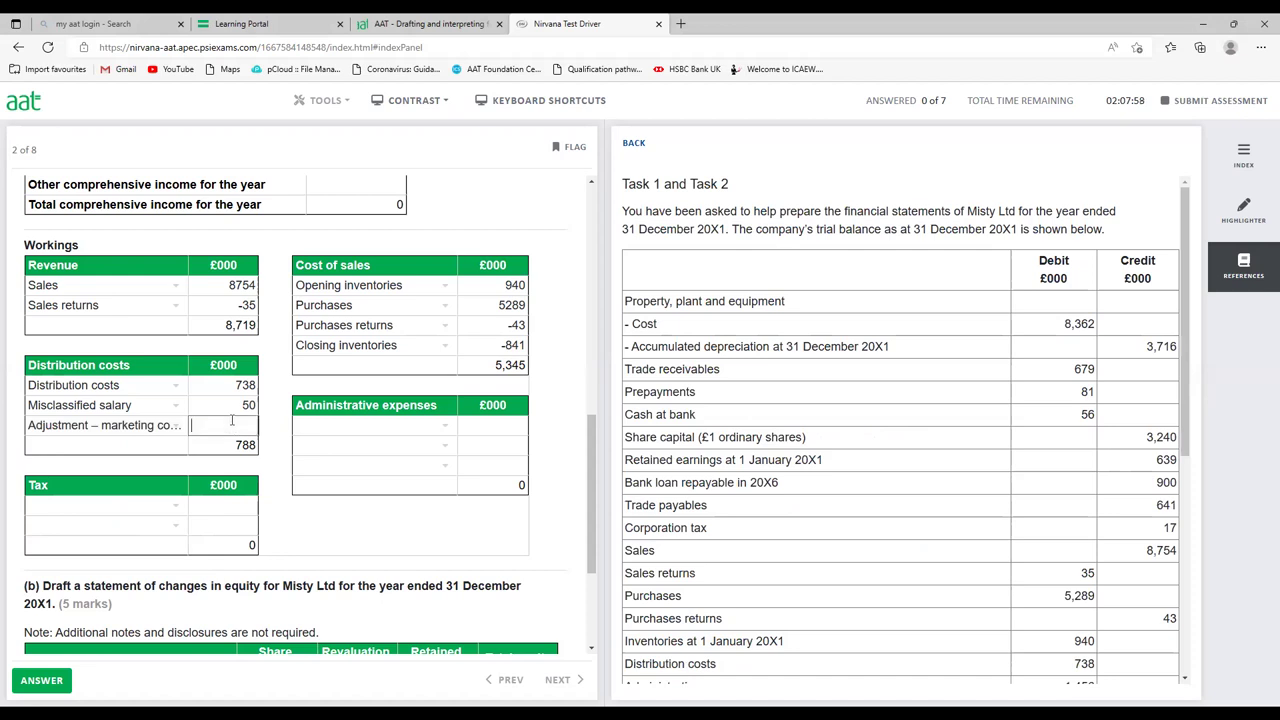
text(16)
click(313, 535)
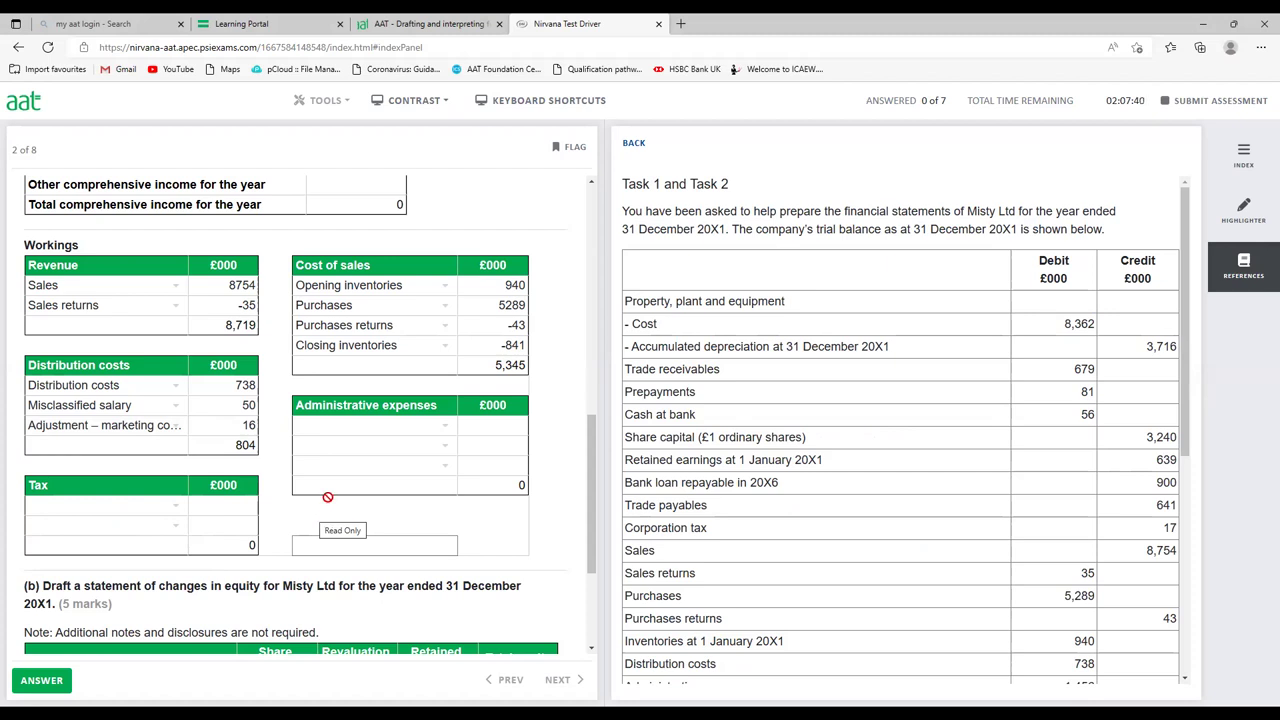
Add a Tax – current year line of 210 to the Tax working, using the estimated charge in the further information.
click(152, 507)
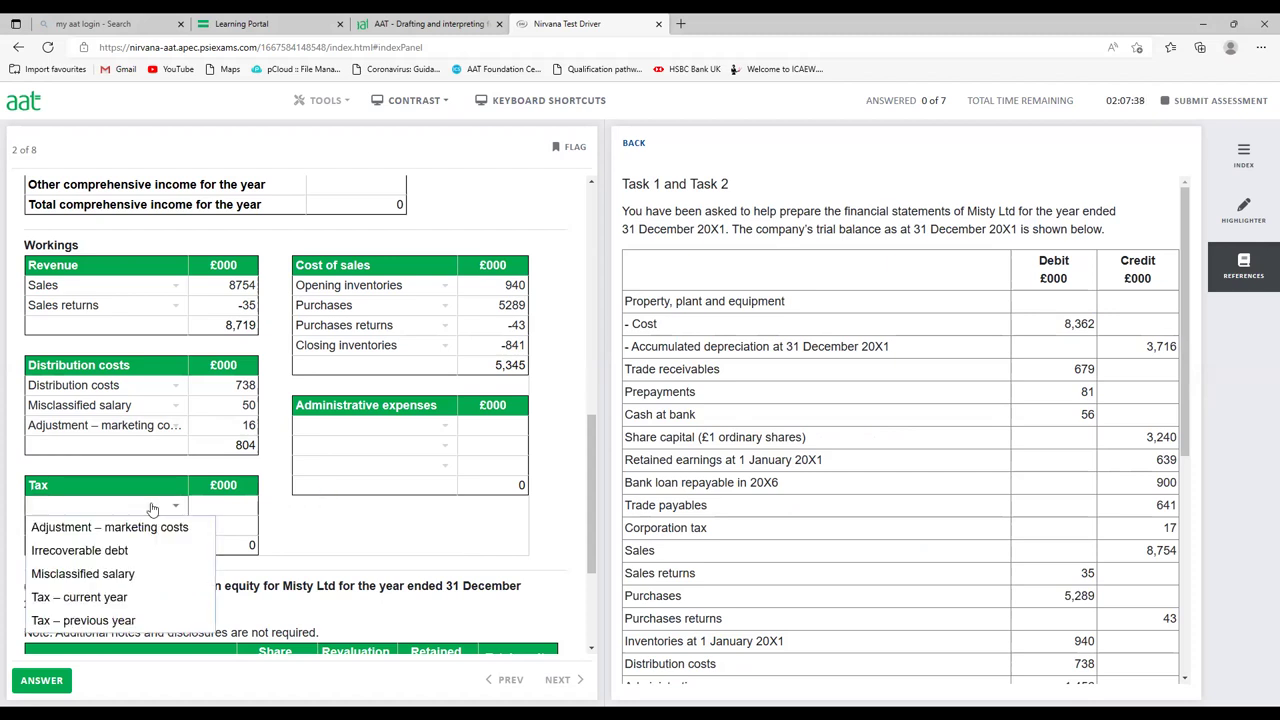
click(118, 600)
scroll(957, 520, down, 2)
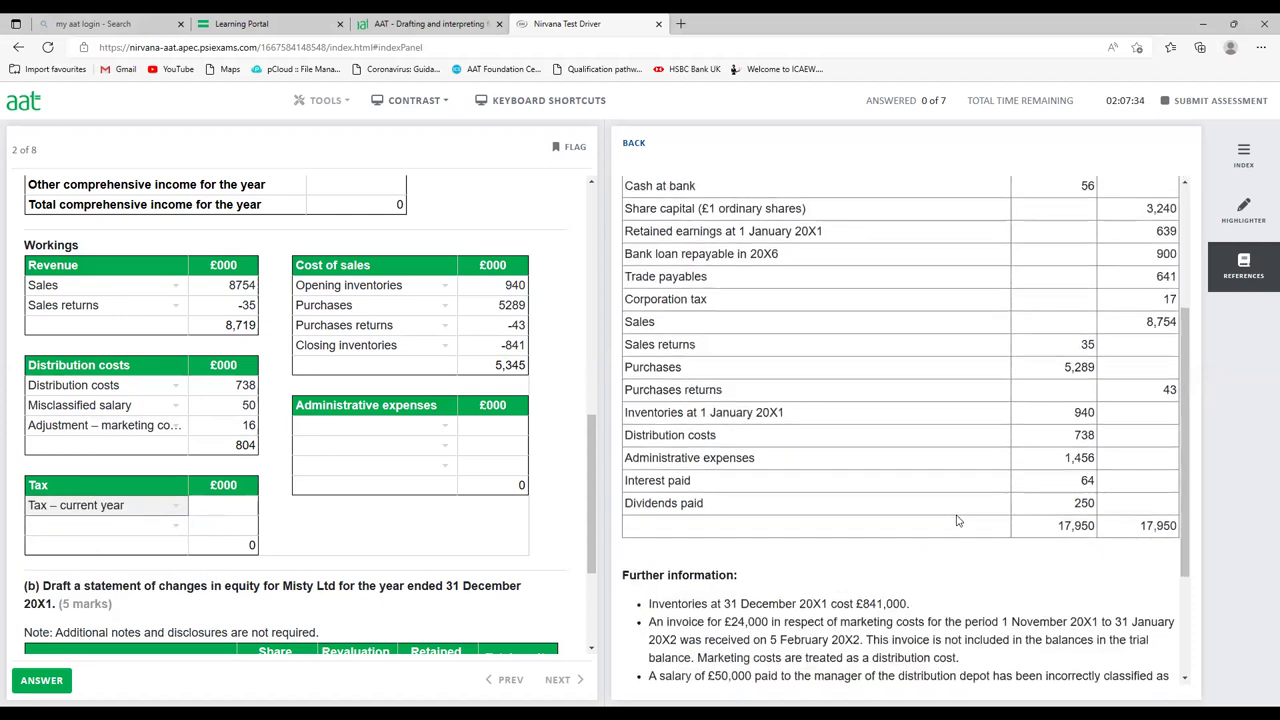
scroll(957, 520, up, 2)
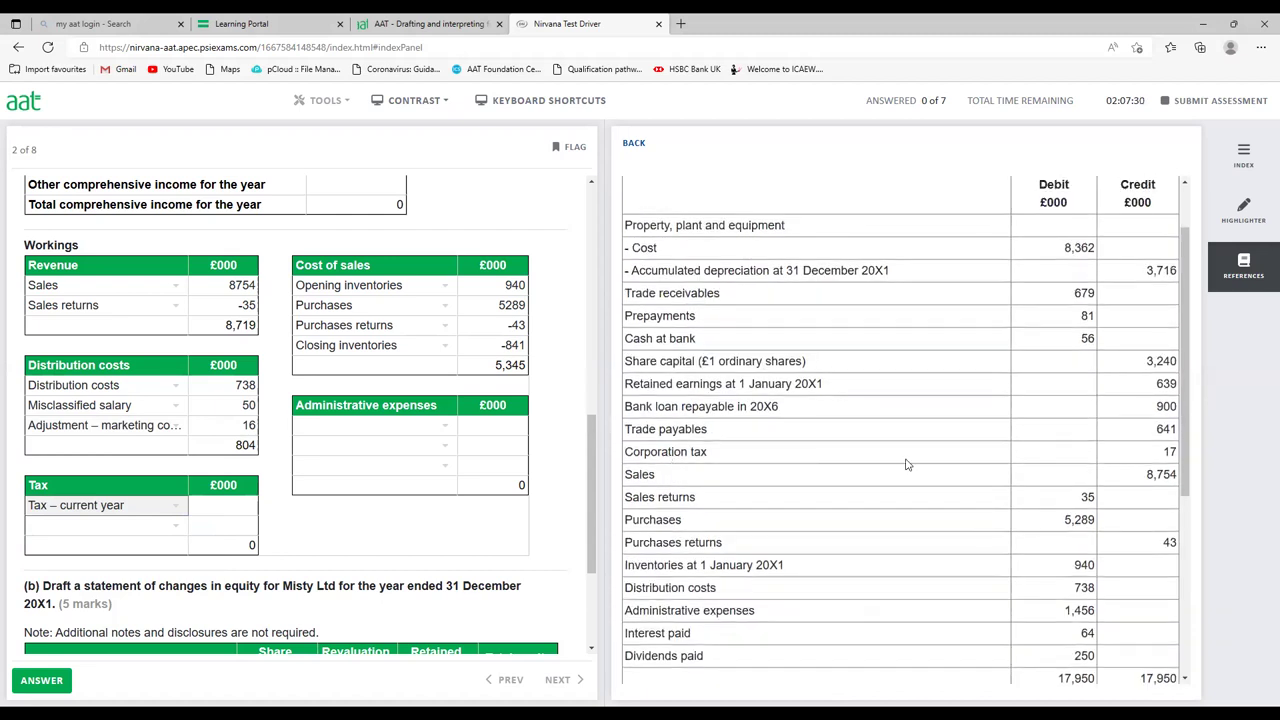
scroll(835, 578, down, 5)
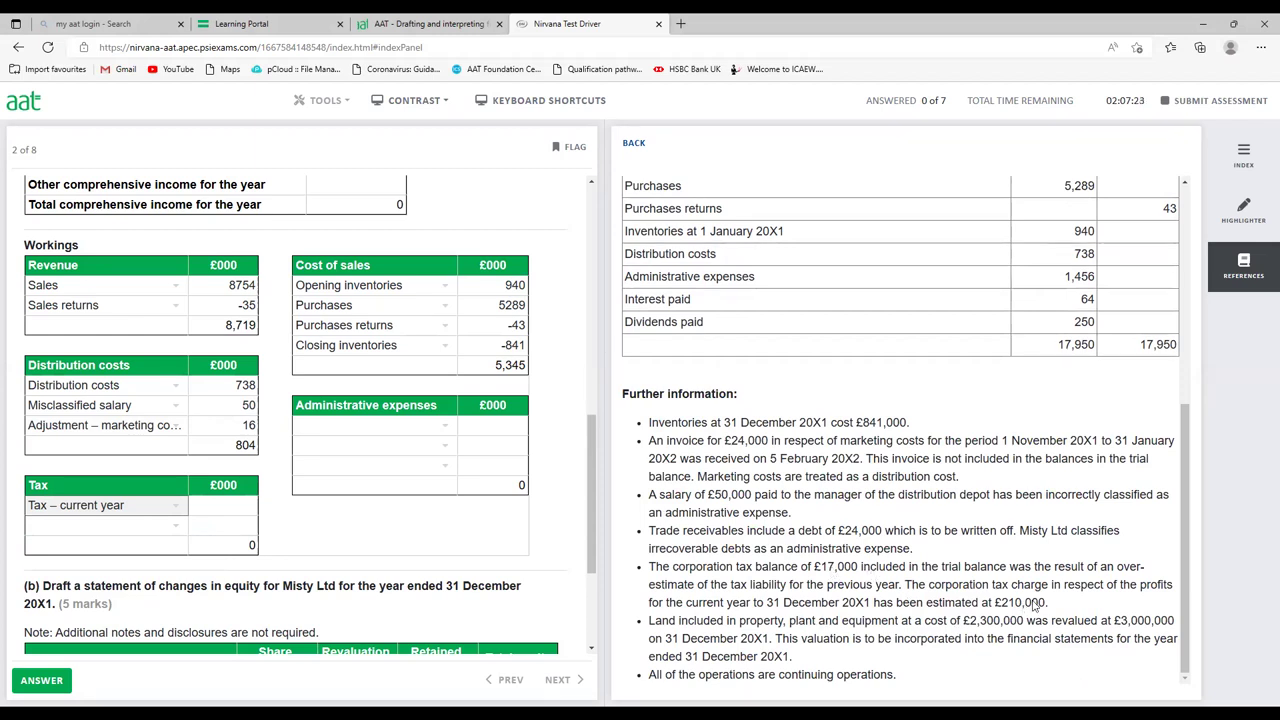
click(245, 512)
text(210)
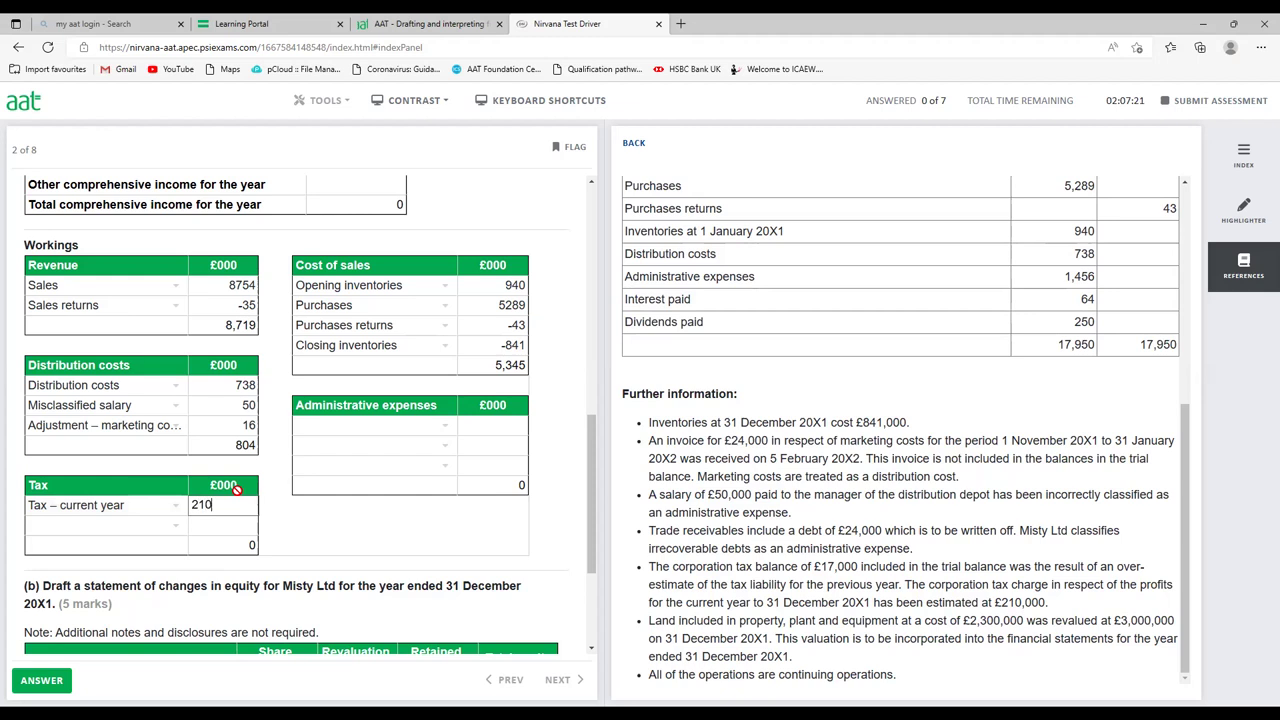
Add a Tax – previous year line of -17 to the Tax working.
click(127, 534)
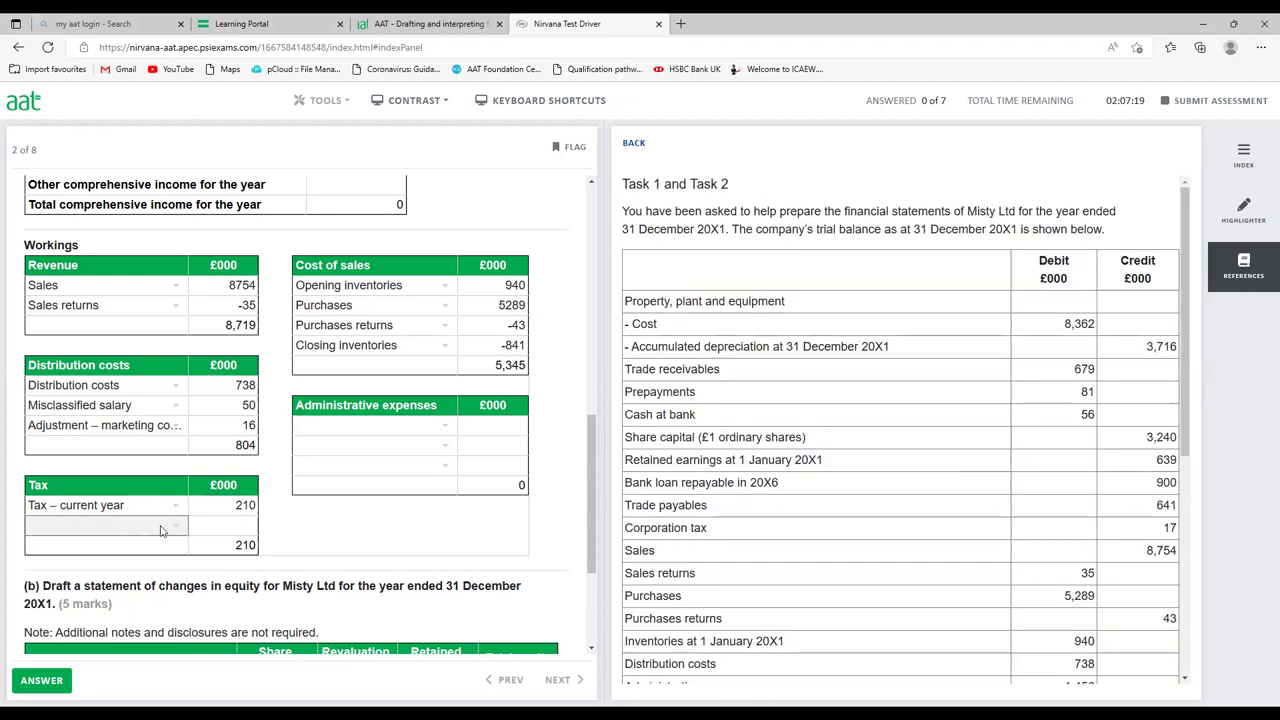
click(166, 534)
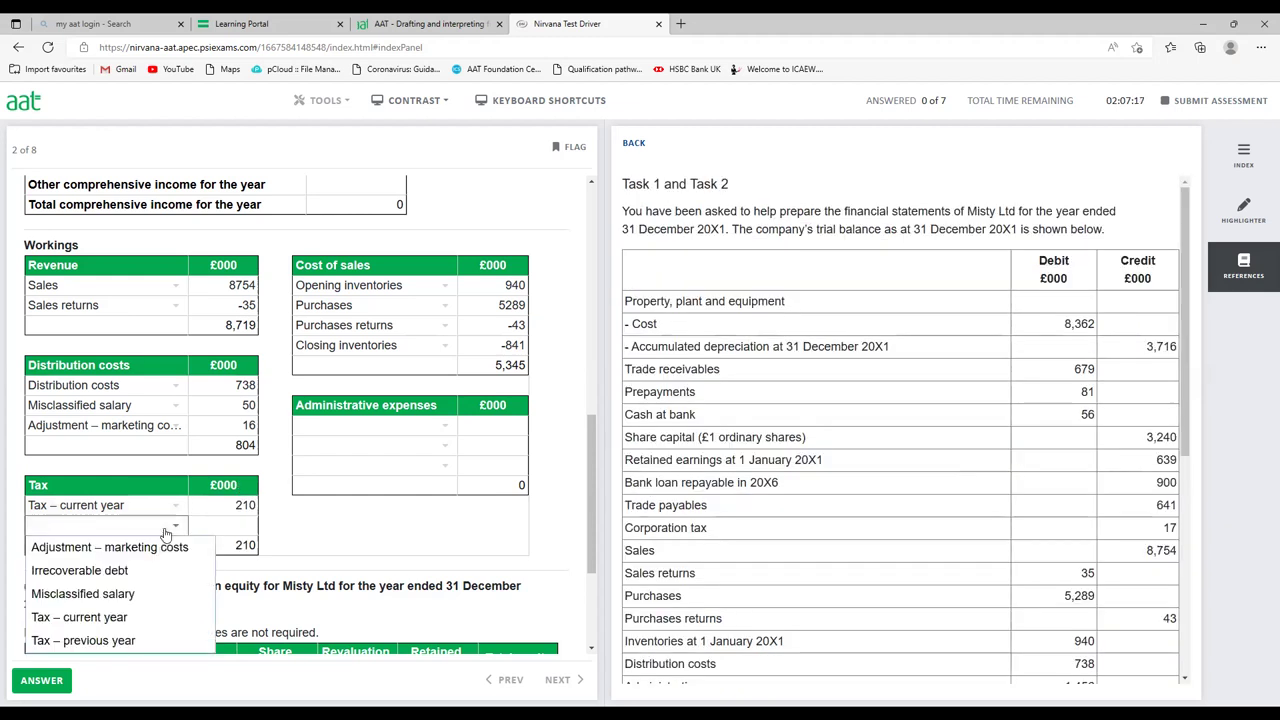
click(127, 641)
click(222, 527)
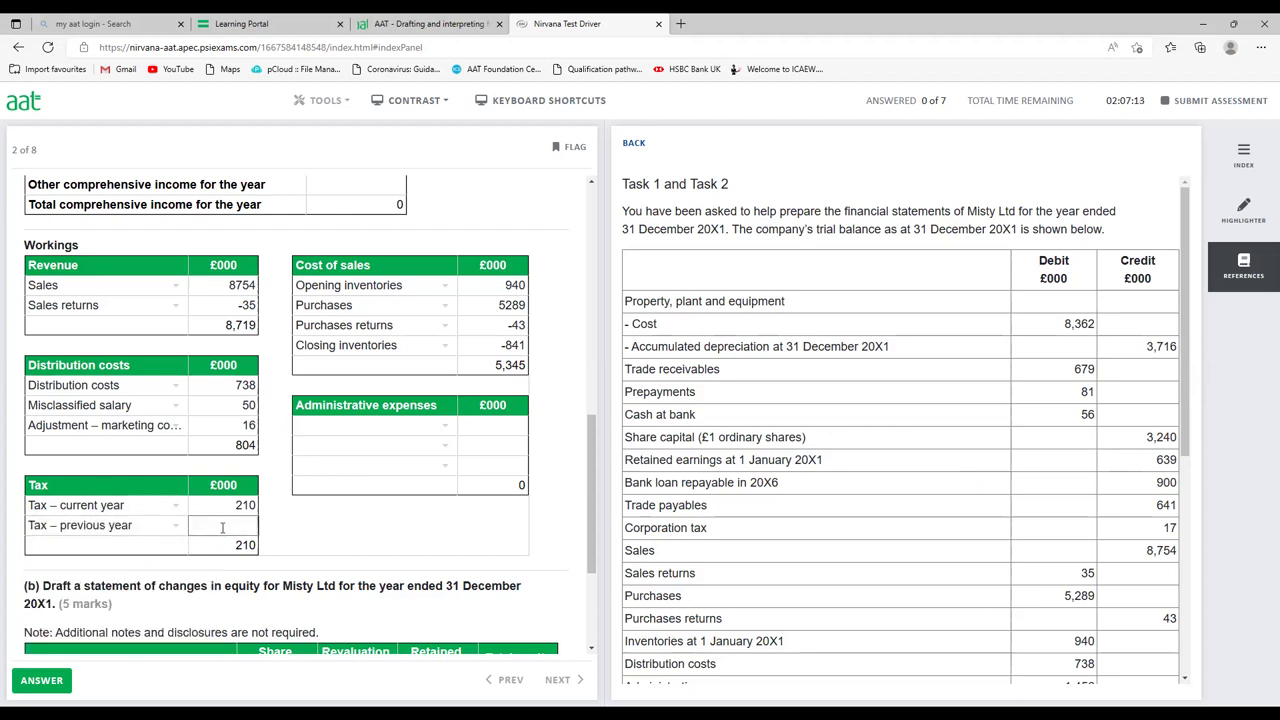
text(-17)
click(352, 528)
Add an Administrative expenses line of 1456 to the Administrative expenses working, using the trial balance figure.
scroll(951, 610, down, 5)
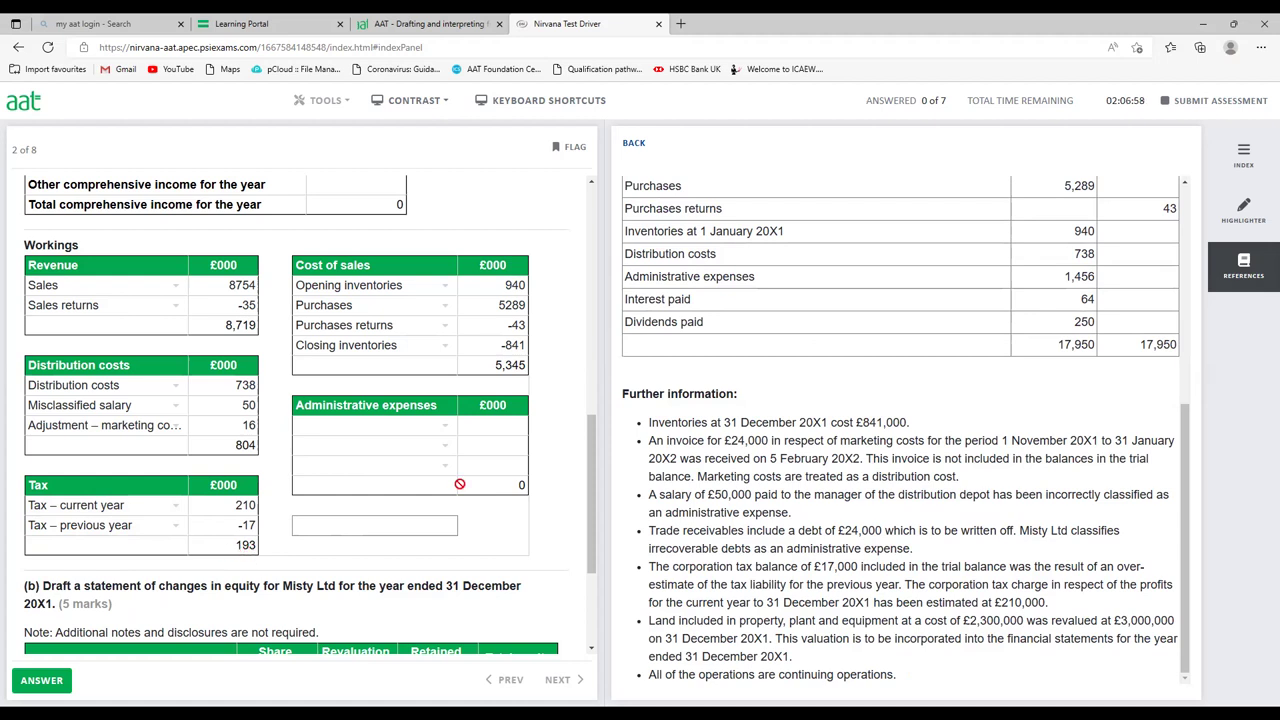
scroll(862, 545, up, 4)
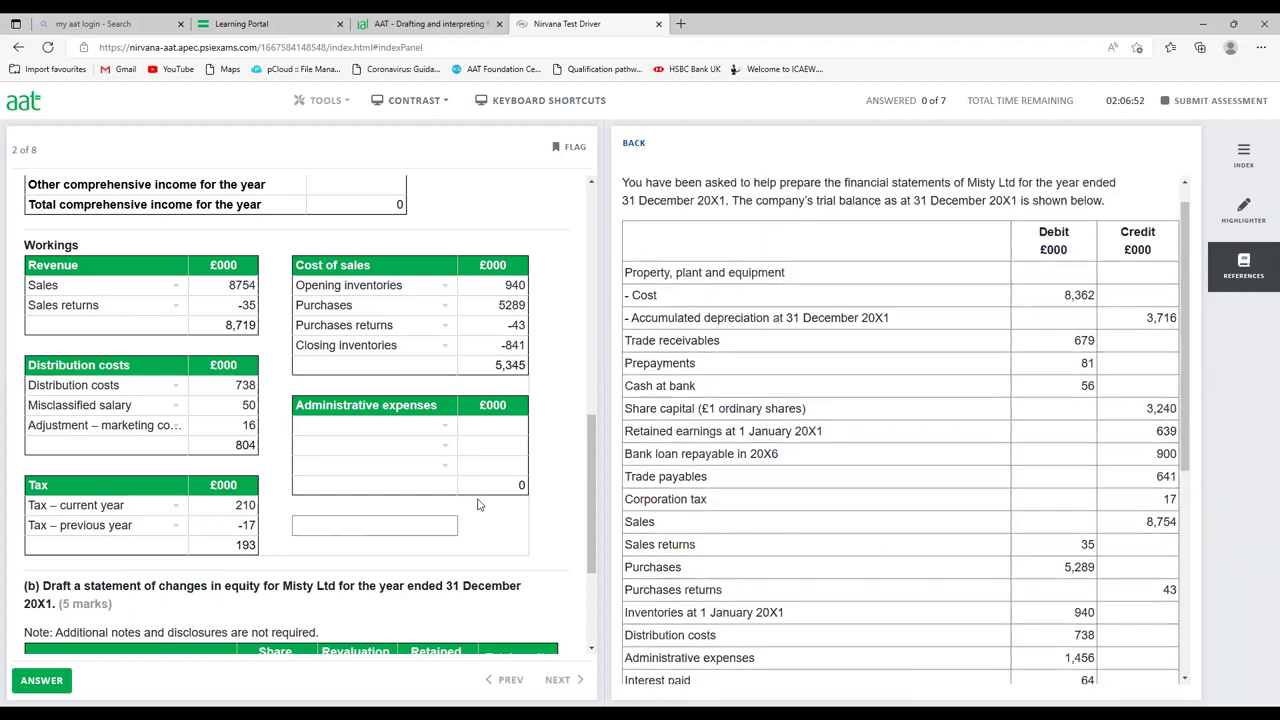
click(445, 426)
click(424, 478)
click(517, 425)
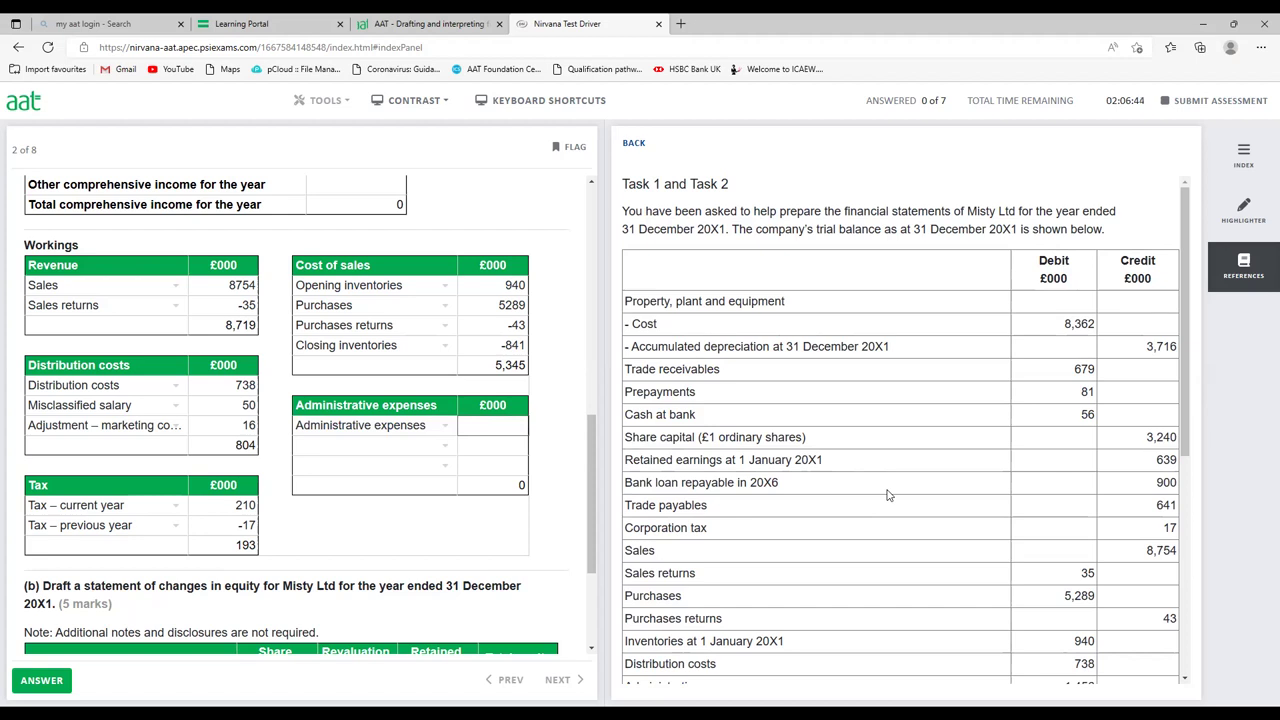
scroll(886, 494, down, 3)
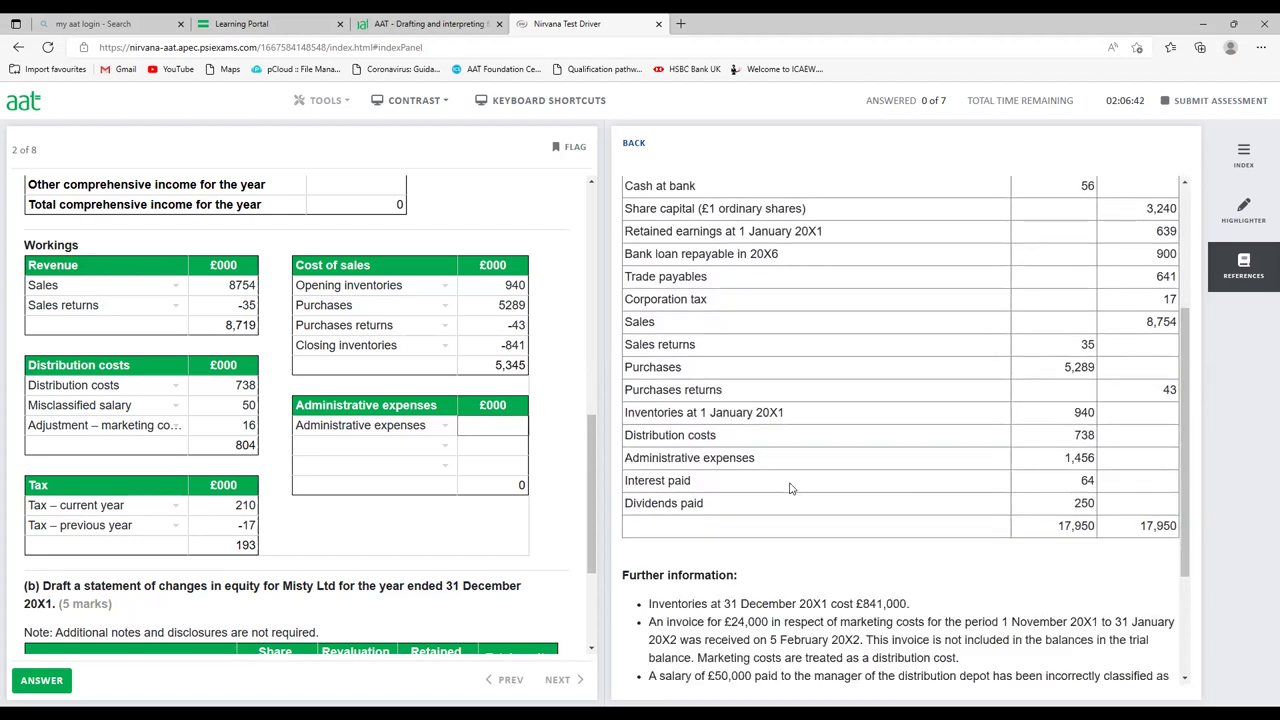
click(1077, 460)
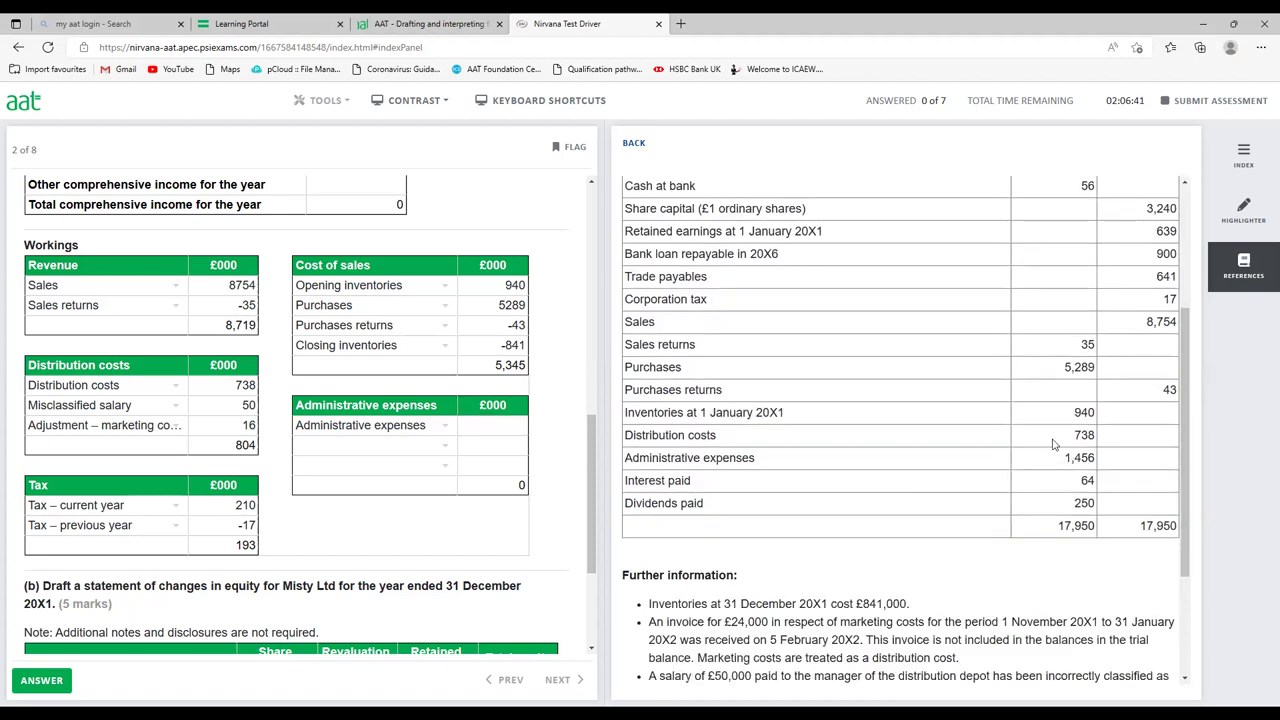
click(488, 426)
text(1456)
Add a Misclassified salary line of -50 to the Administrative expenses working.
click(420, 447)
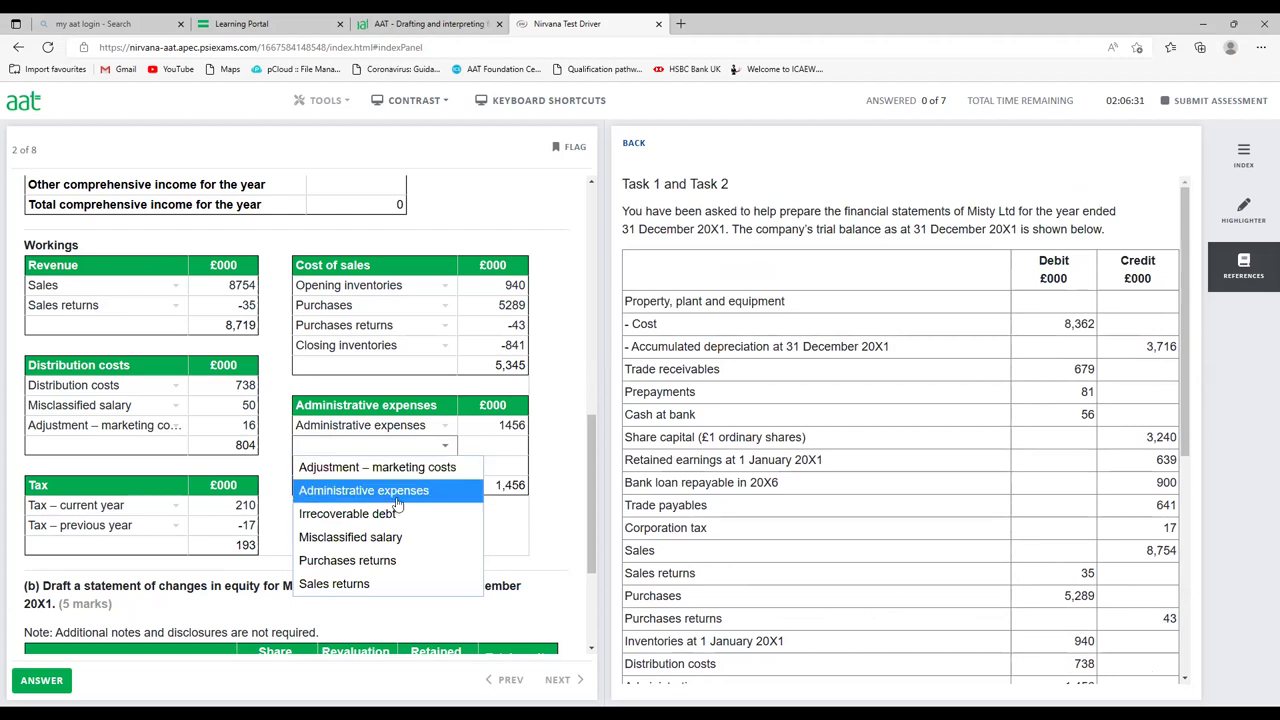
click(380, 539)
click(509, 447)
text(-50)
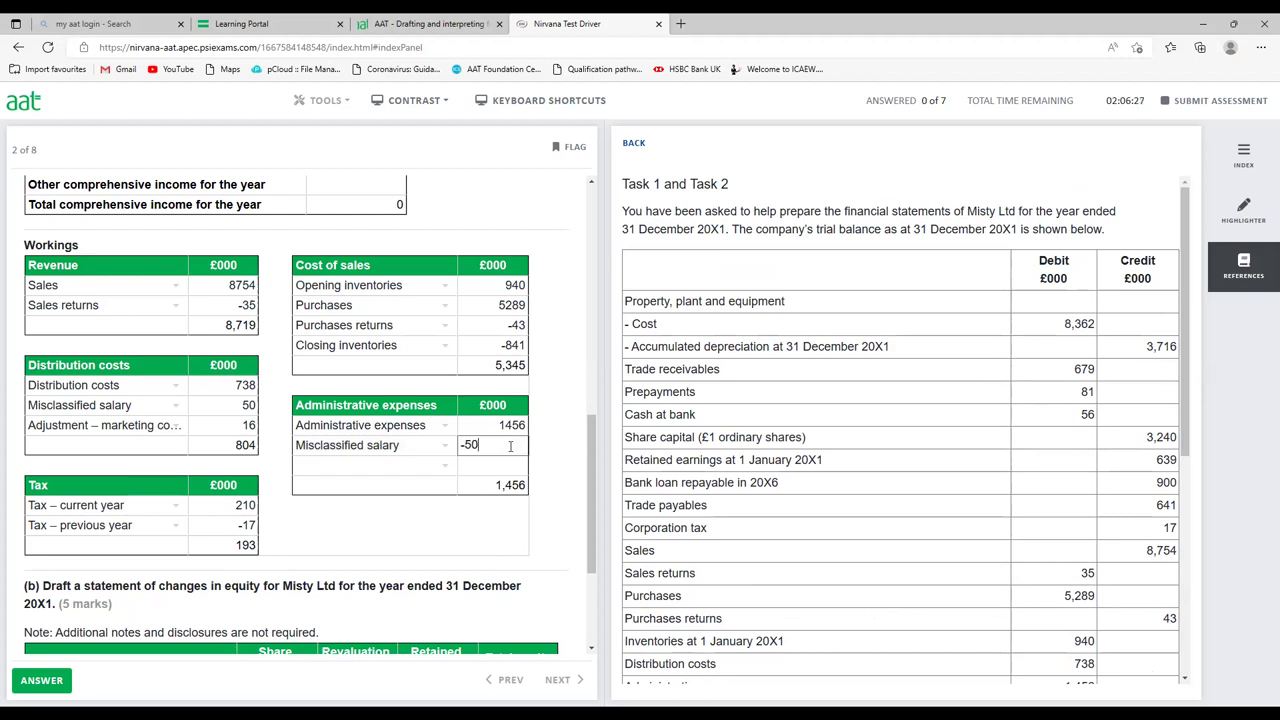
click(322, 521)
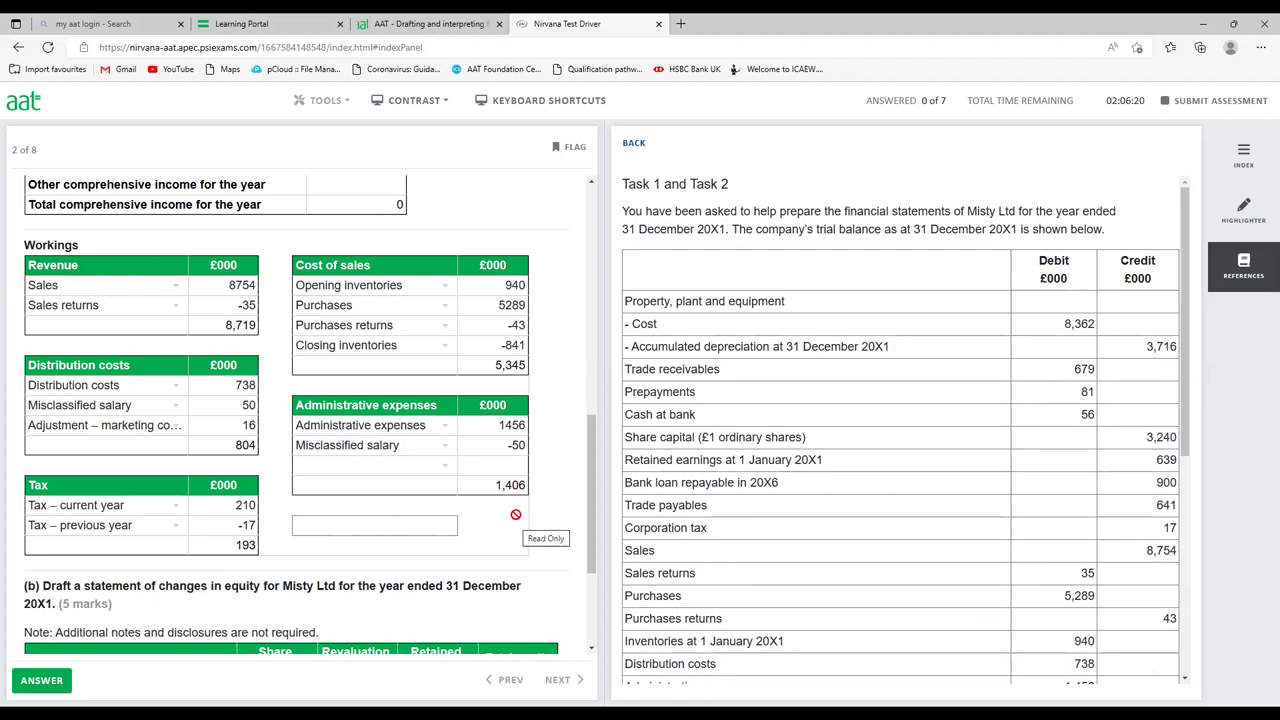
Add an Irrecoverable debt line of 24 to the Administrative expenses working, based on the further information.
scroll(983, 505, down, 5)
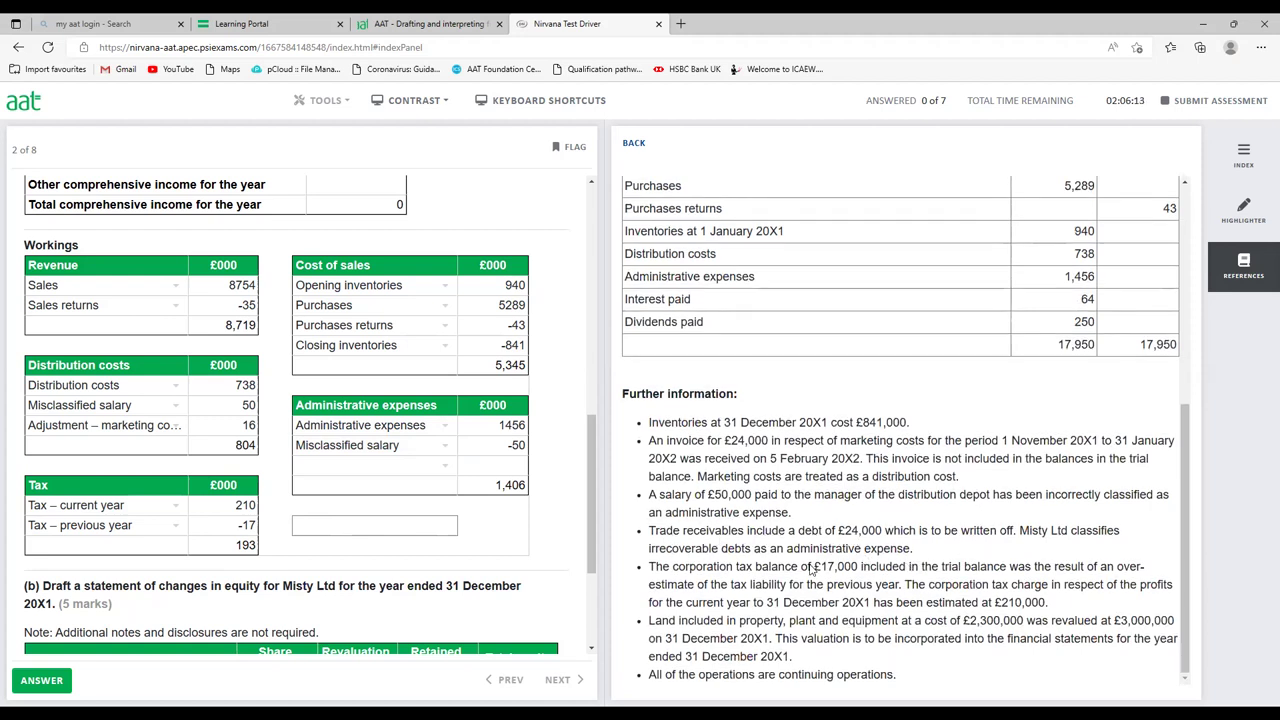
click(420, 466)
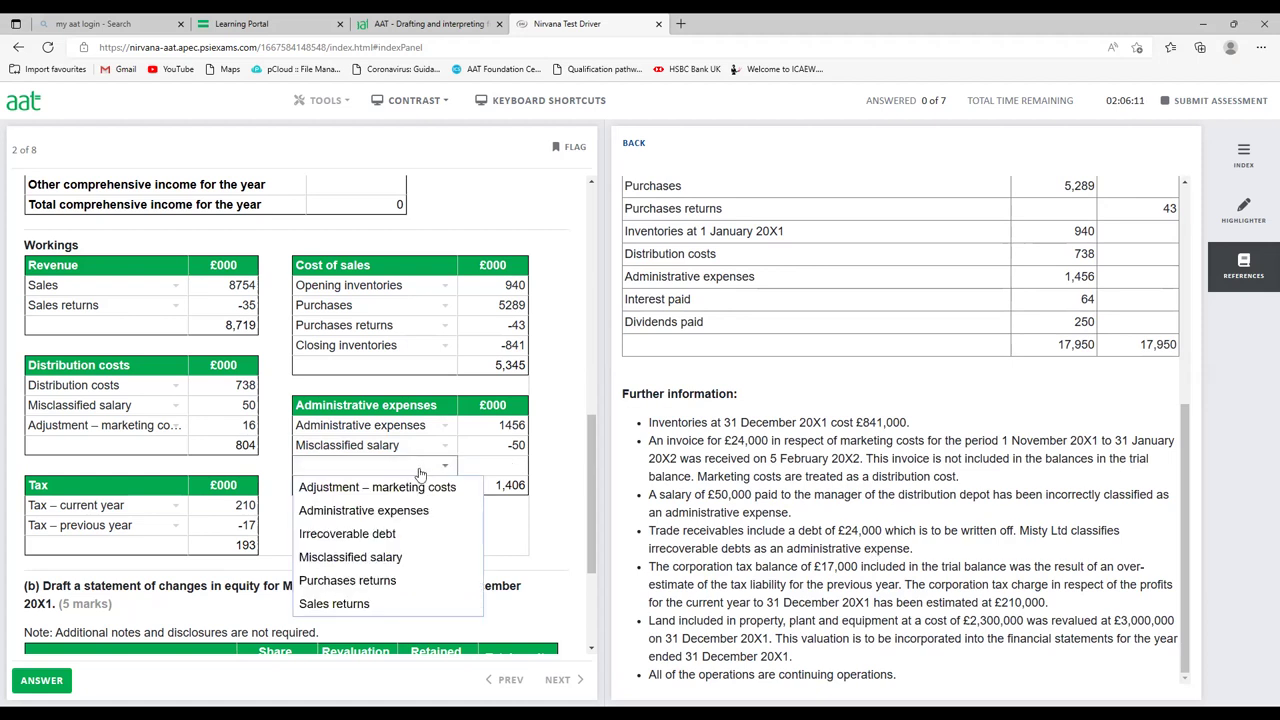
click(387, 534)
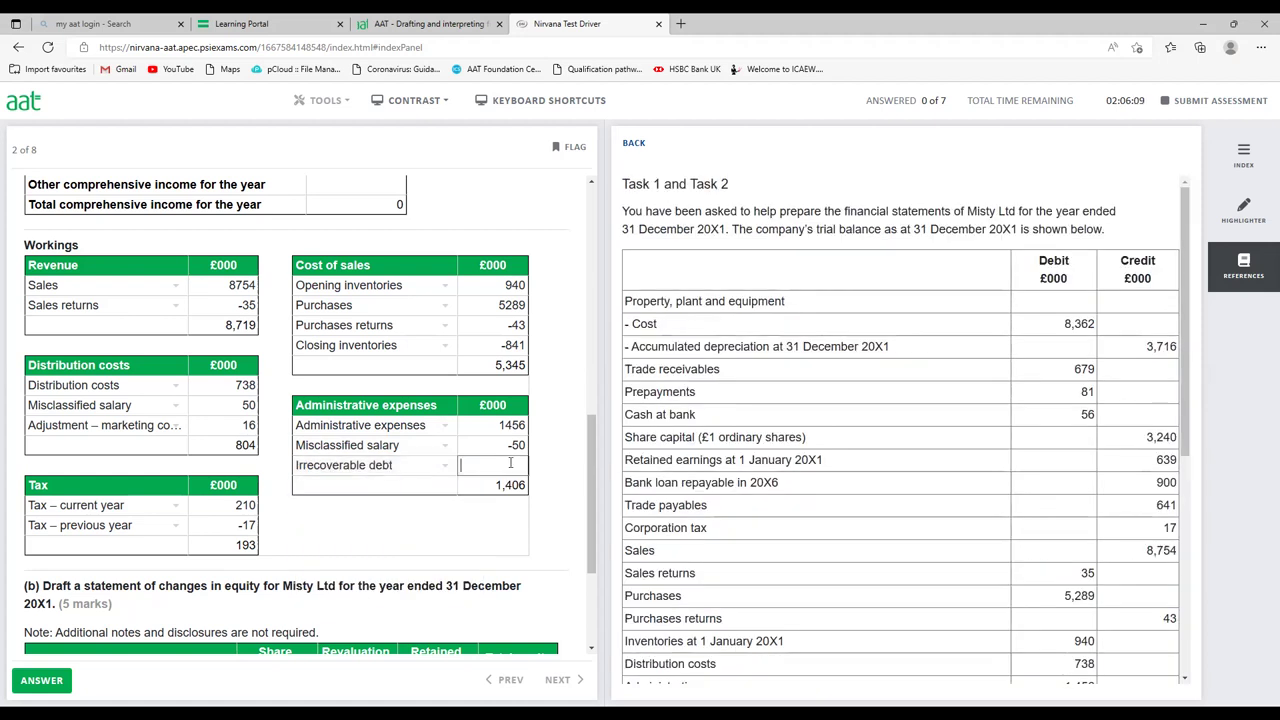
text(24)
click(564, 538)
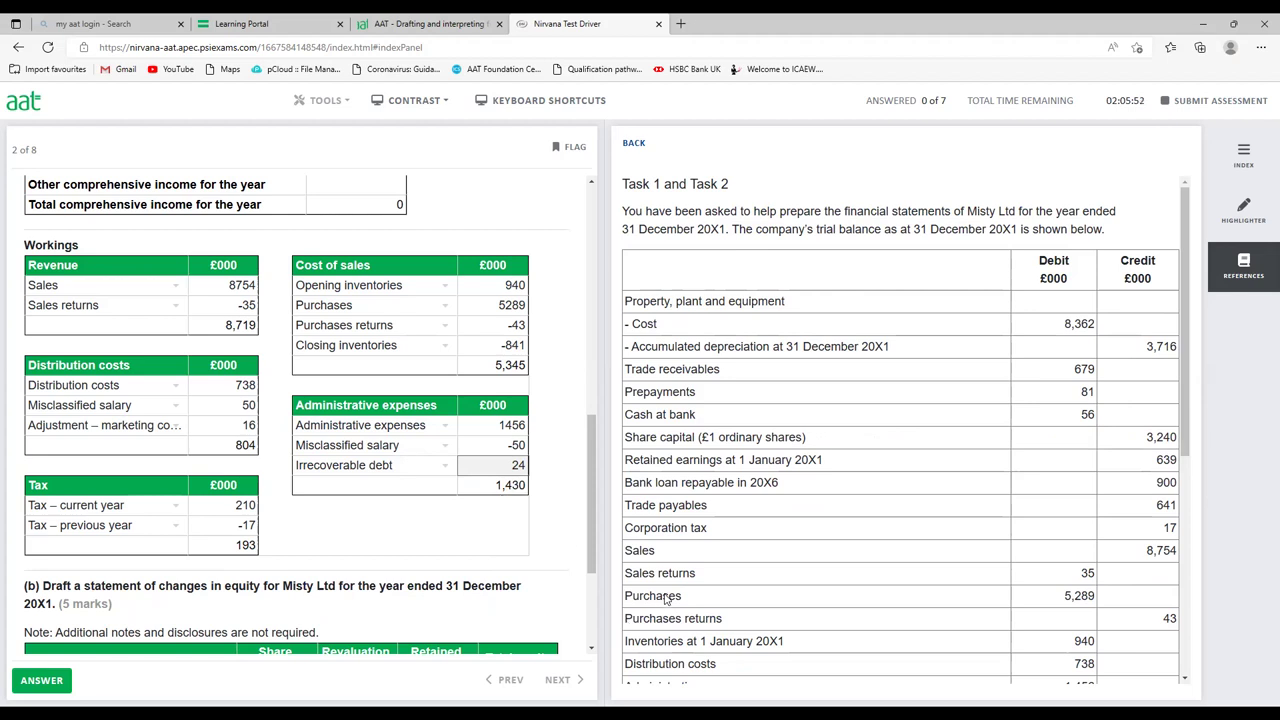
Check the totals of the workings and enter 8719 for Revenue in the statement of profit or loss.
click(230, 328)
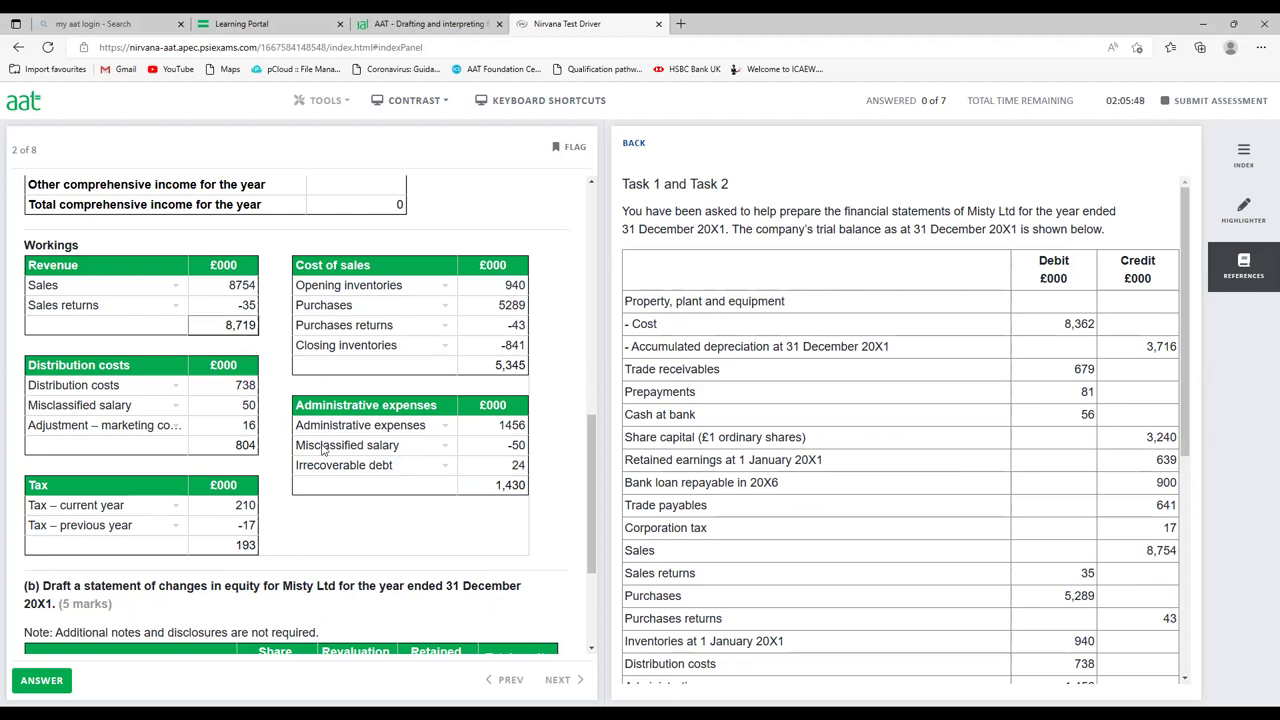
click(242, 445)
click(240, 546)
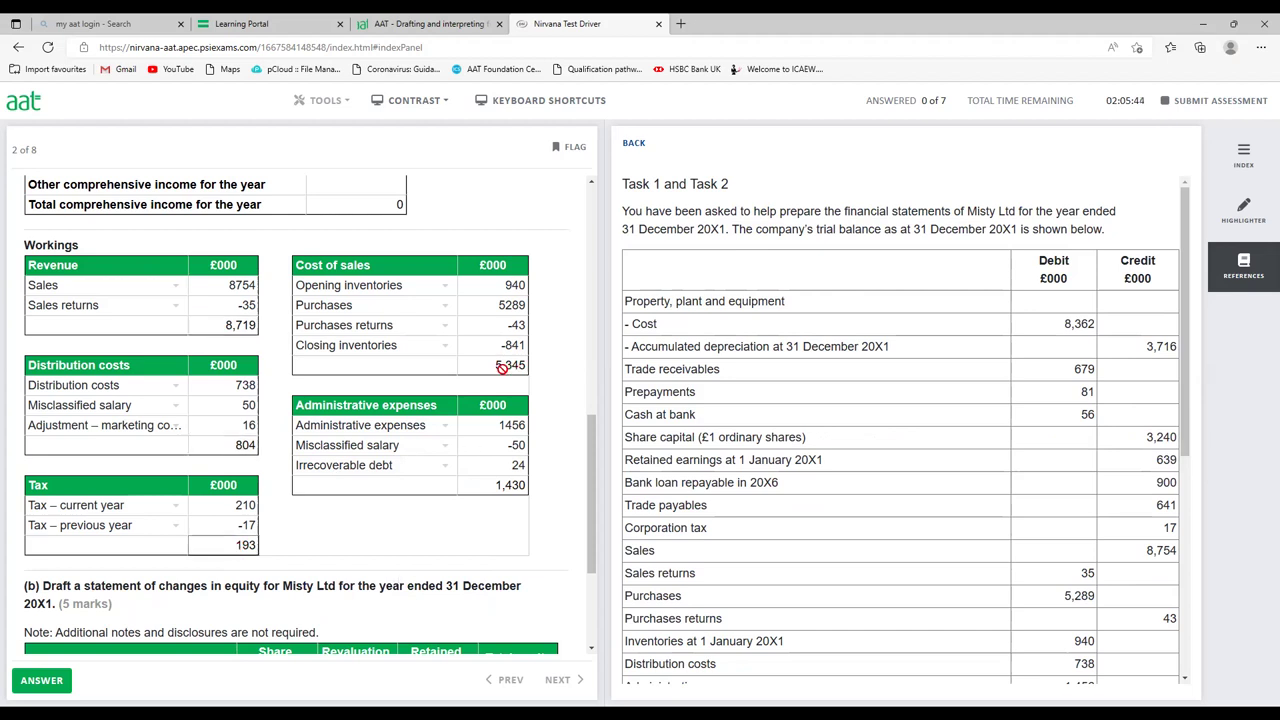
click(508, 488)
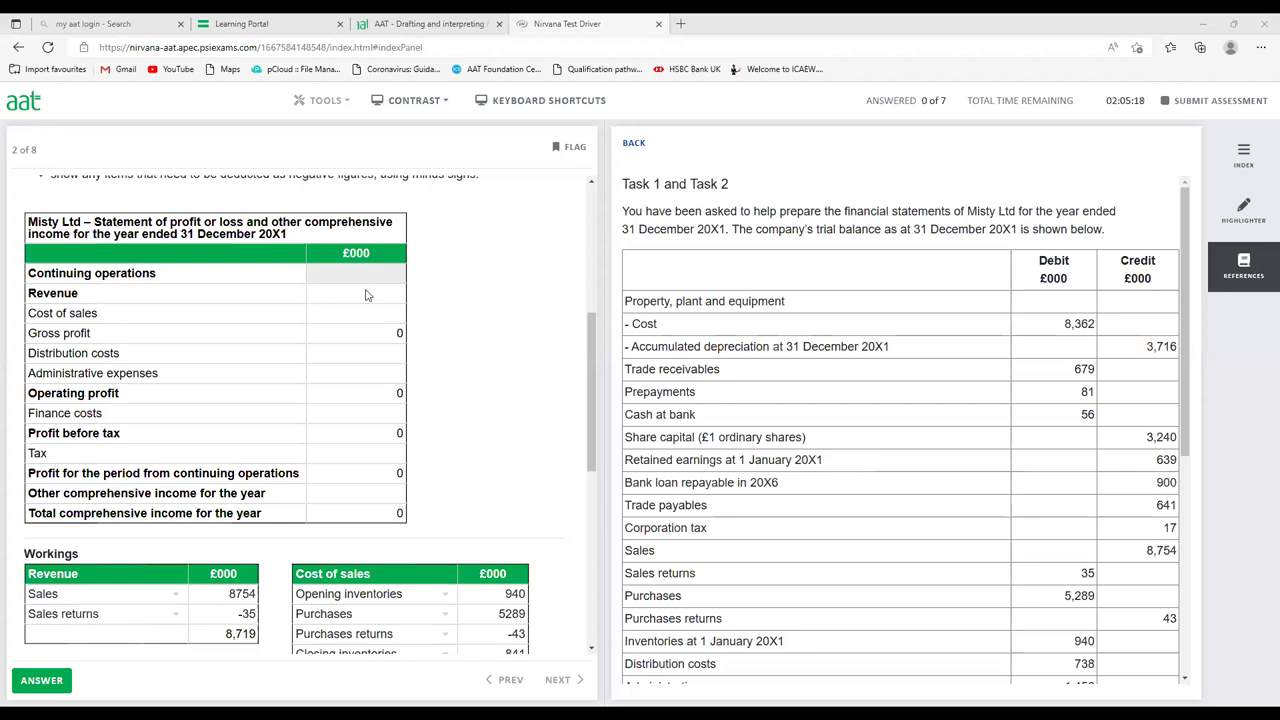
click(333, 296)
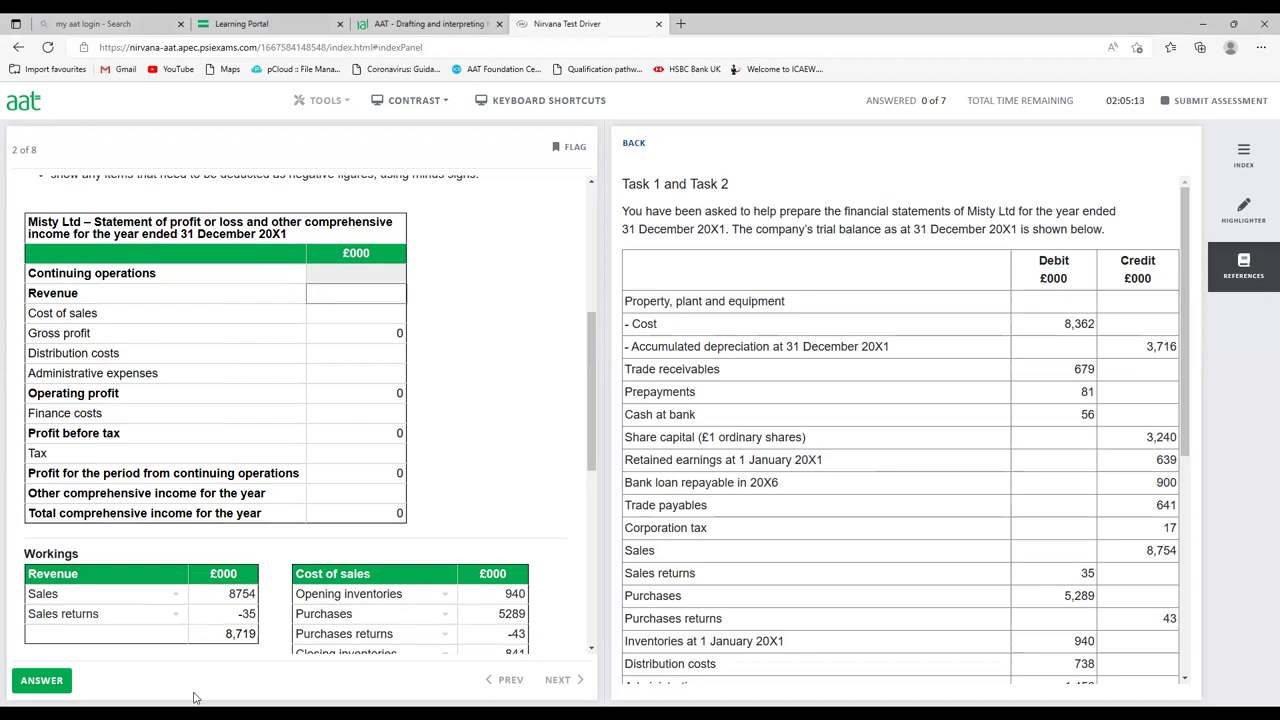
drag(247, 642, 370, 293)
click(370, 293)
text(8719)
Enter -5345 for Cost of sales in the statement of profit or loss.
click(372, 311)
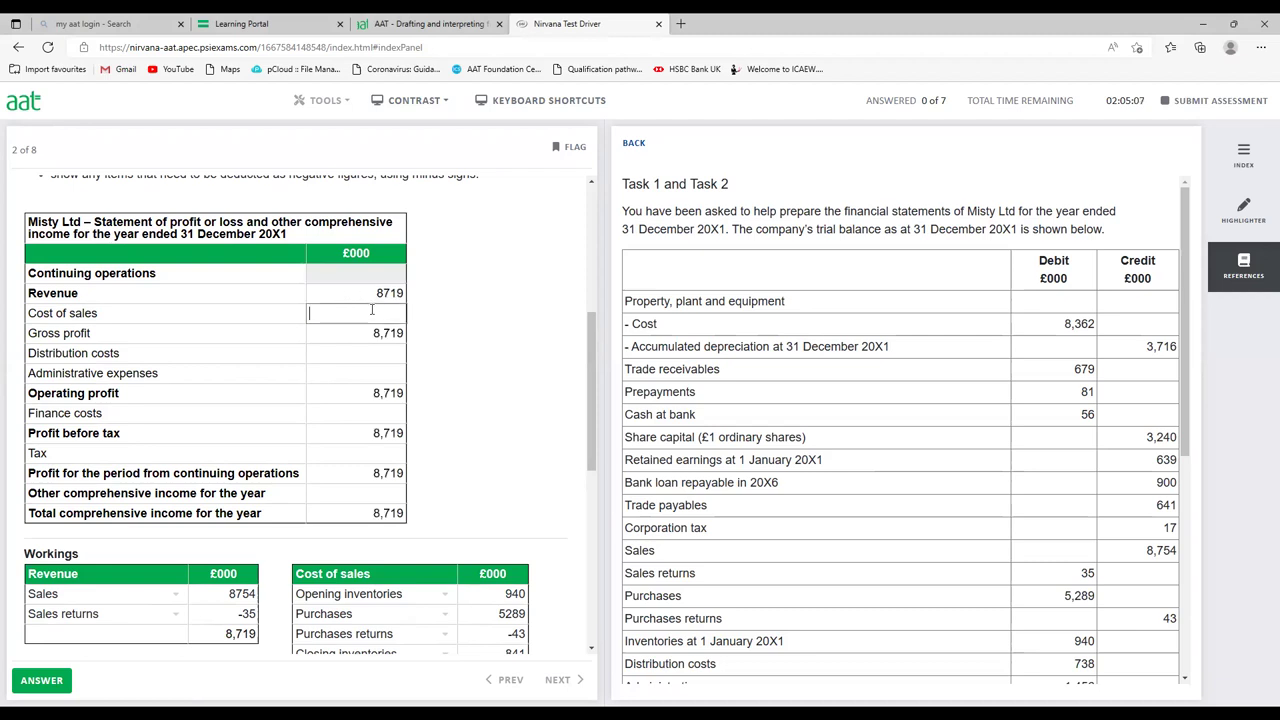
text(-5345)
key(Return)
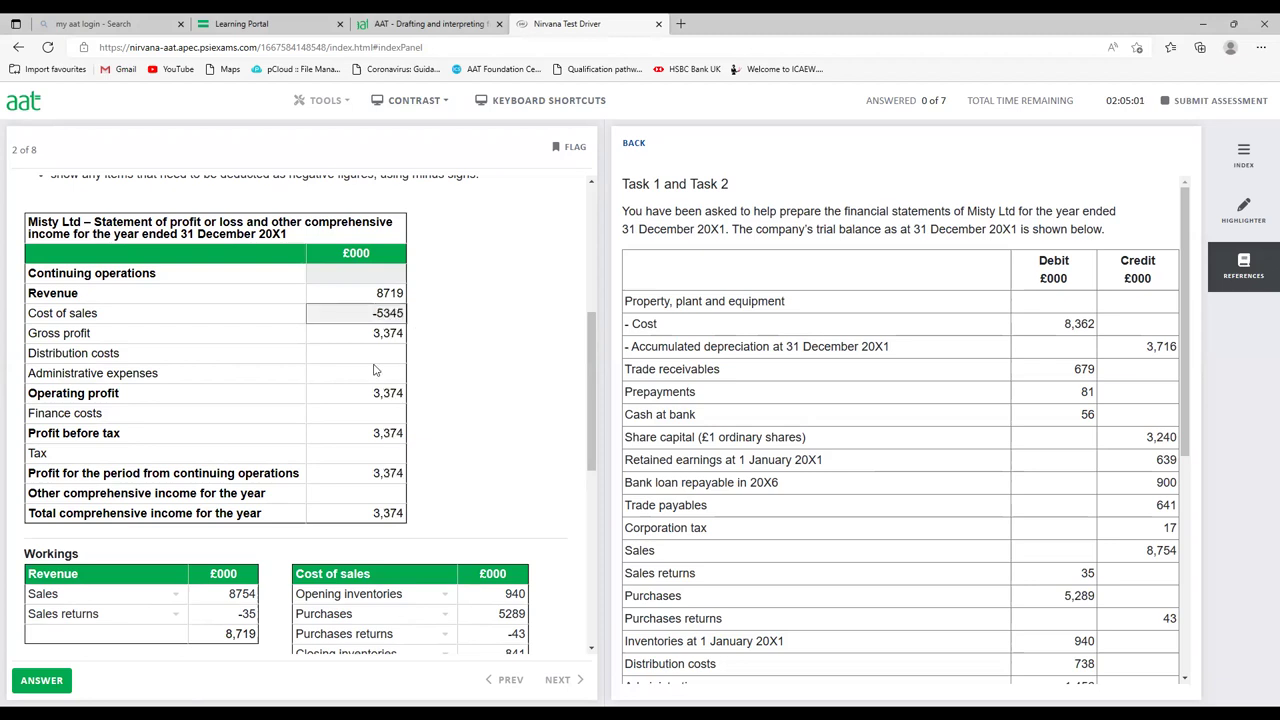
Enter -804 for Distribution costs and -1430 for Administrative expenses in the statement of profit or loss.
click(369, 355)
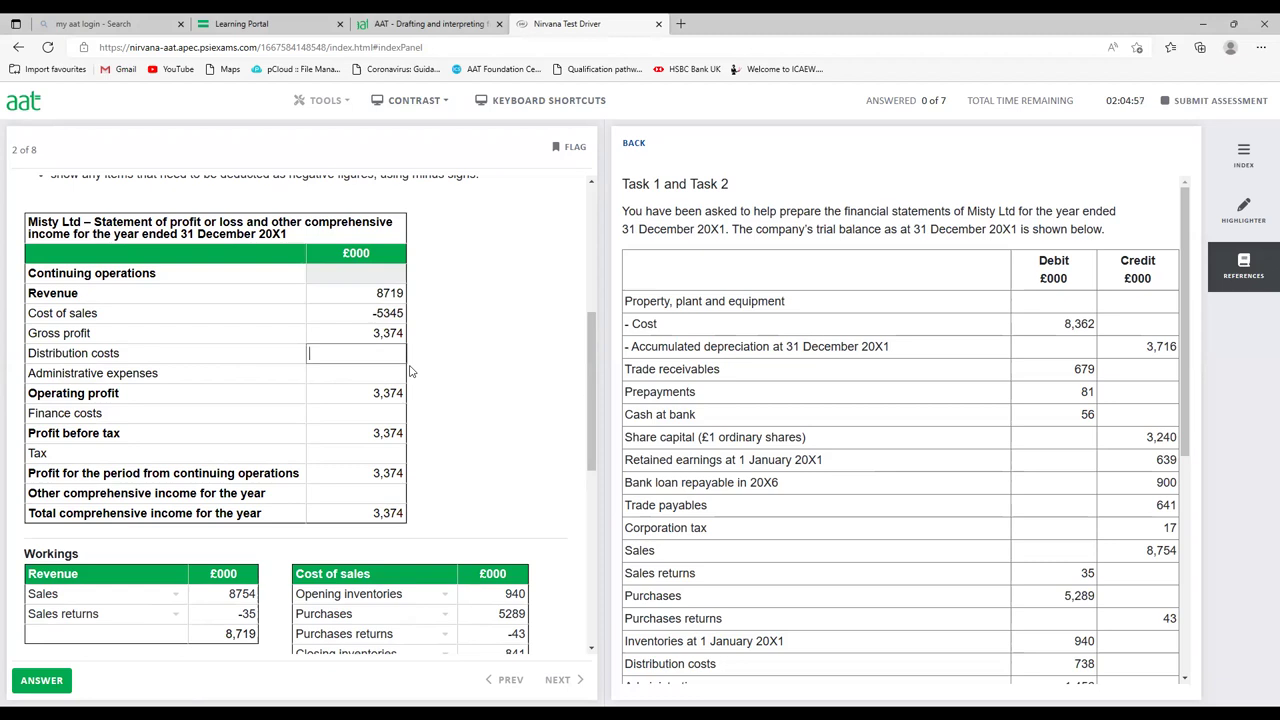
text(-804)
click(350, 373)
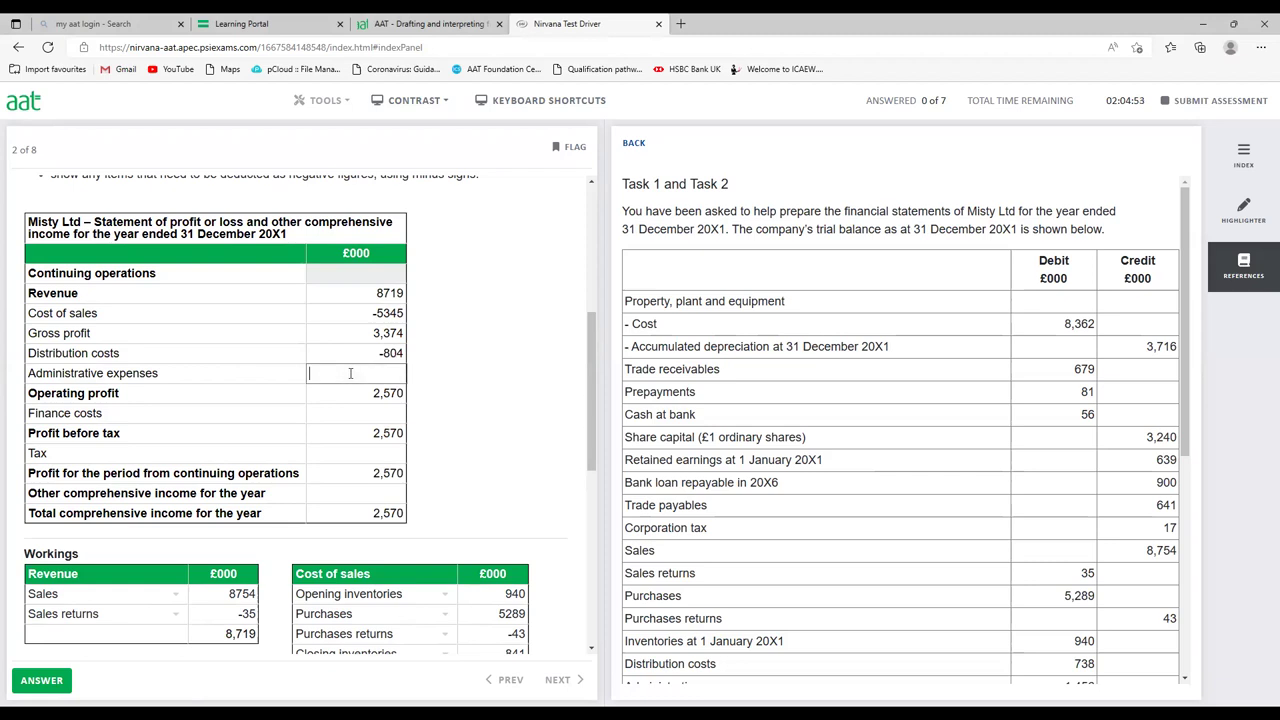
text(-1430)
click(445, 427)
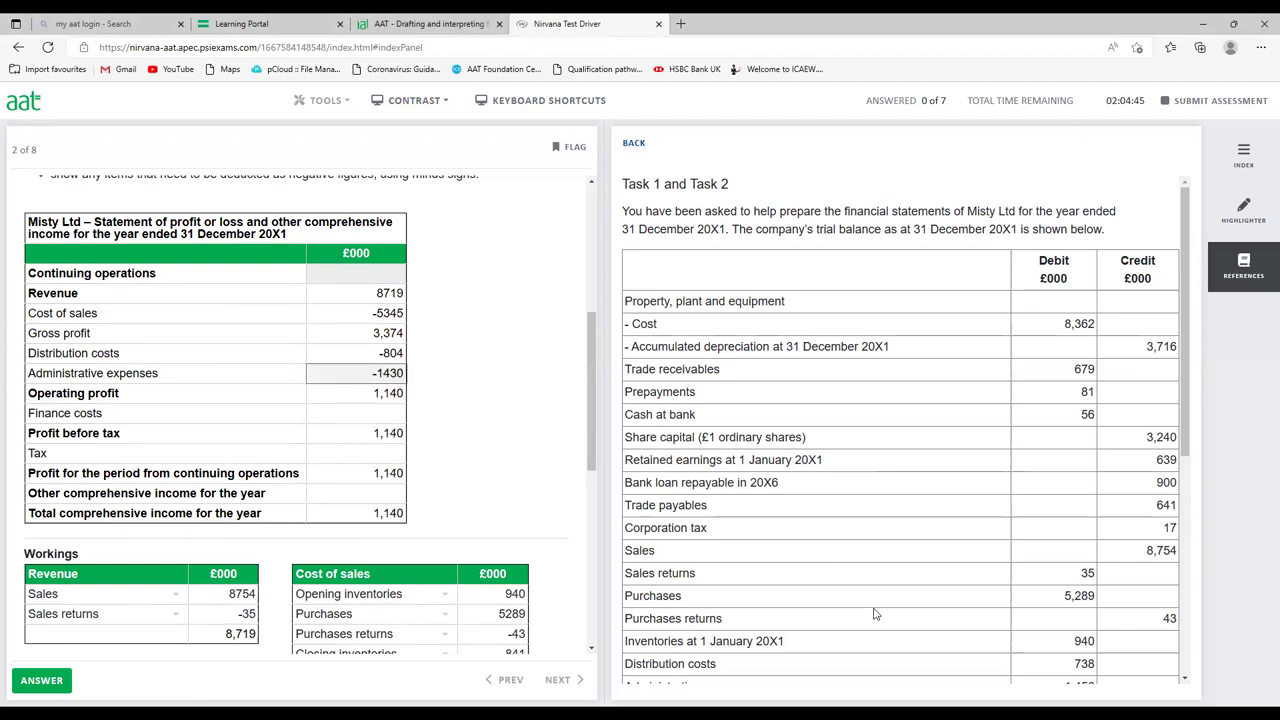
Enter the interest paid of -64 as Finance costs and -193 as Tax in the statement of profit or loss.
scroll(975, 515, down, 2)
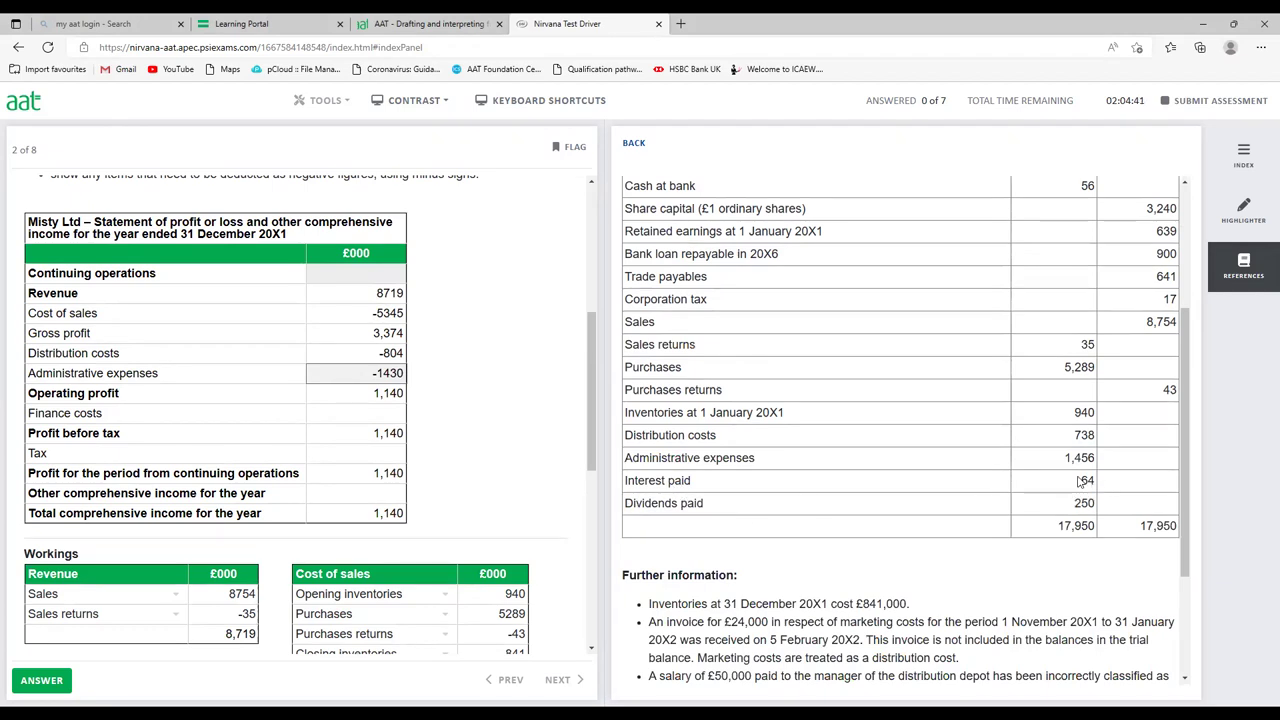
click(397, 418)
text(-64)
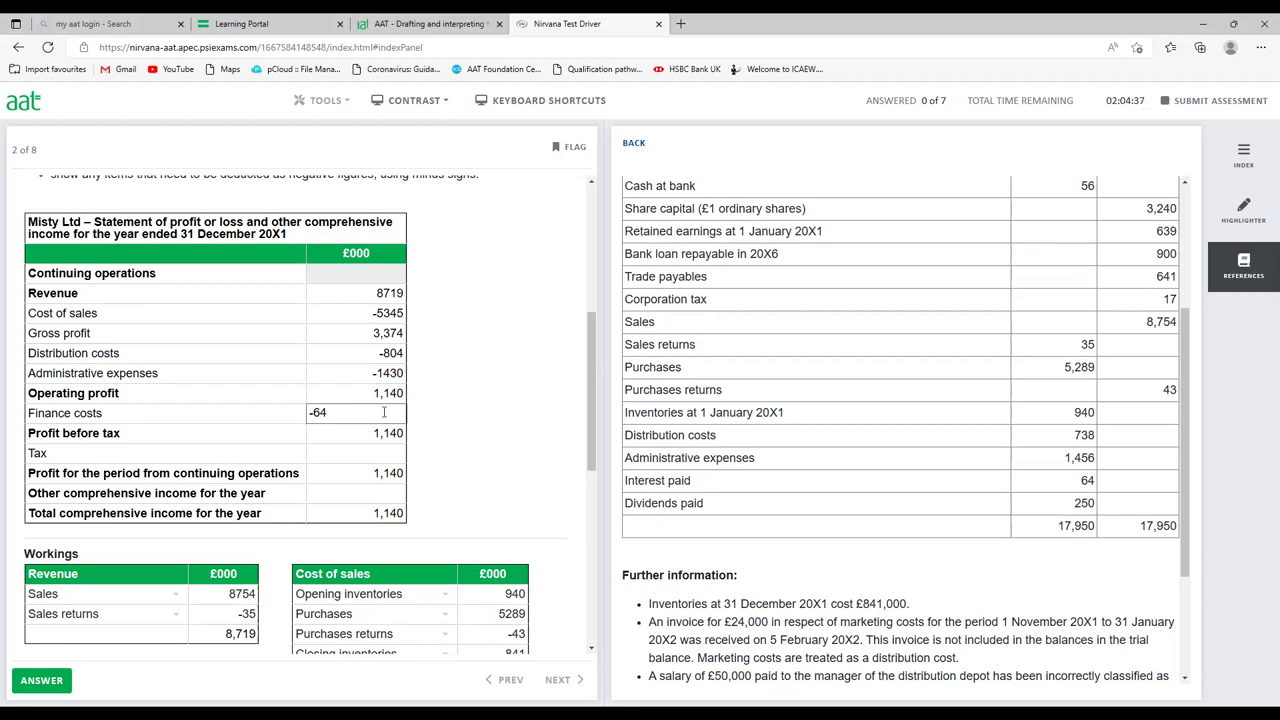
click(460, 421)
click(374, 456)
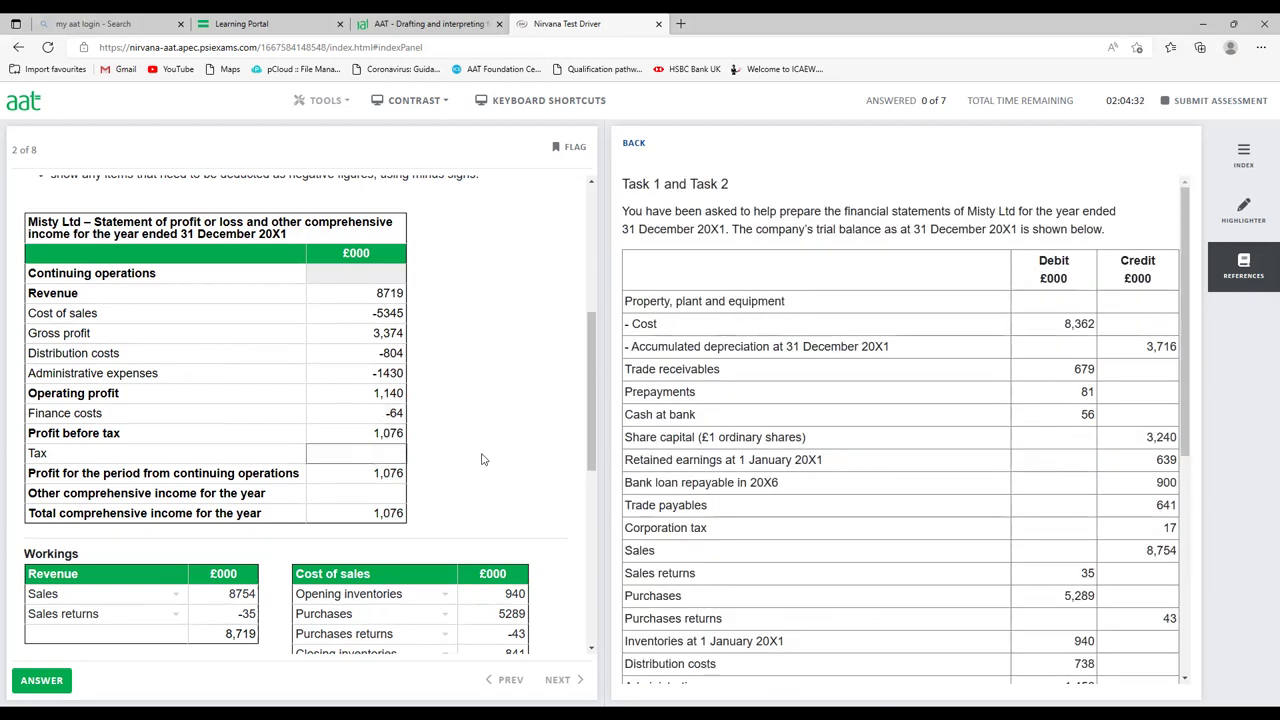
text(-193)
click(483, 470)
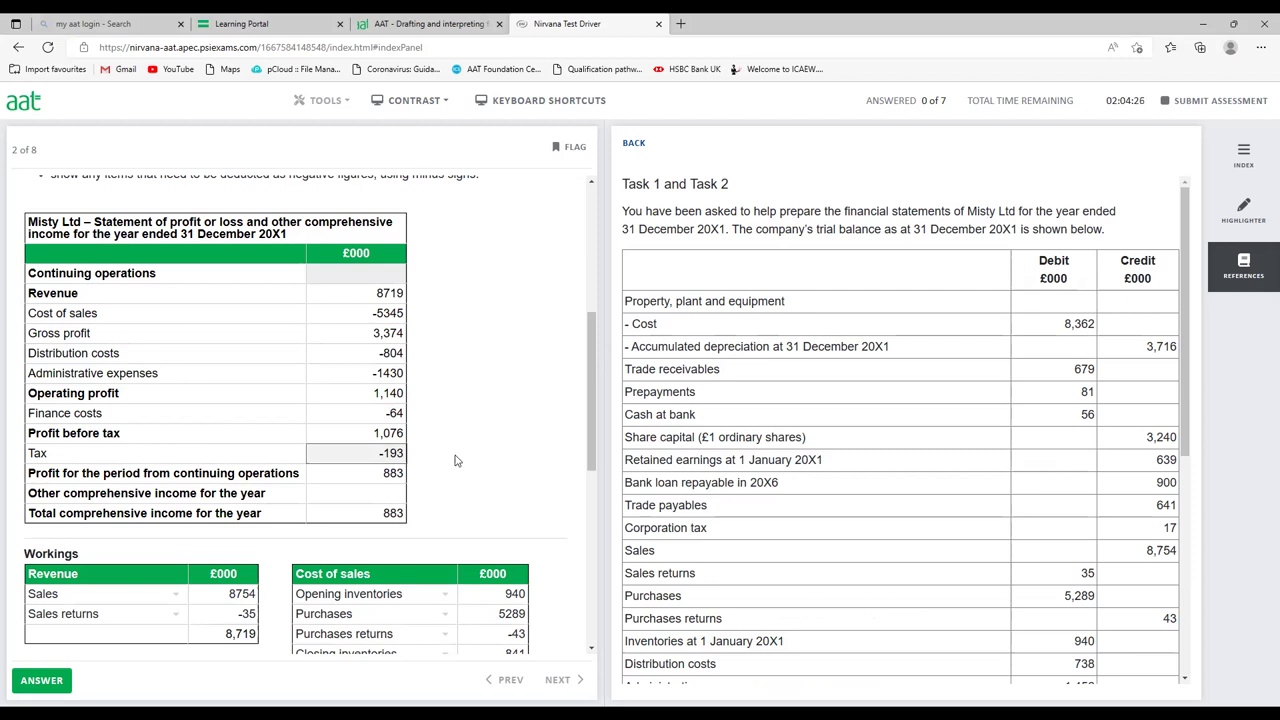
Enter the land revaluation gain of 700 as Other comprehensive income for the year, and check the profit and total comprehensive income rows.
click(348, 497)
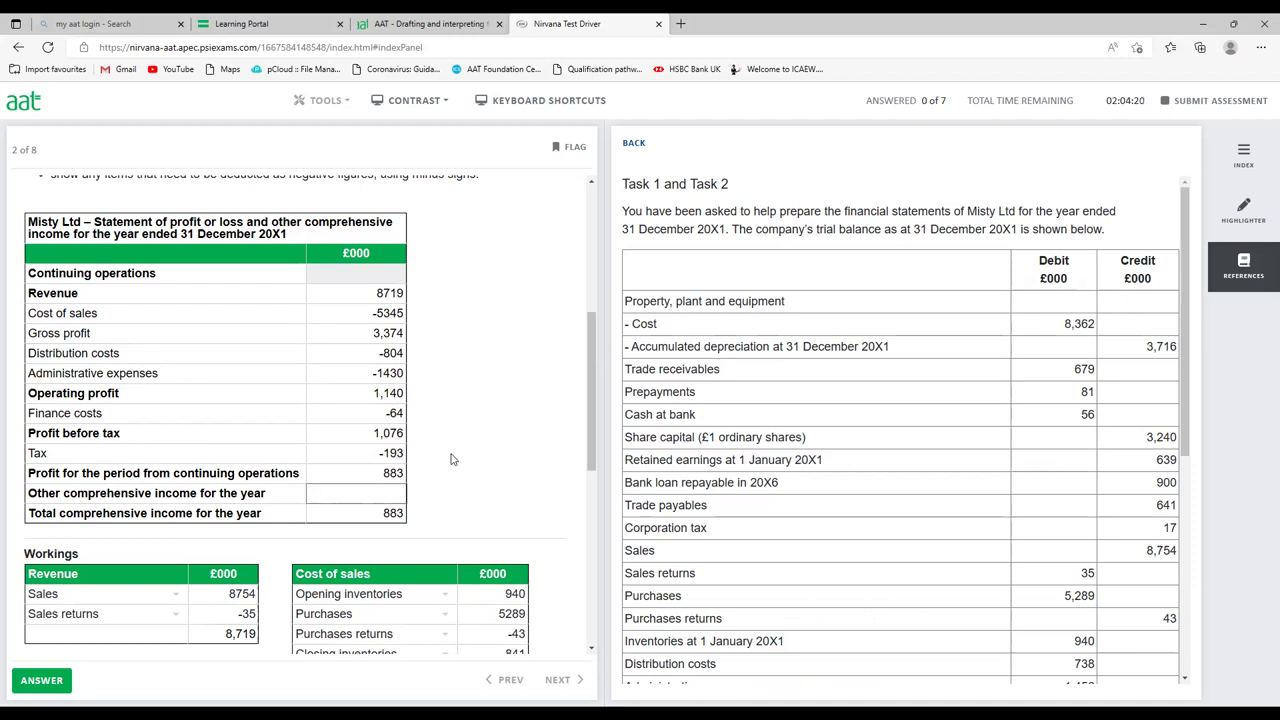
scroll(1186, 455, down, 4)
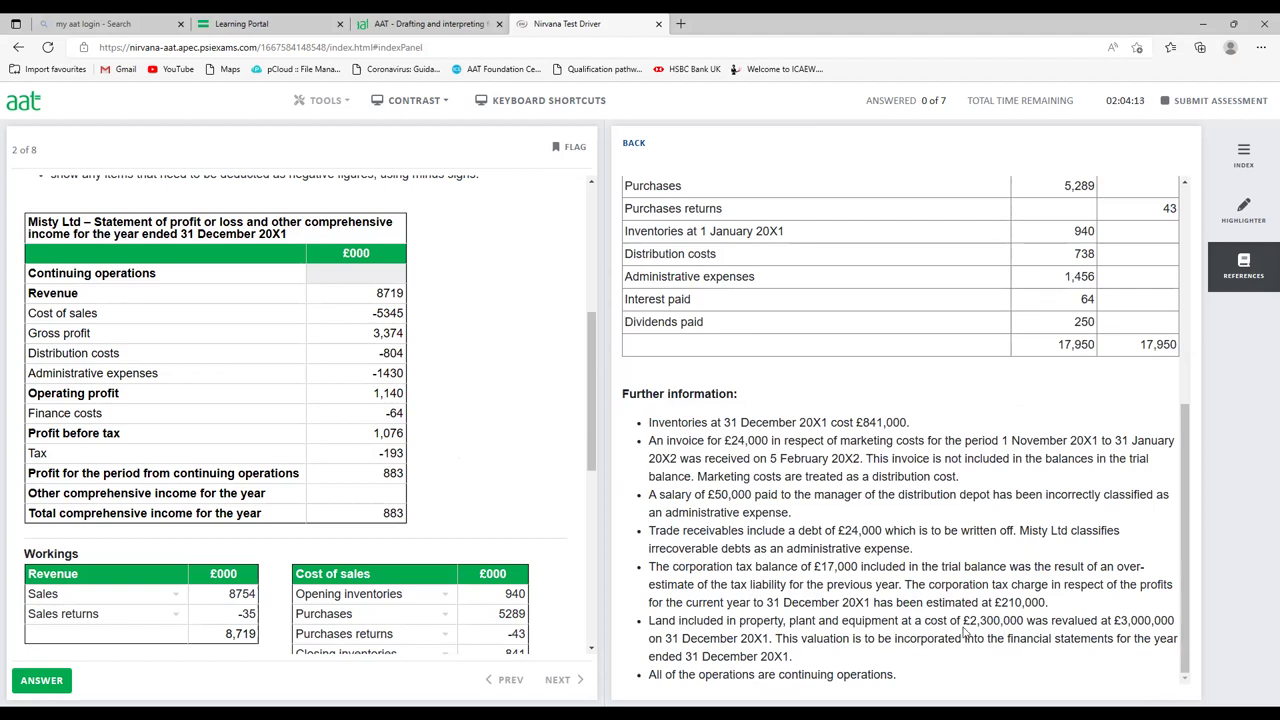
click(390, 495)
text(700)
click(515, 415)
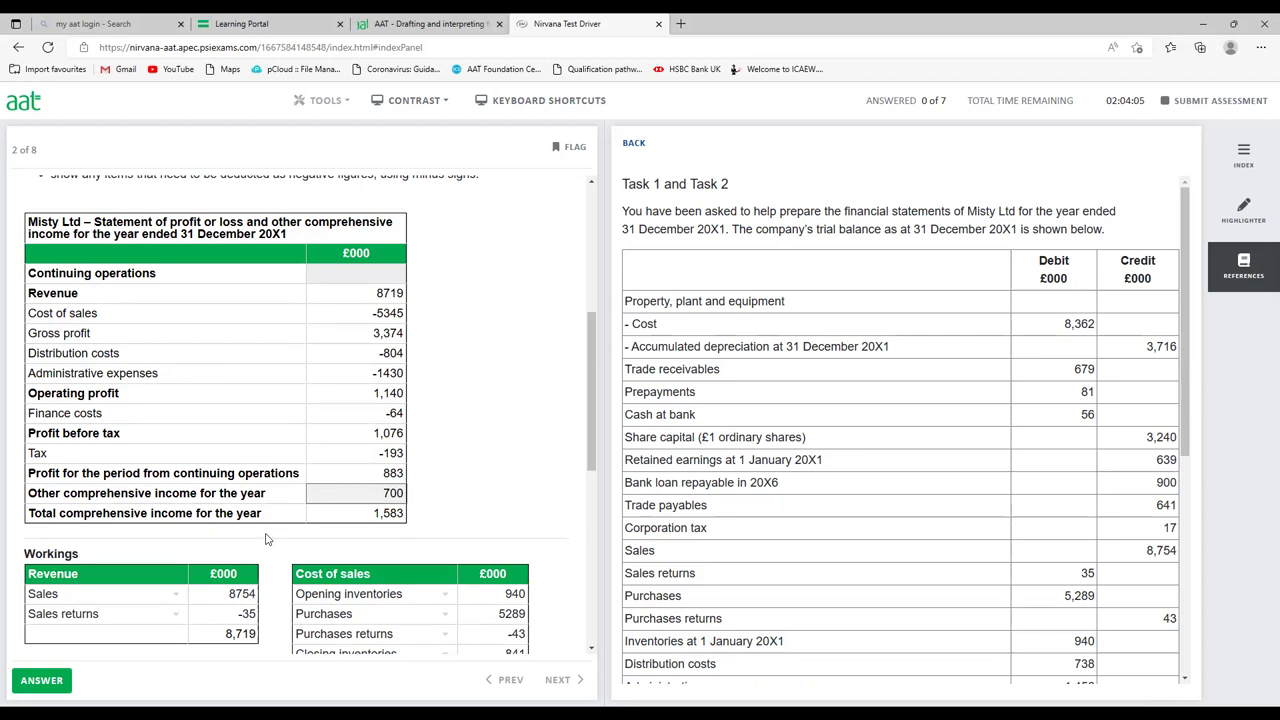
click(396, 473)
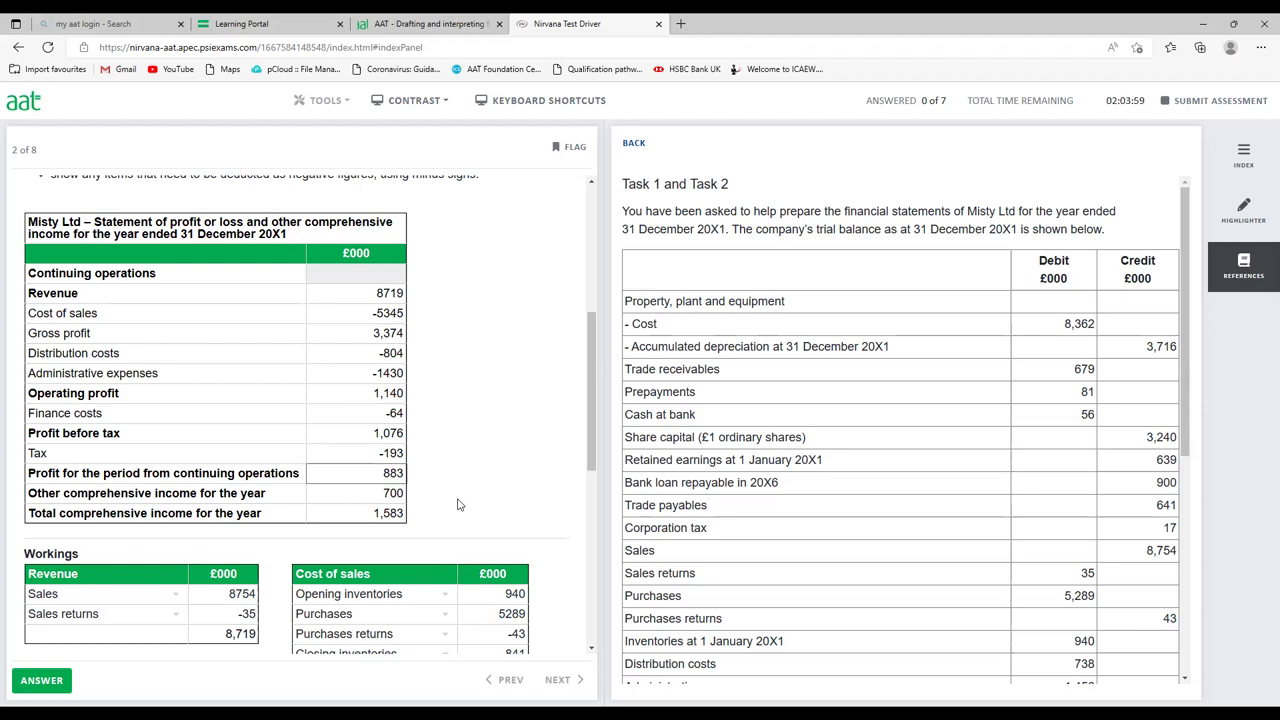
click(349, 495)
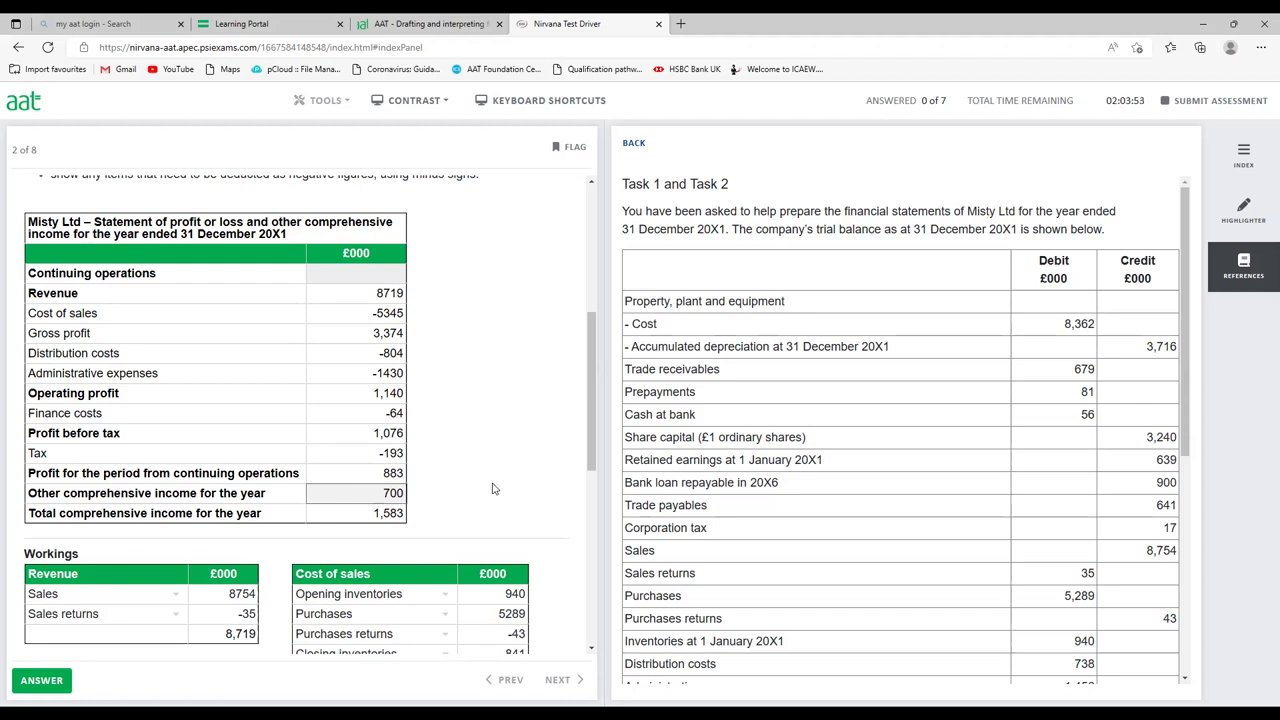
click(358, 513)
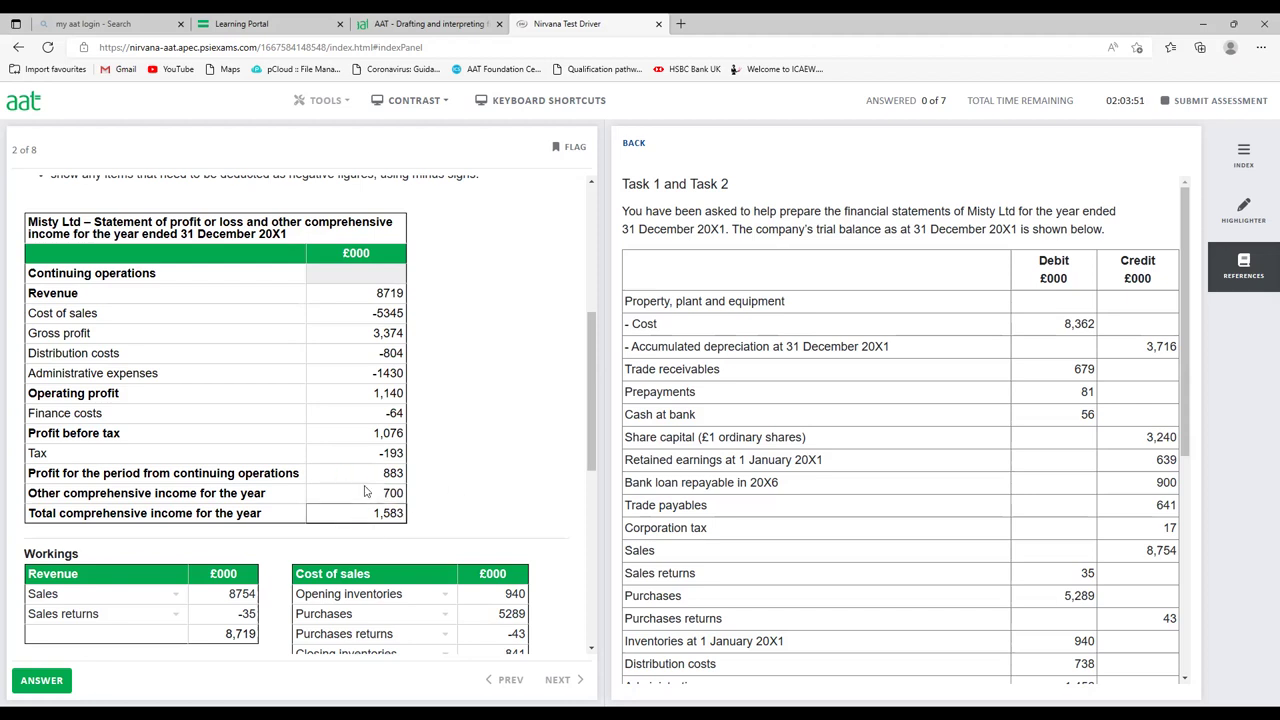
click(364, 474)
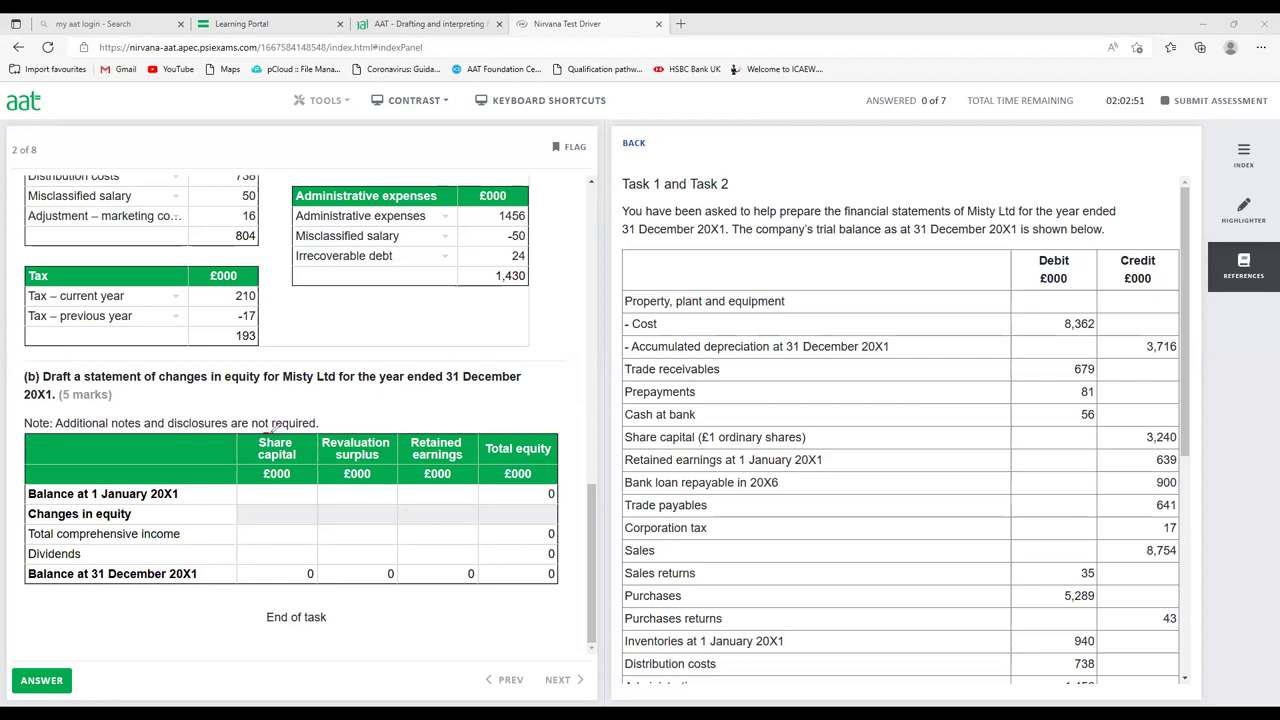
Annotate the statement of changes in equity by circling the three equity headings, underlining 1 January 20X1, and noting 700 and profit 883.
mouse_move(272, 424)
mouse_down()
mouse_move(296, 448)
mouse_move(268, 460)
mouse_up()
drag(92, 500, 178, 499)
mouse_move(428, 433)
mouse_down()
mouse_move(462, 450)
mouse_move(414, 458)
mouse_move(438, 432)
mouse_up()
drag(318, 406, 287, 422)
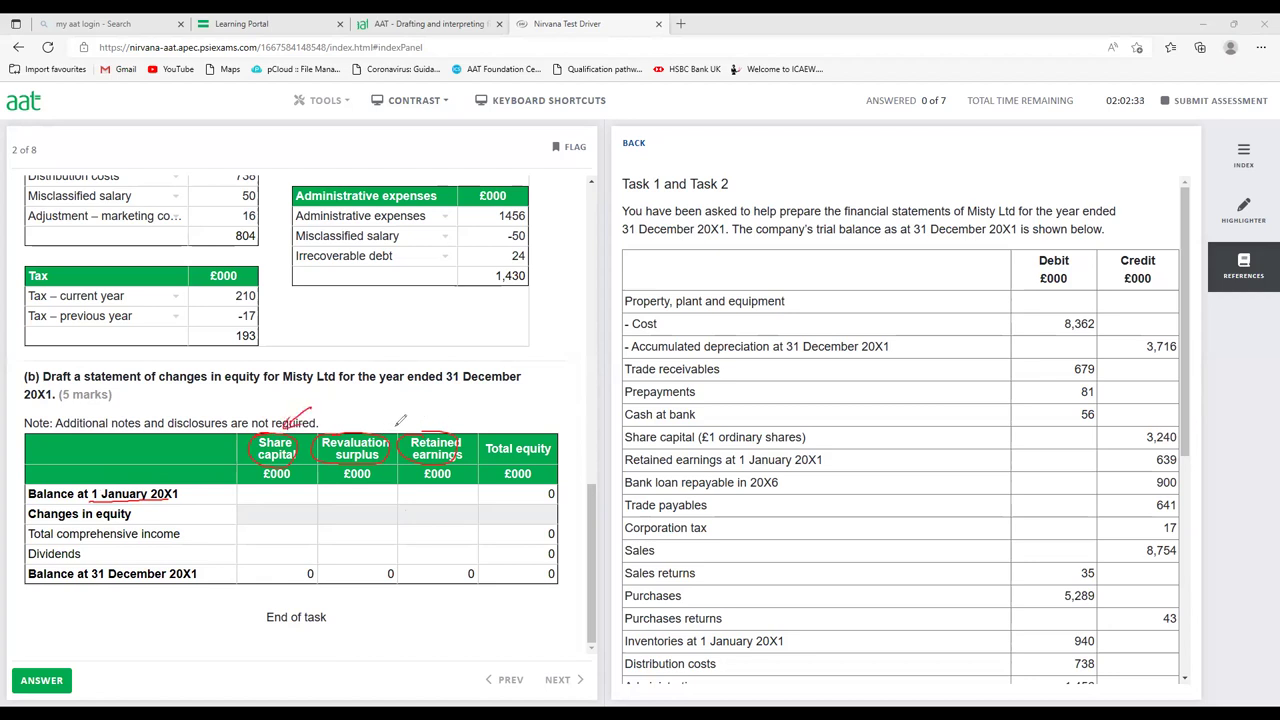
drag(351, 424, 380, 410)
mouse_move(380, 414)
mouse_down()
mouse_move(450, 420)
mouse_move(462, 398)
mouse_move(485, 394)
mouse_move(472, 424)
mouse_move(490, 398)
mouse_move(498, 414)
mouse_up()
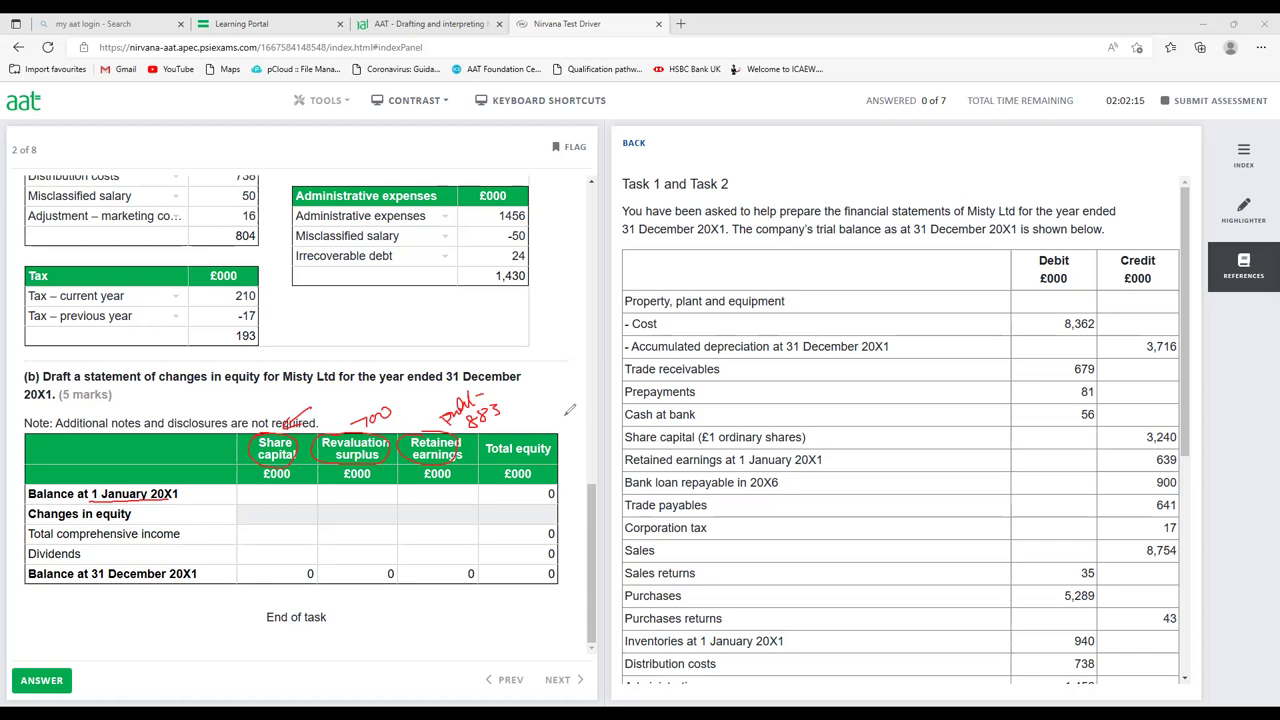
Handwrite an example calculation of 1000 less 500 giving RE 500 above the Total equity heading.
mouse_move(537, 351)
mouse_down()
mouse_move(535, 363)
mouse_move(555, 341)
mouse_up()
mouse_move(563, 341)
mouse_down()
mouse_move(547, 402)
mouse_move(568, 392)
mouse_up()
drag(578, 385, 577, 387)
drag(537, 425, 552, 418)
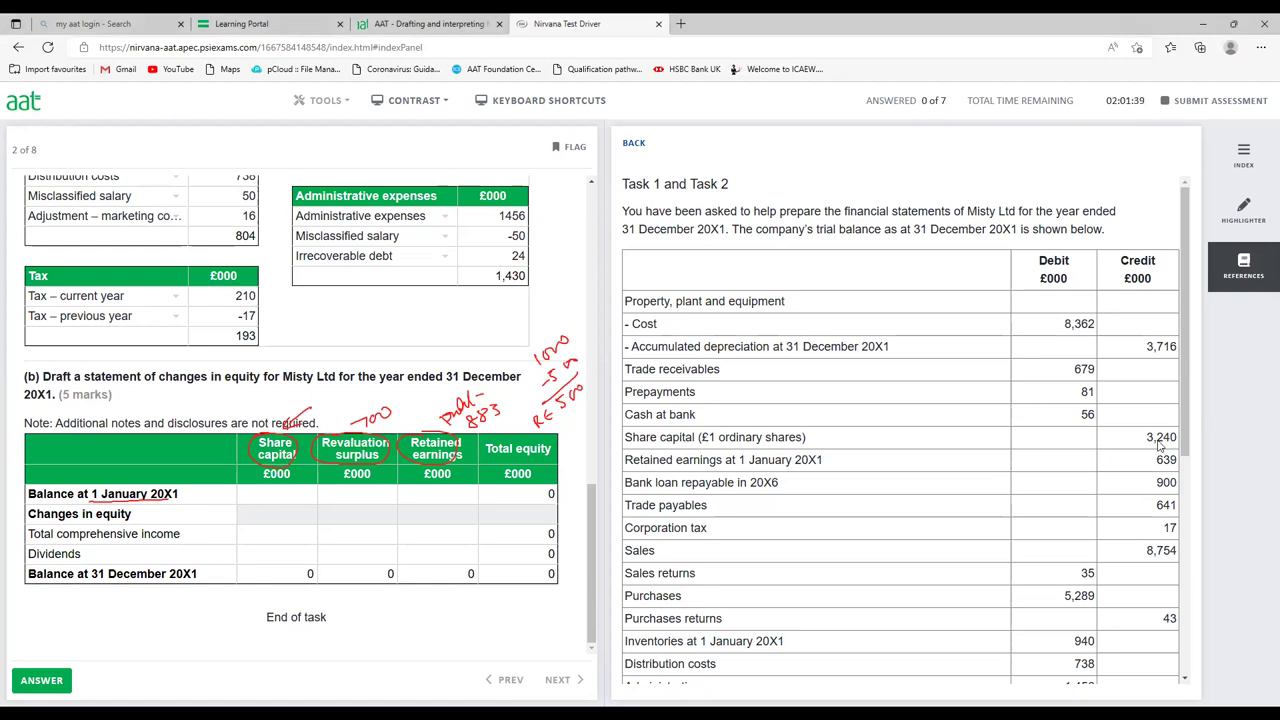
Enter the balances at 1 January 20X1 in the statement of changes in equity: Share capital 3240 and Retained earnings 639.
click(268, 497)
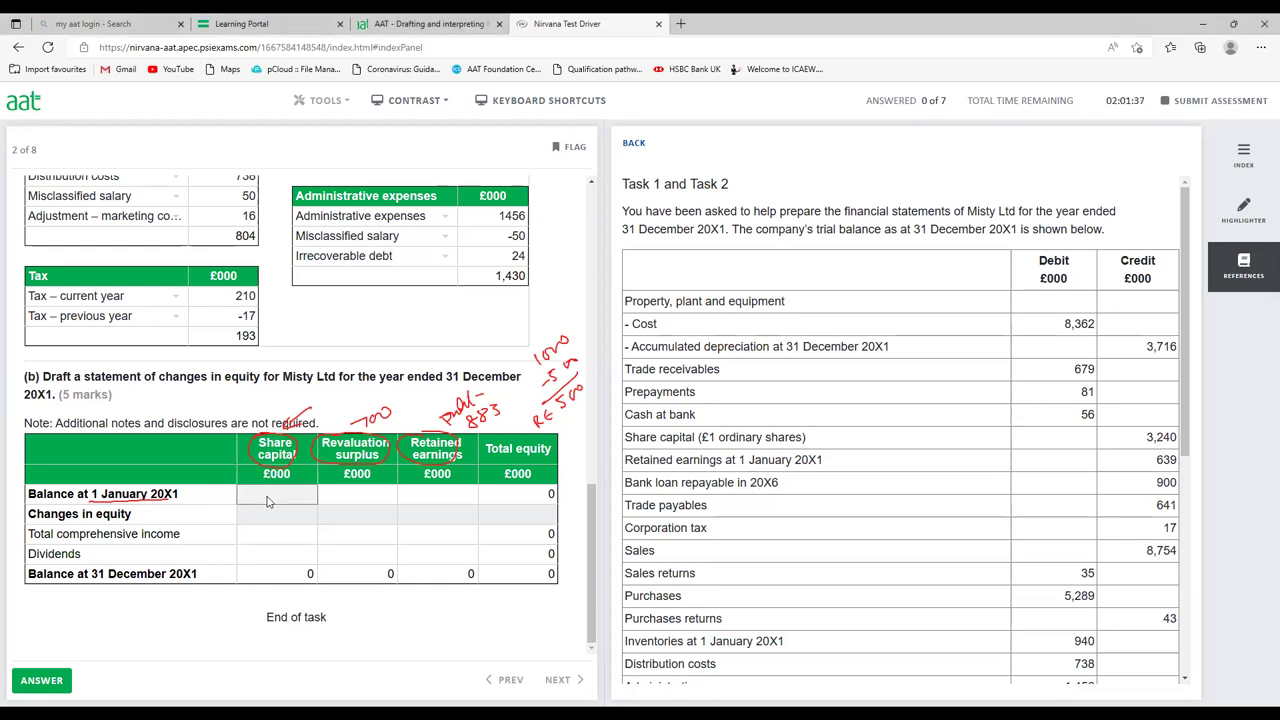
text(3240)
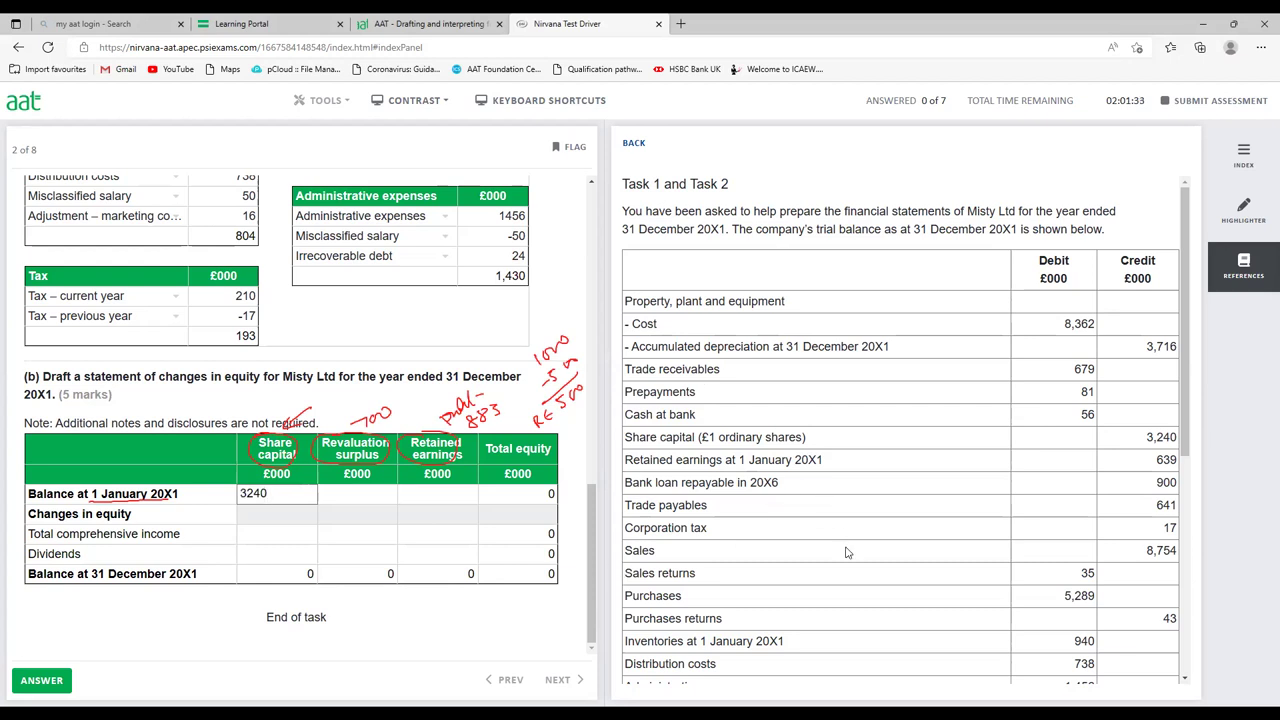
click(442, 494)
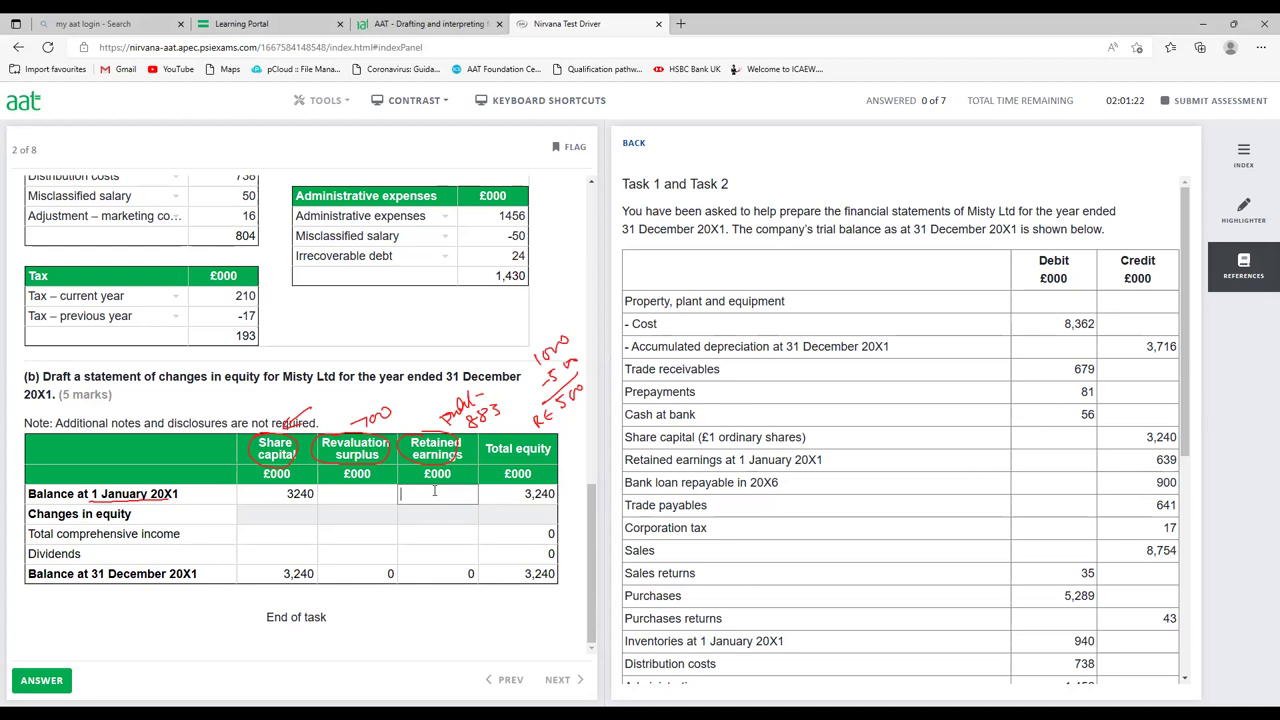
text(639)
click(546, 525)
drag(534, 502, 526, 496)
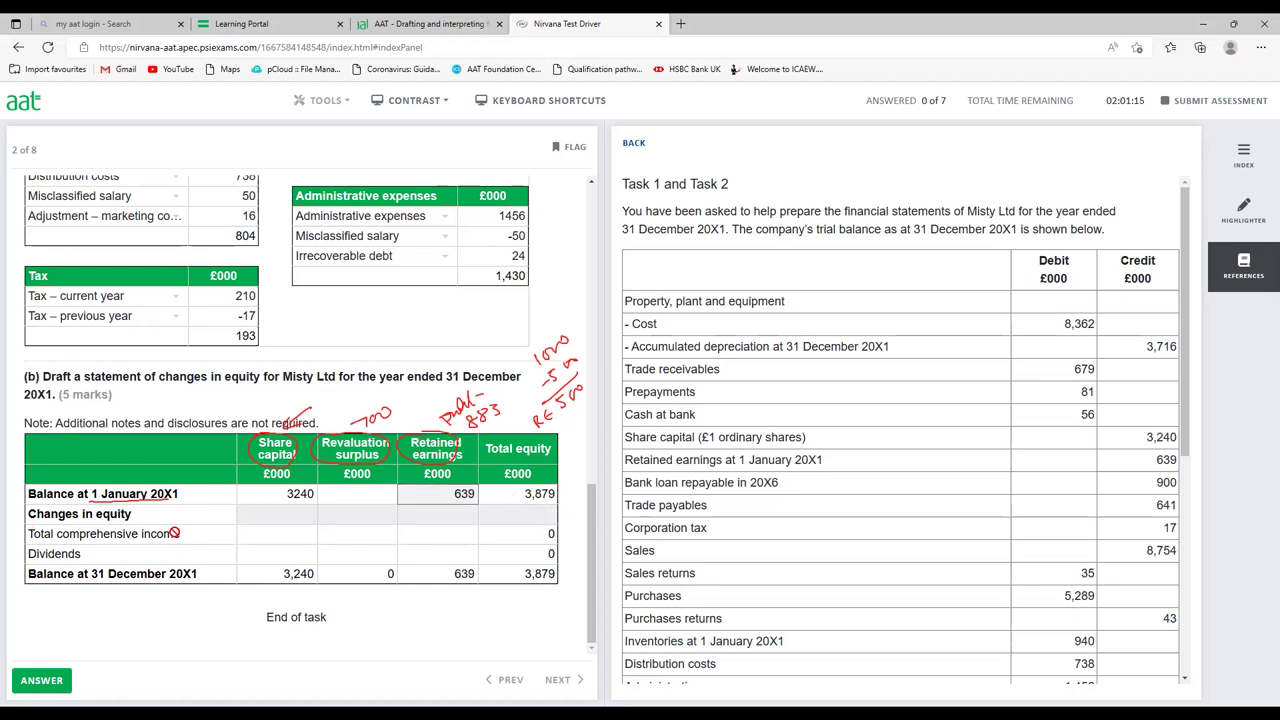
Enter Total comprehensive income of 700 under Revaluation surplus and 883 under Retained earnings.
click(280, 539)
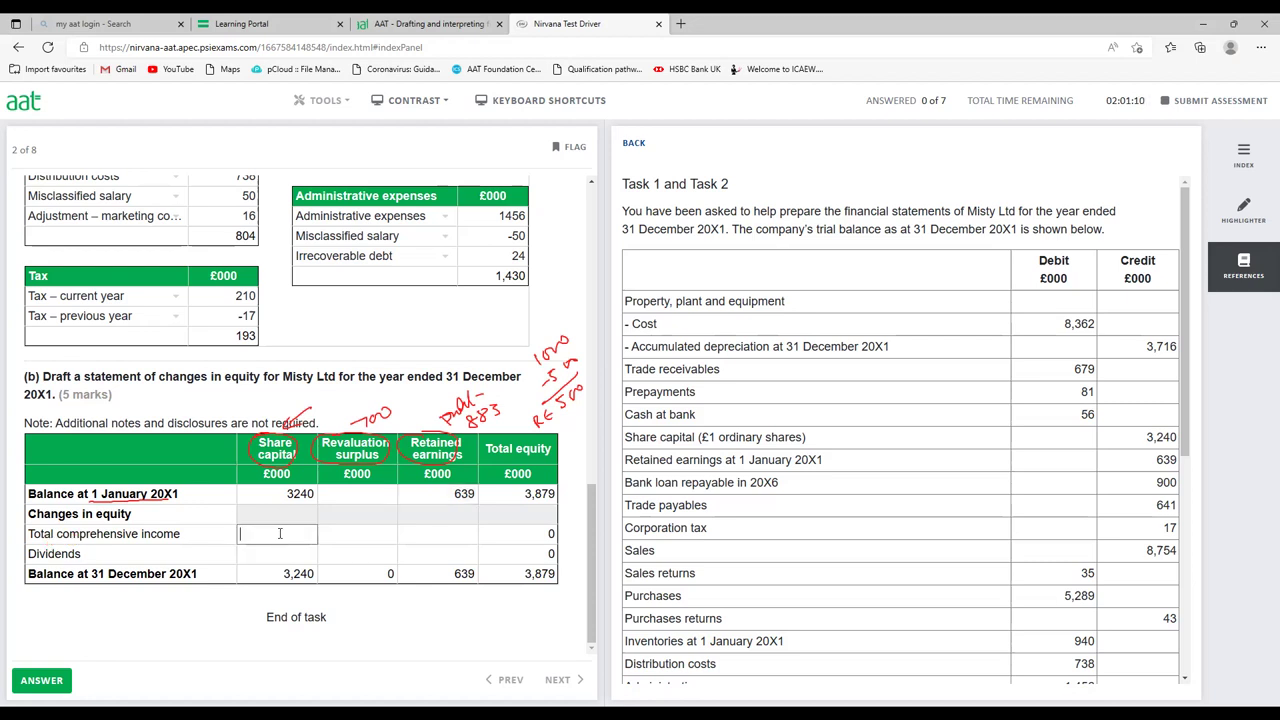
click(358, 537)
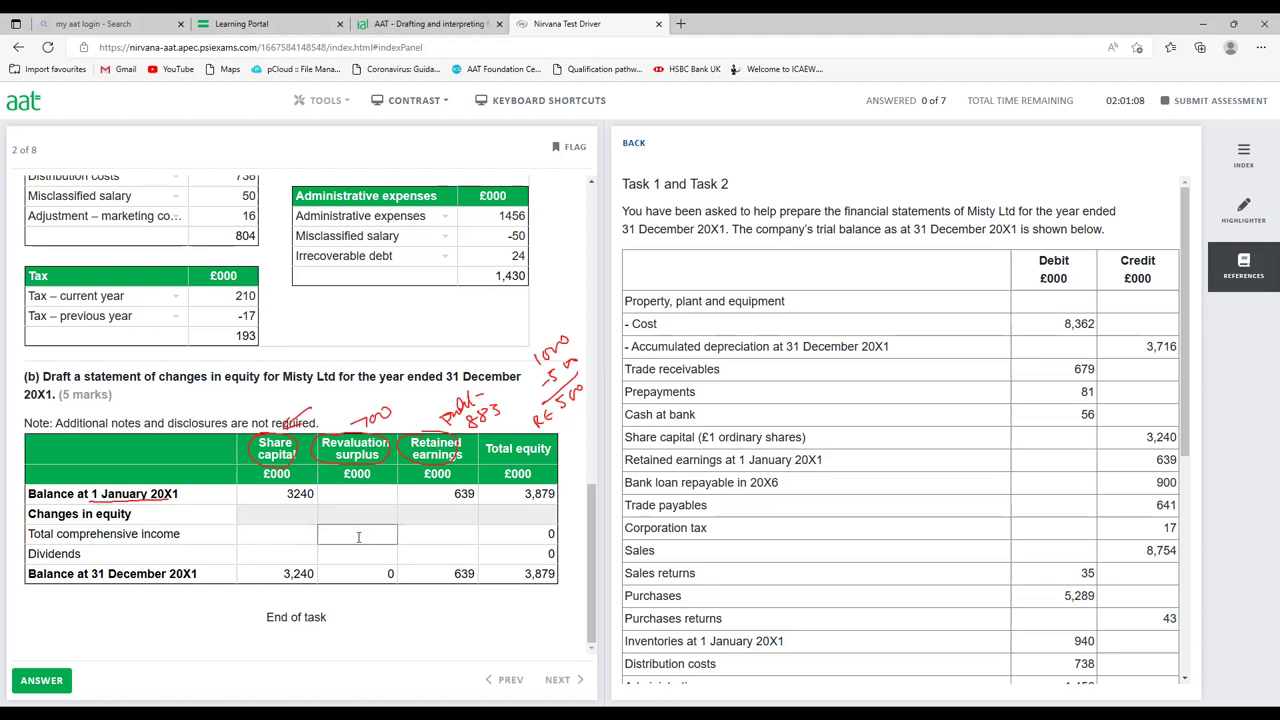
text(700)
click(425, 650)
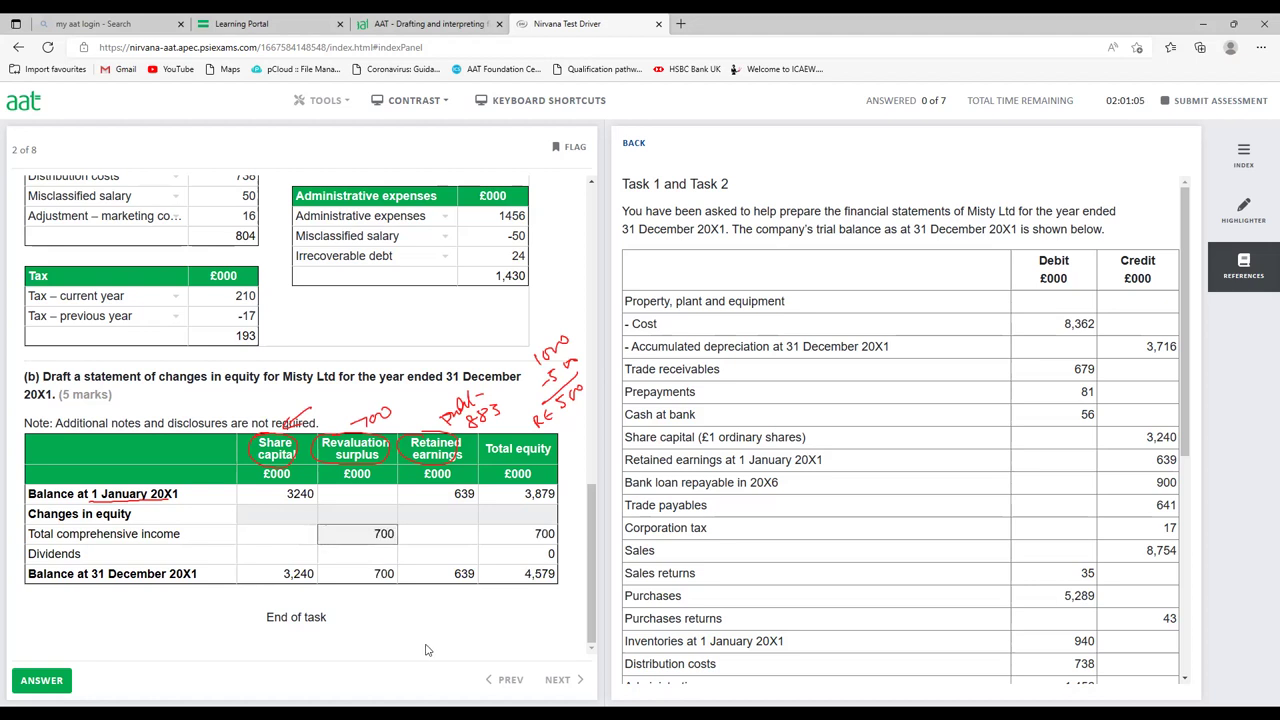
click(449, 539)
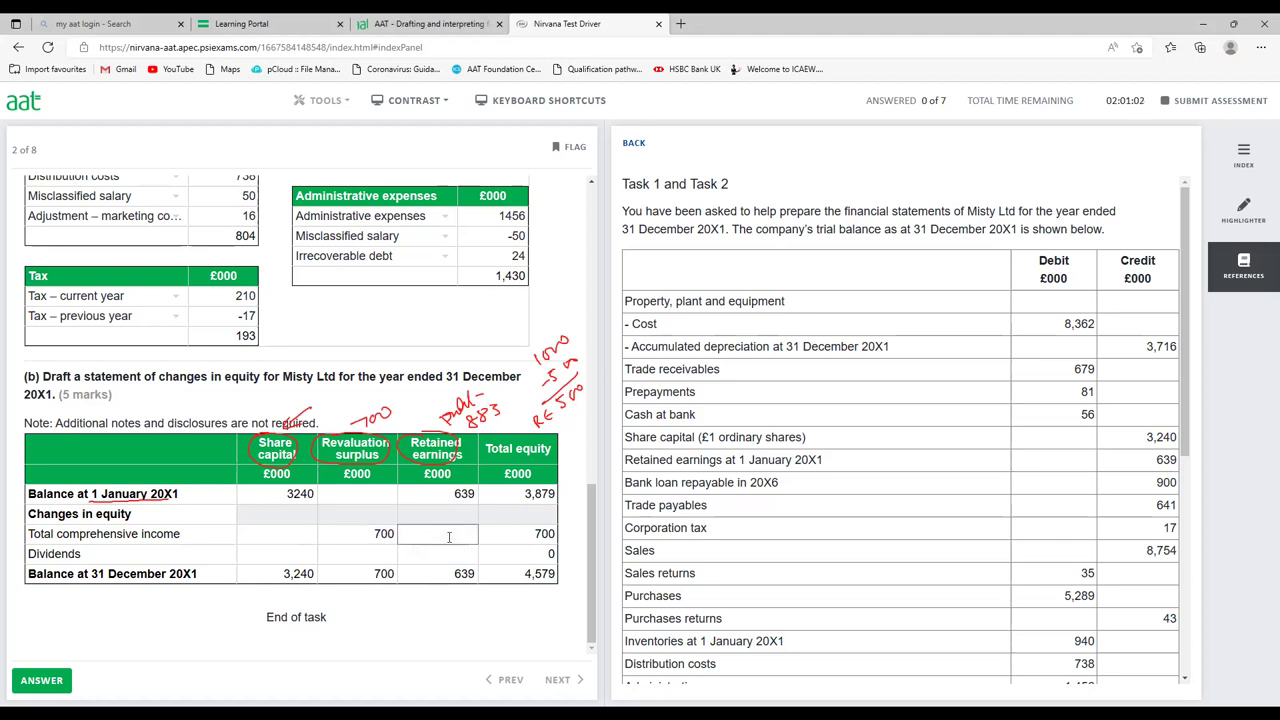
text(883)
click(447, 631)
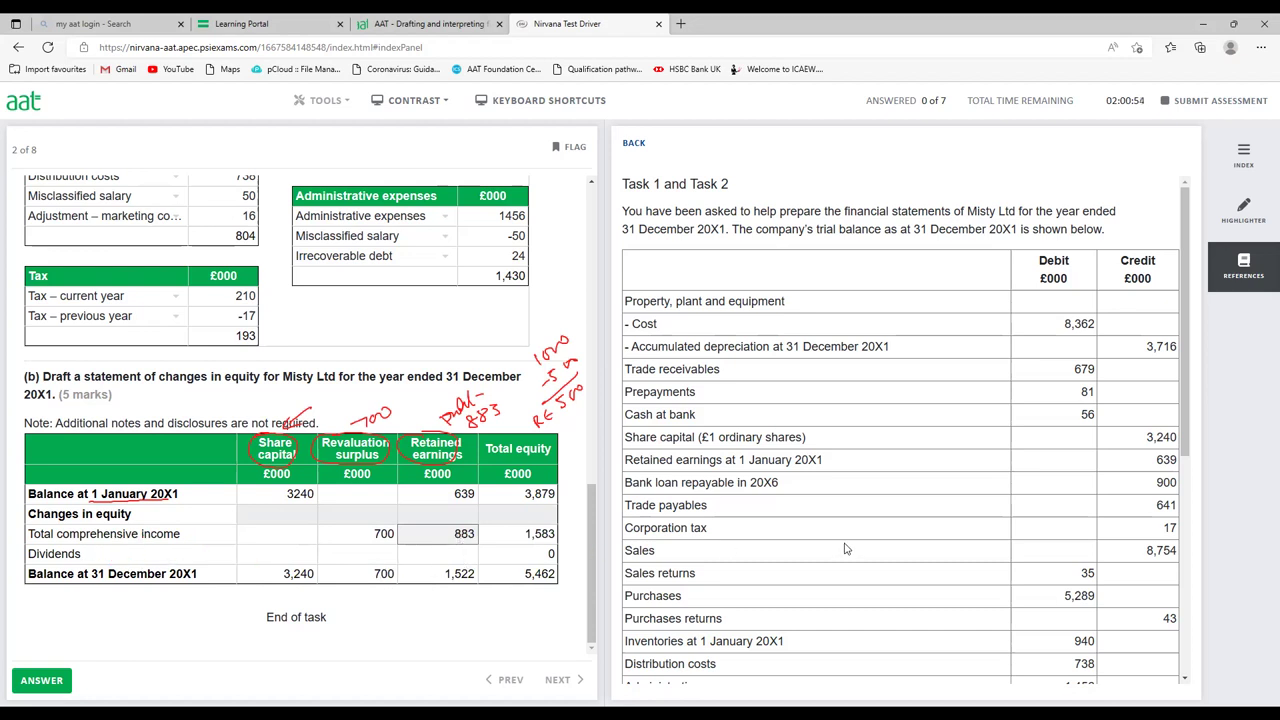
Enter the dividends paid of -250 under Retained earnings in the statement of changes in equity.
scroll(845, 549, down, 3)
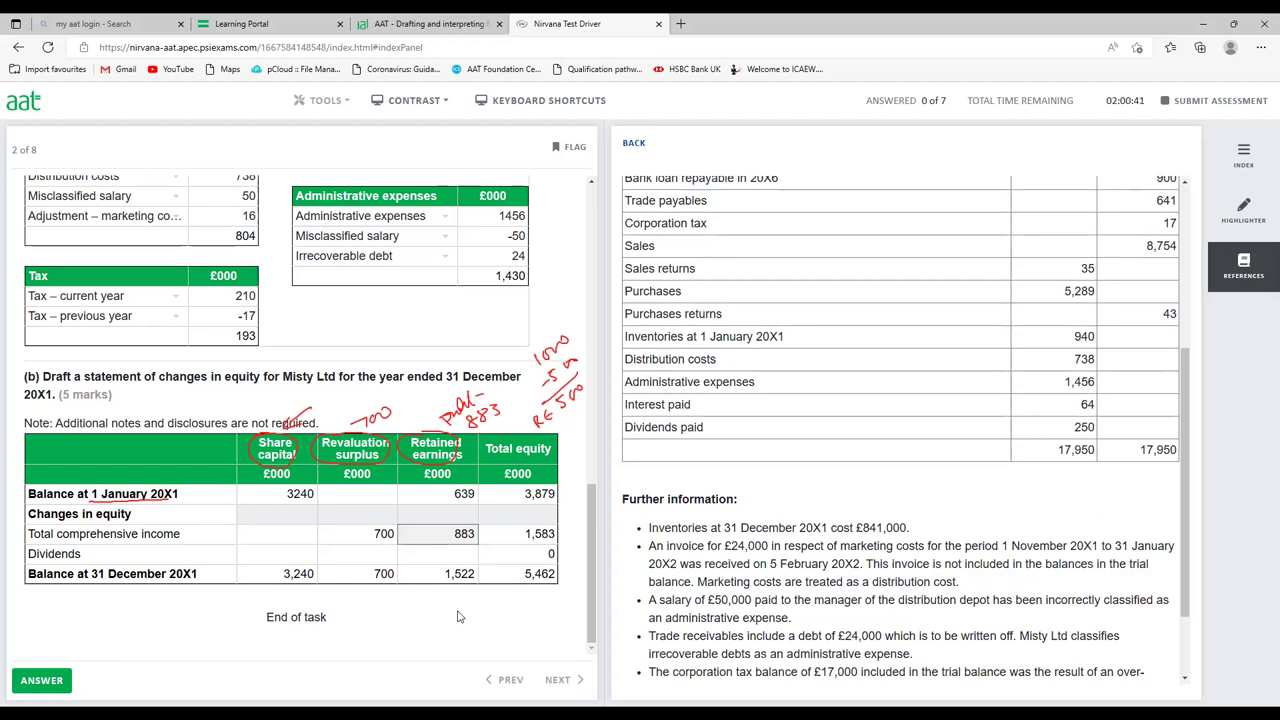
click(436, 553)
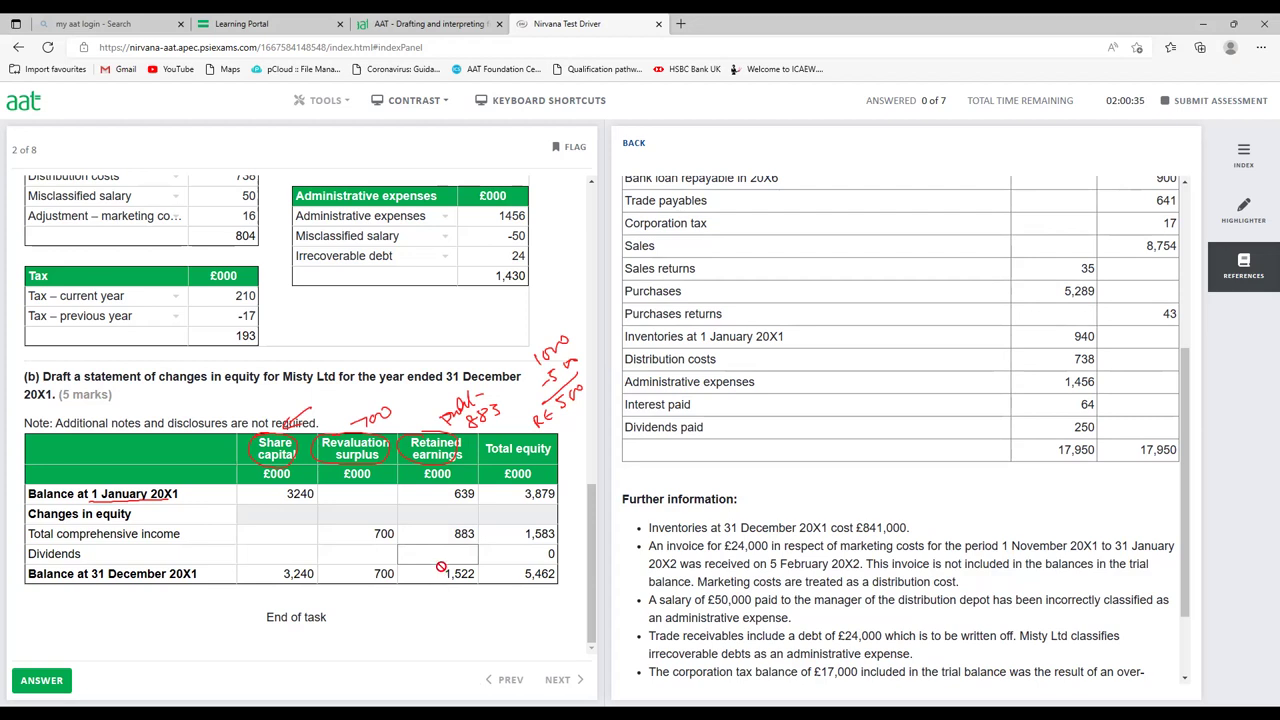
text(-250)
click(407, 626)
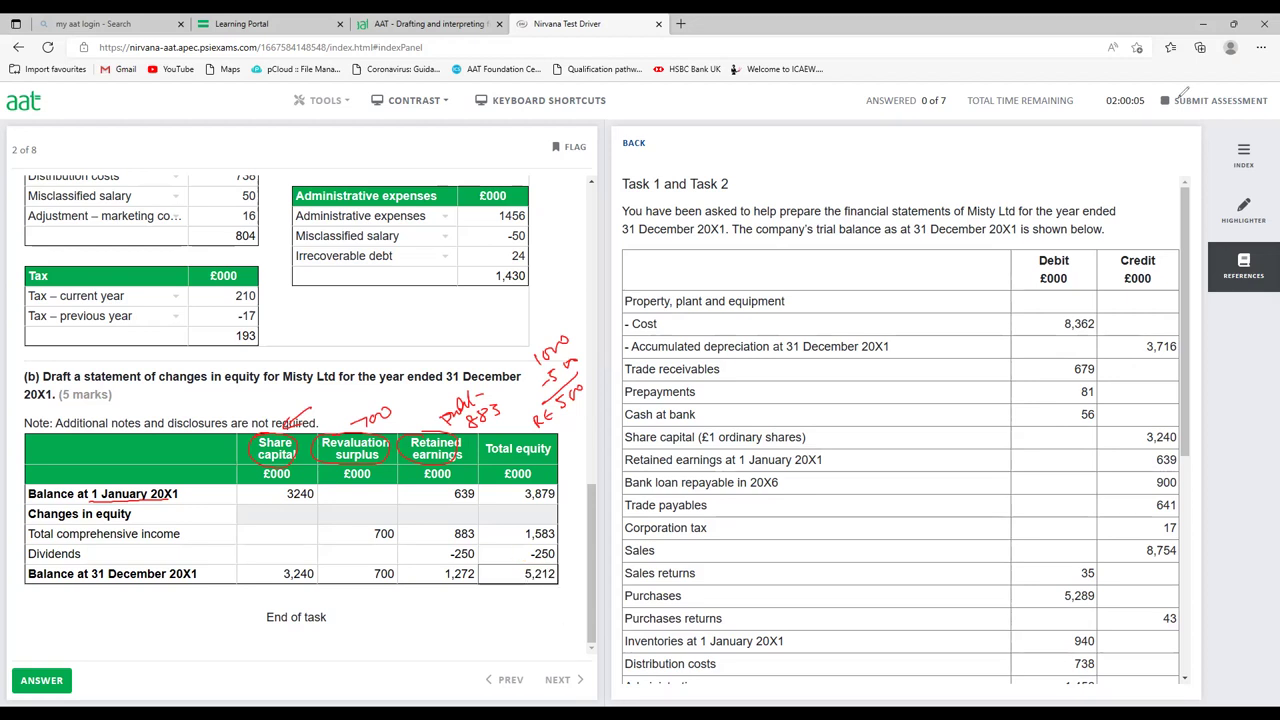
Clear the handwritten annotations and submit the Task 1 answer to move on to Task 2.
key(Escape)
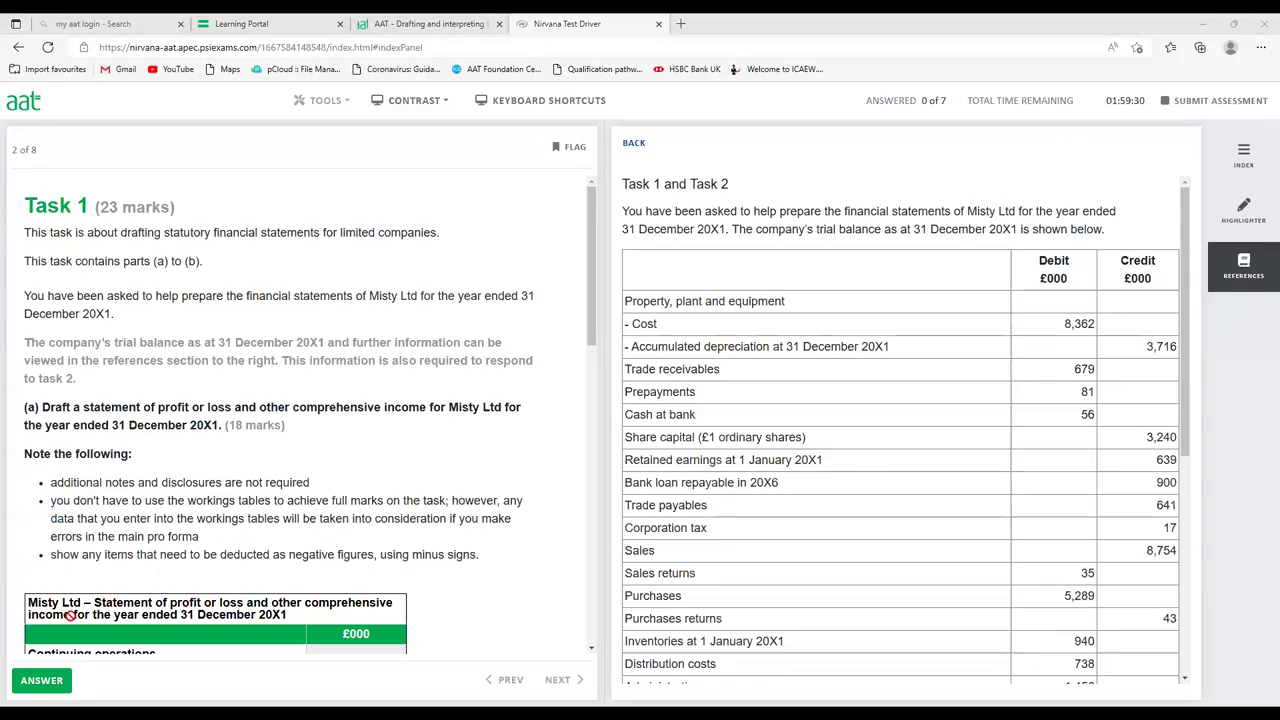
click(41, 682)
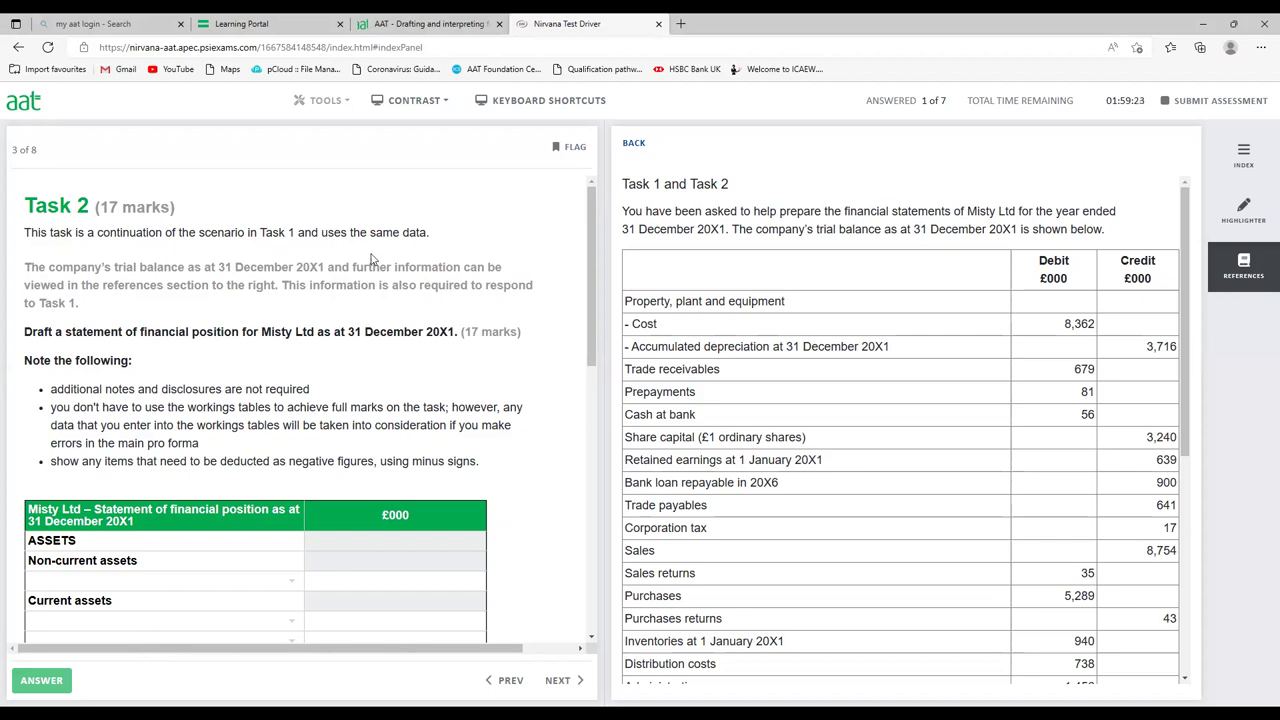
Review the trial balance and widen the task pane so the Task 2 workings tables fit fully.
scroll(866, 398, down, 2)
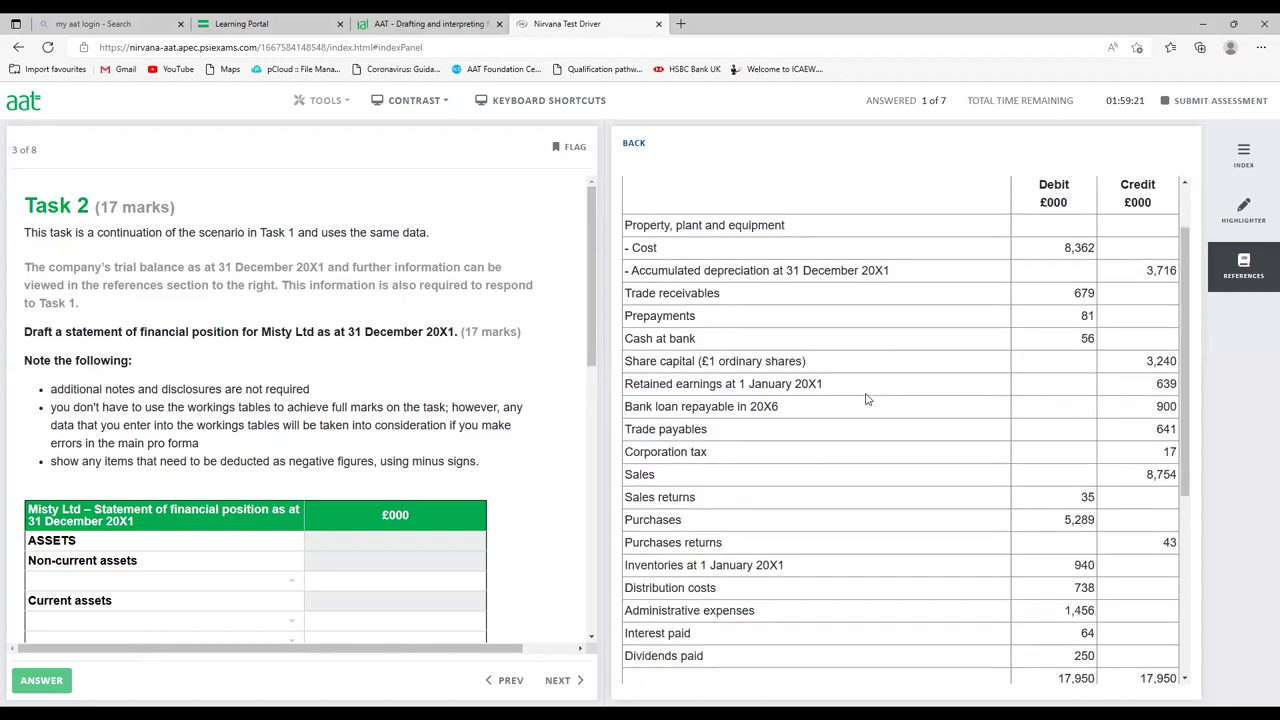
scroll(866, 398, down, 4)
scroll(866, 398, up, 3)
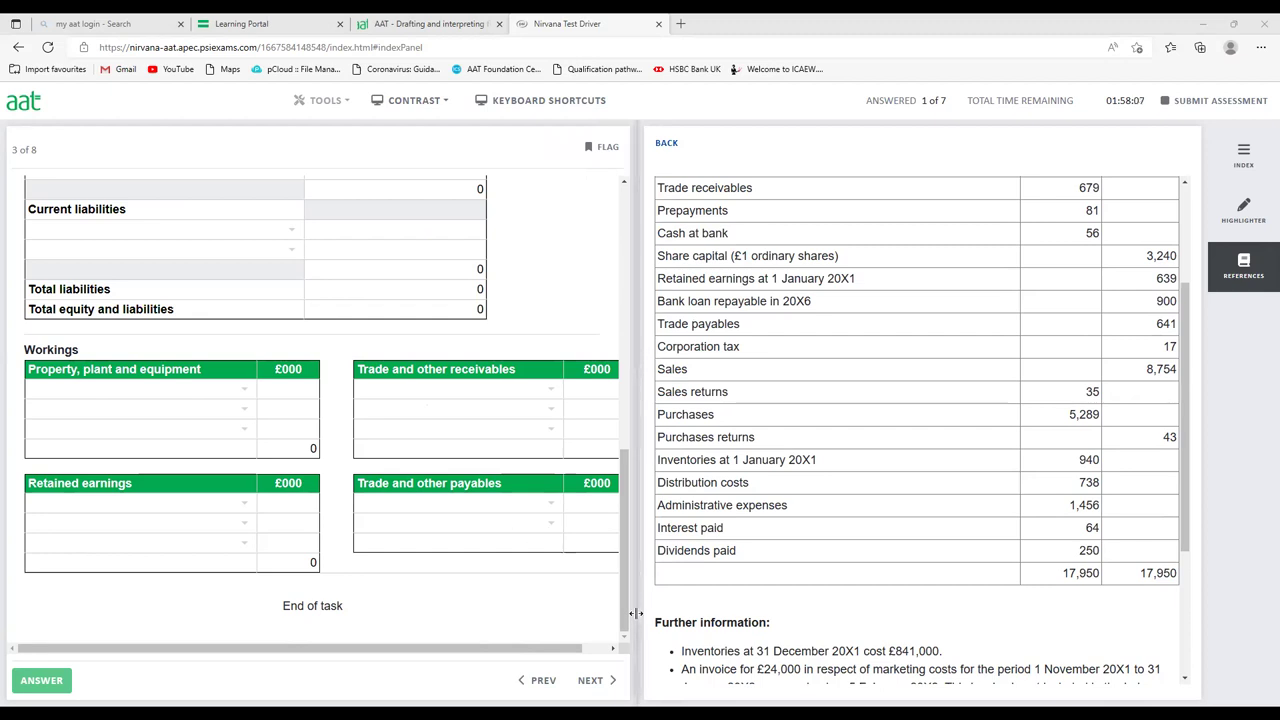
drag(636, 613, 676, 615)
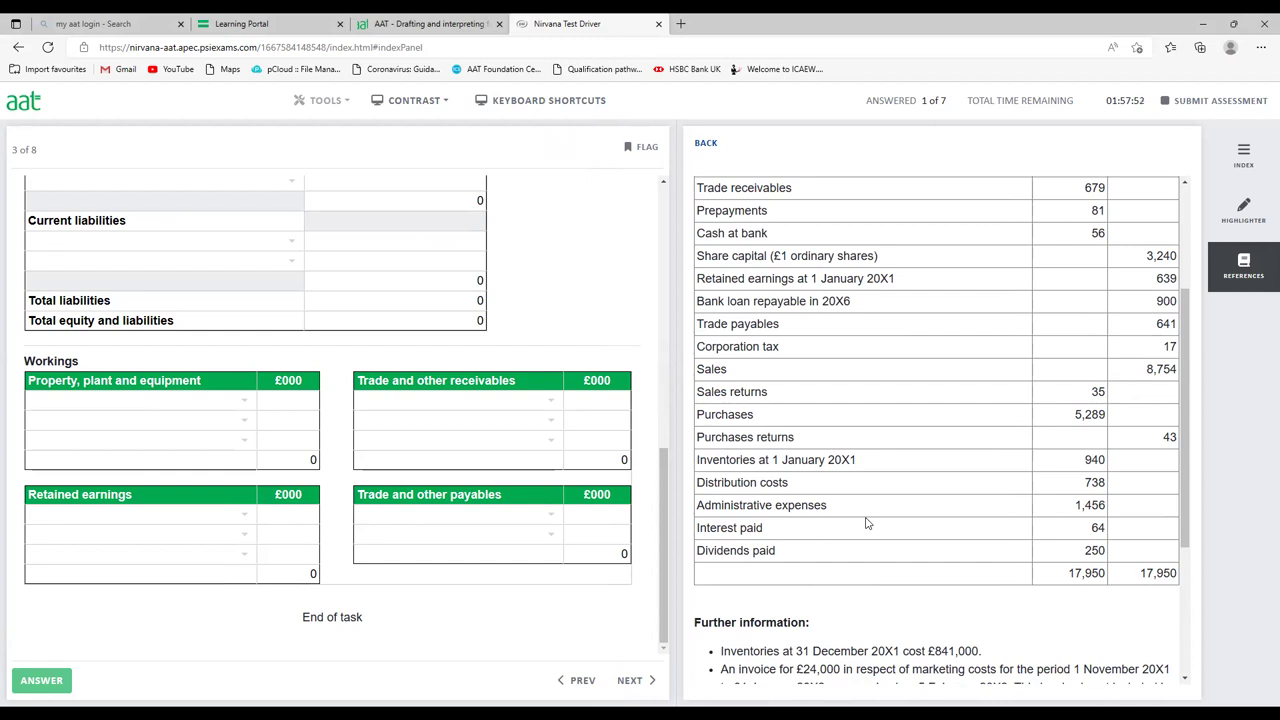
Enter Property, plant and equipment - cost of 8362 as the first line of the property, plant and equipment working.
click(238, 402)
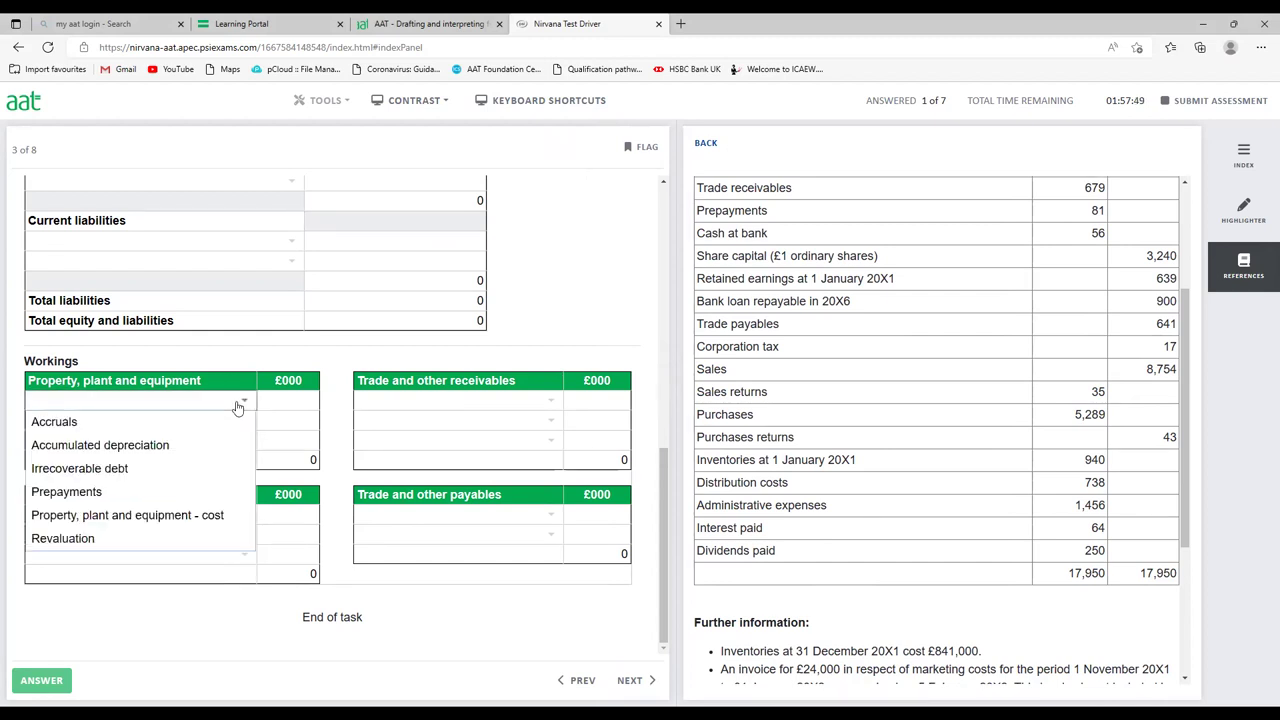
click(178, 515)
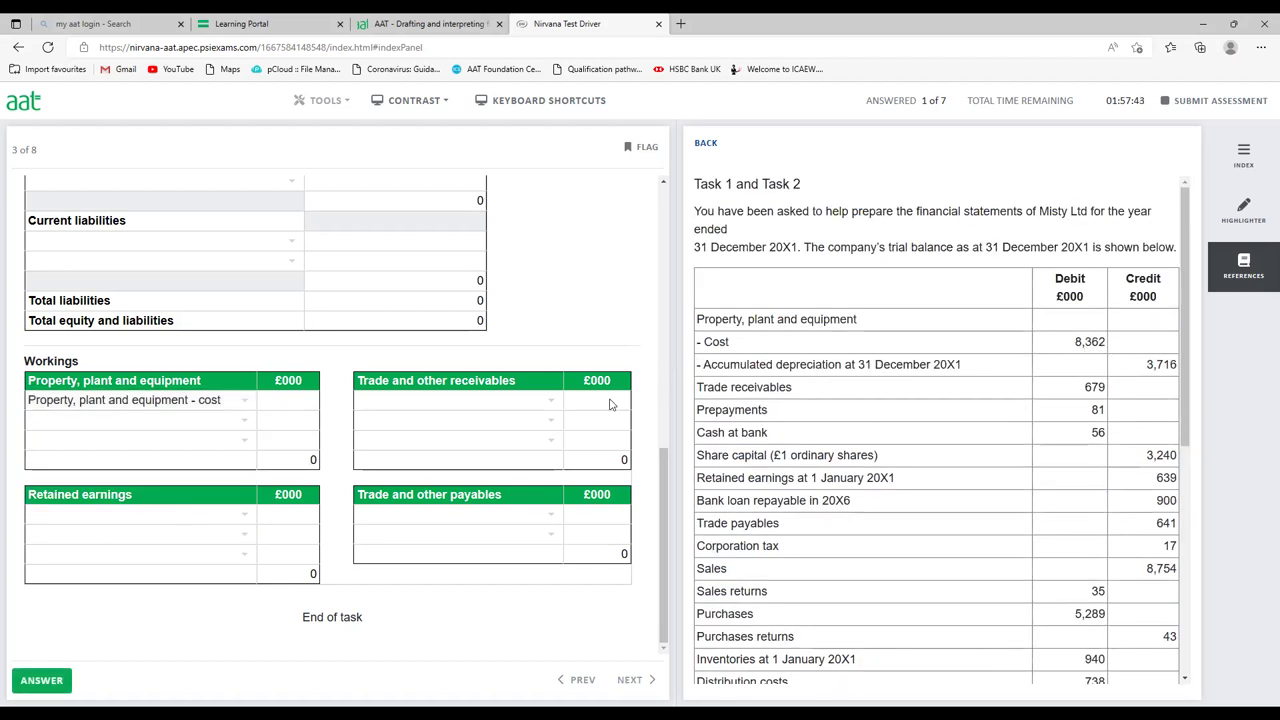
click(306, 401)
text(8362)
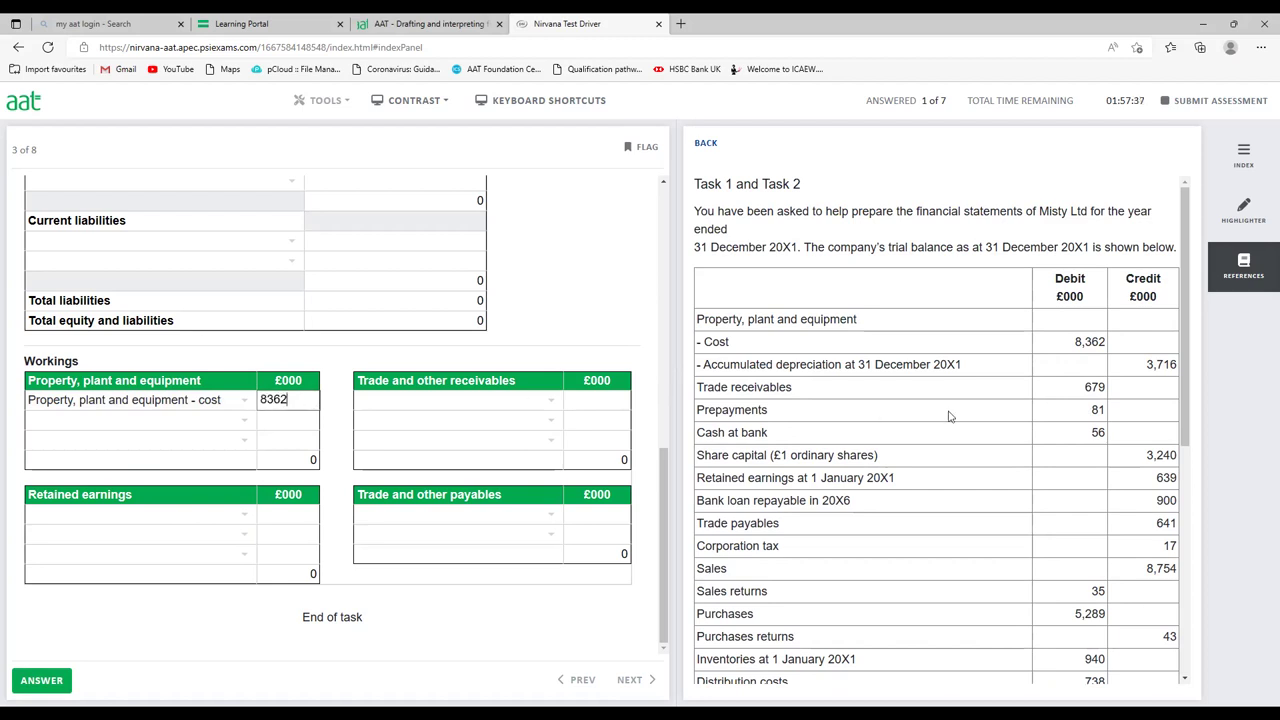
click(1160, 388)
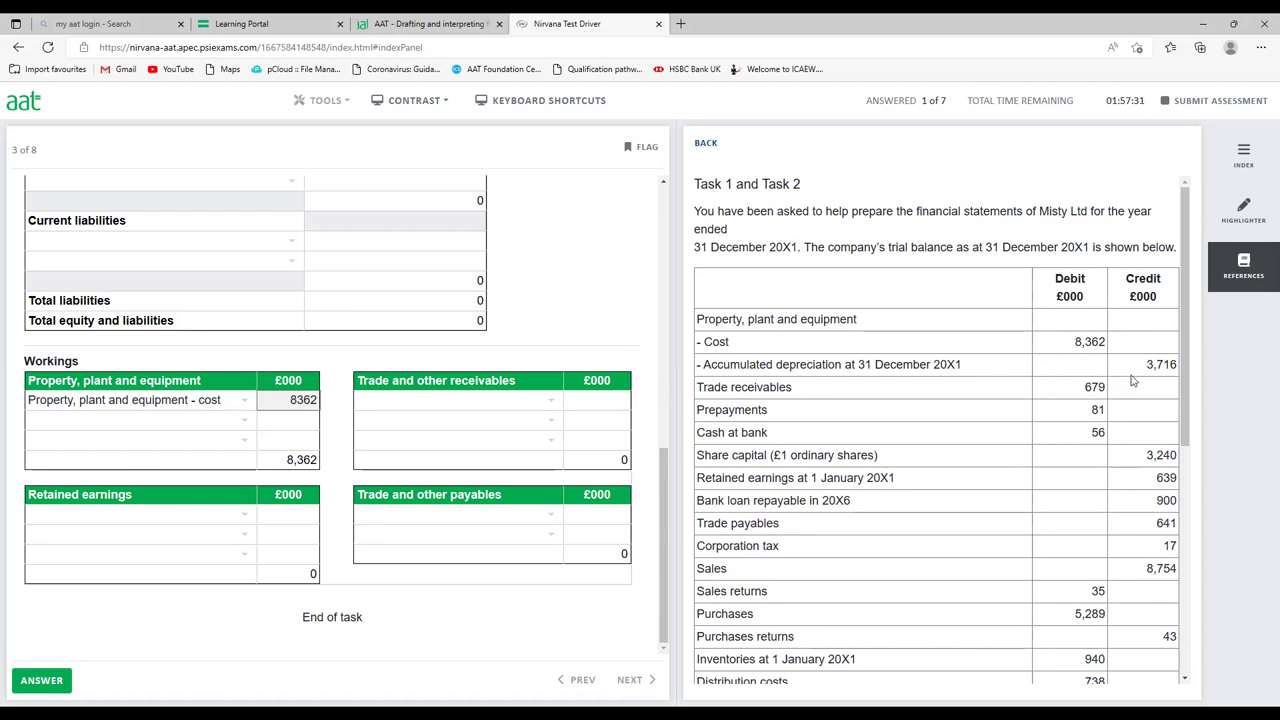
Add Accumulated depreciation of -3716 to the property, plant and equipment working.
click(232, 424)
click(156, 471)
click(290, 422)
text(-3716)
key(Tab)
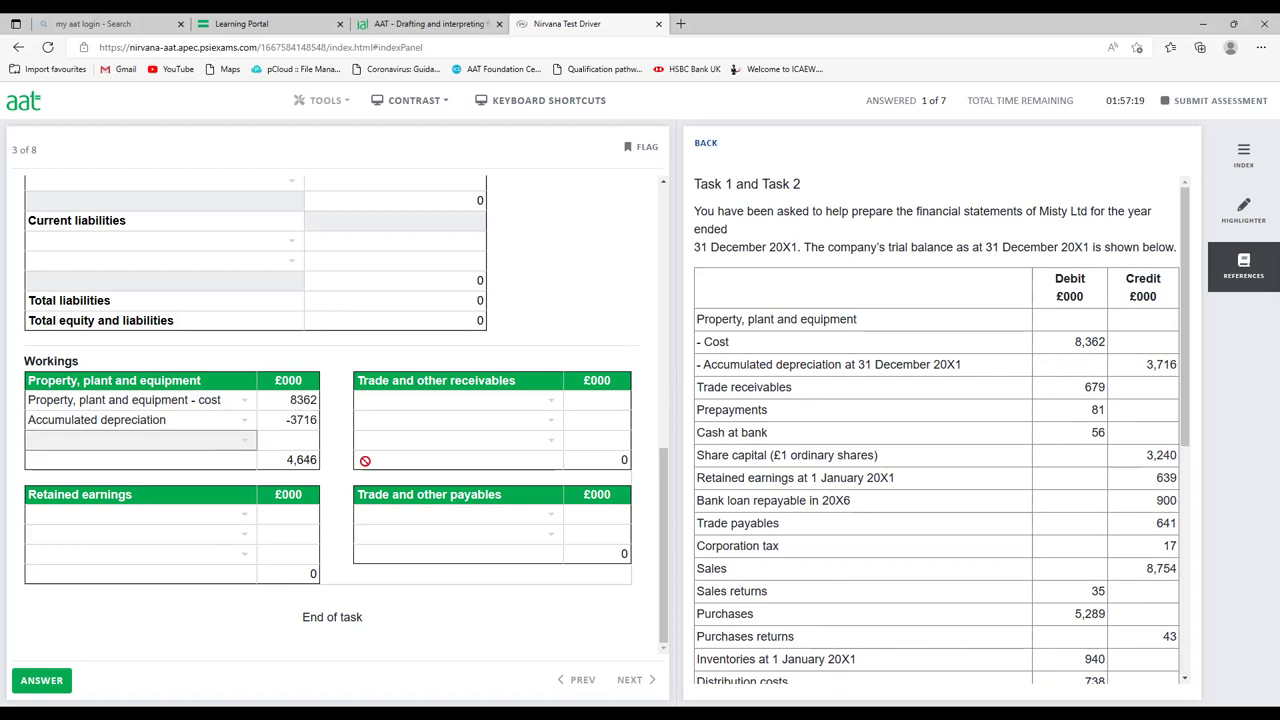
Add Revaluation of 700 as the third line of the property, plant and equipment working.
click(246, 441)
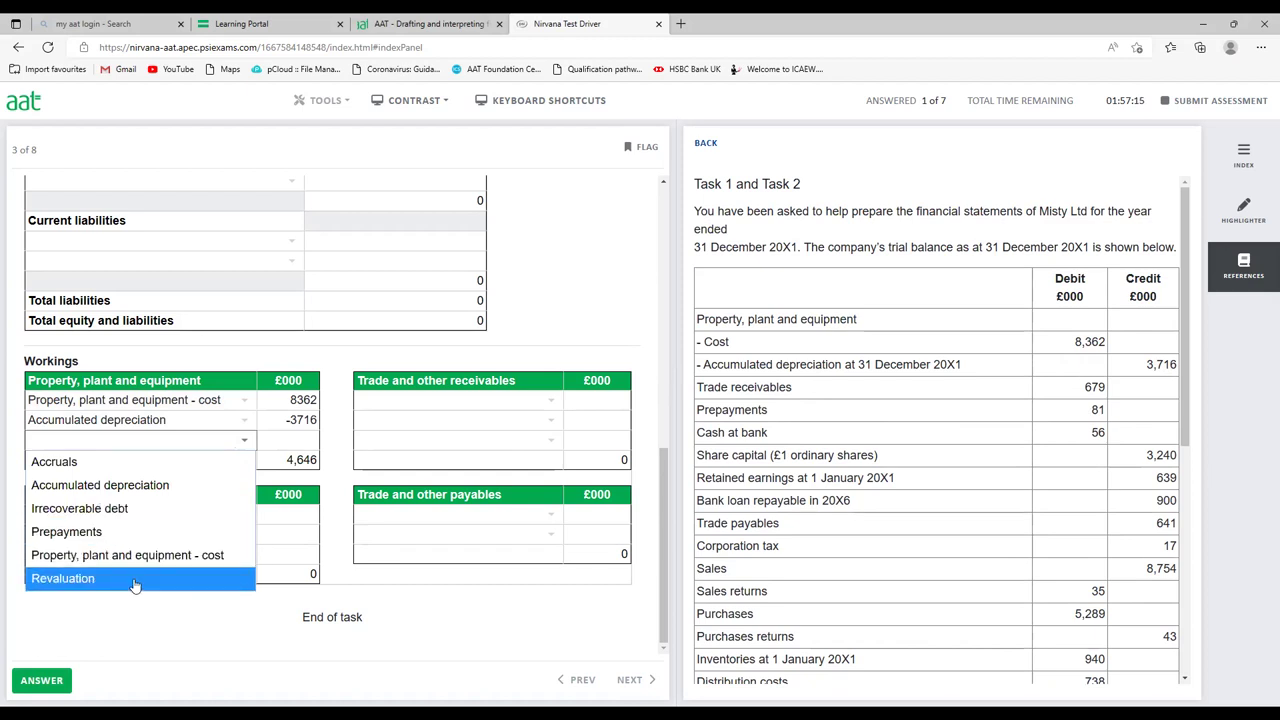
click(135, 579)
click(287, 448)
click(287, 446)
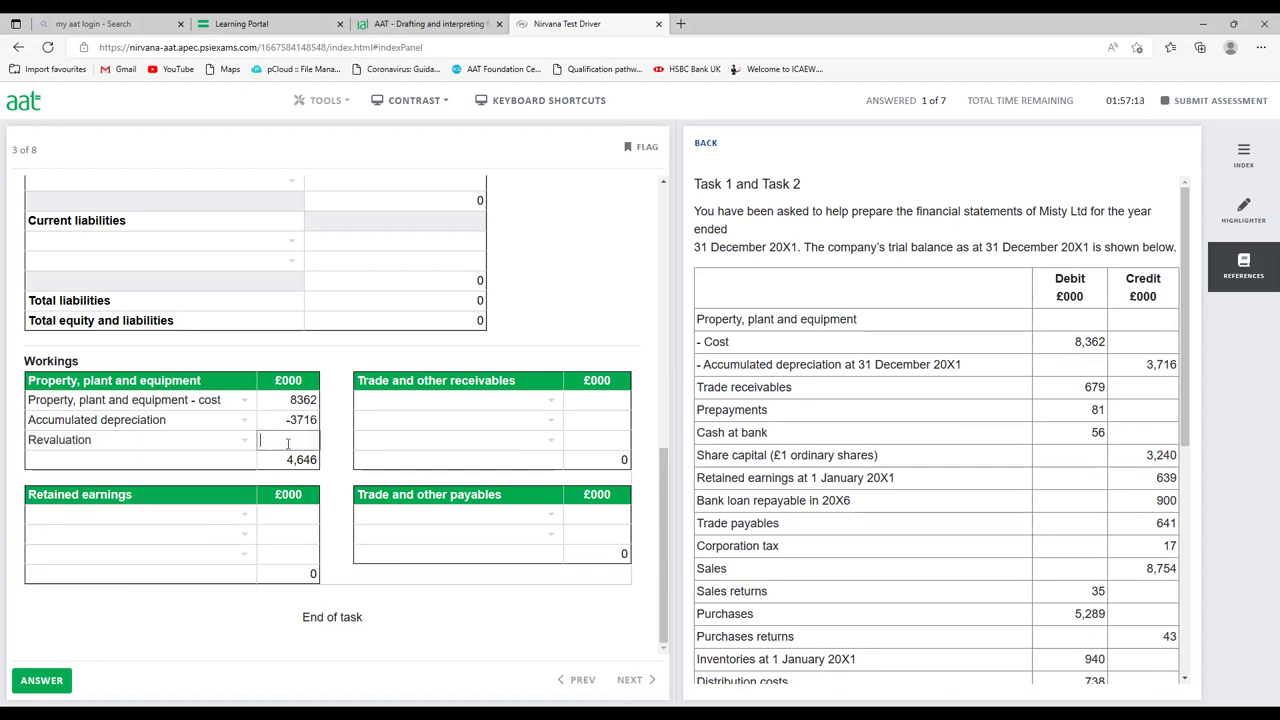
text(700)
key(Return)
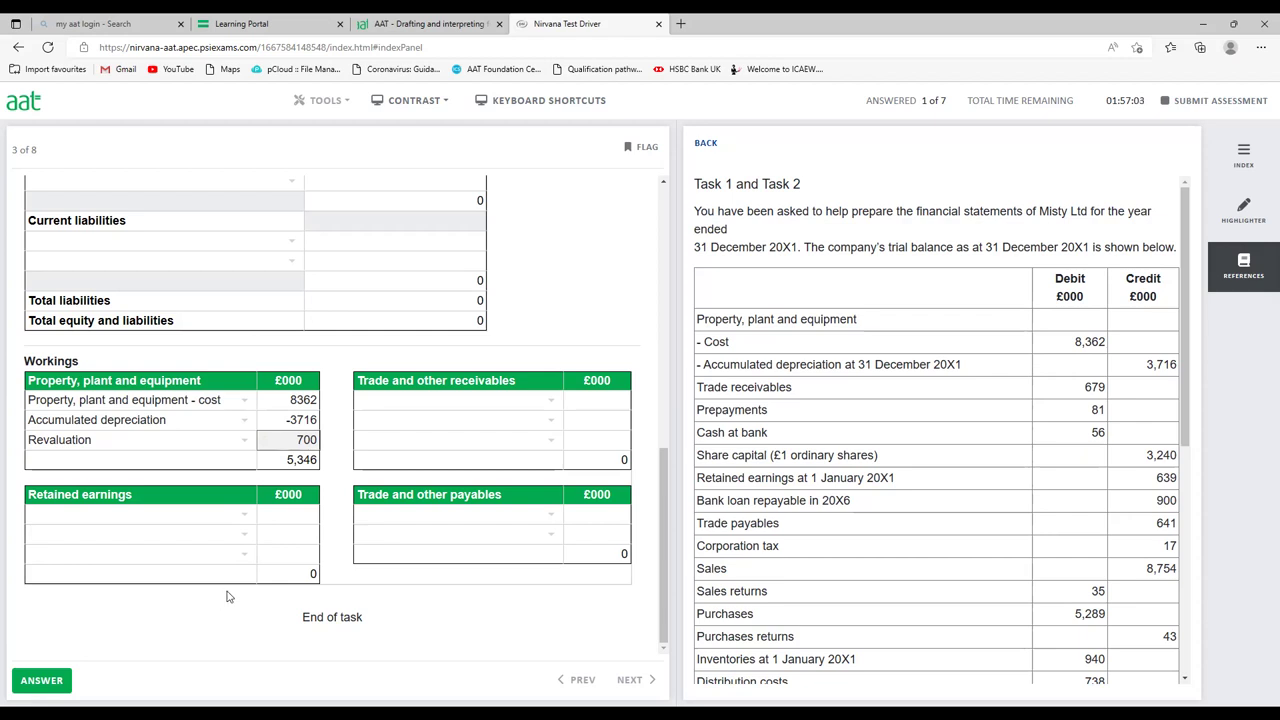
Enter Retained earnings at 1 January 20X1 of 639 as the first line of the retained earnings working.
click(244, 517)
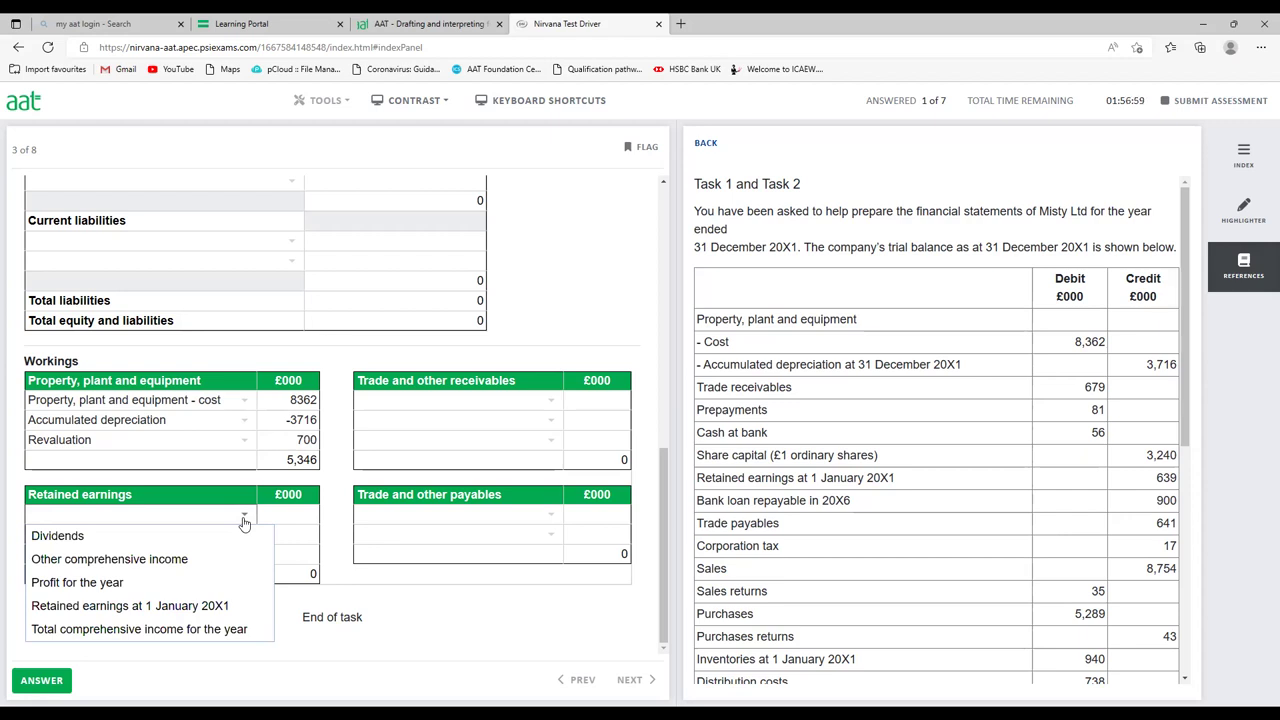
click(207, 606)
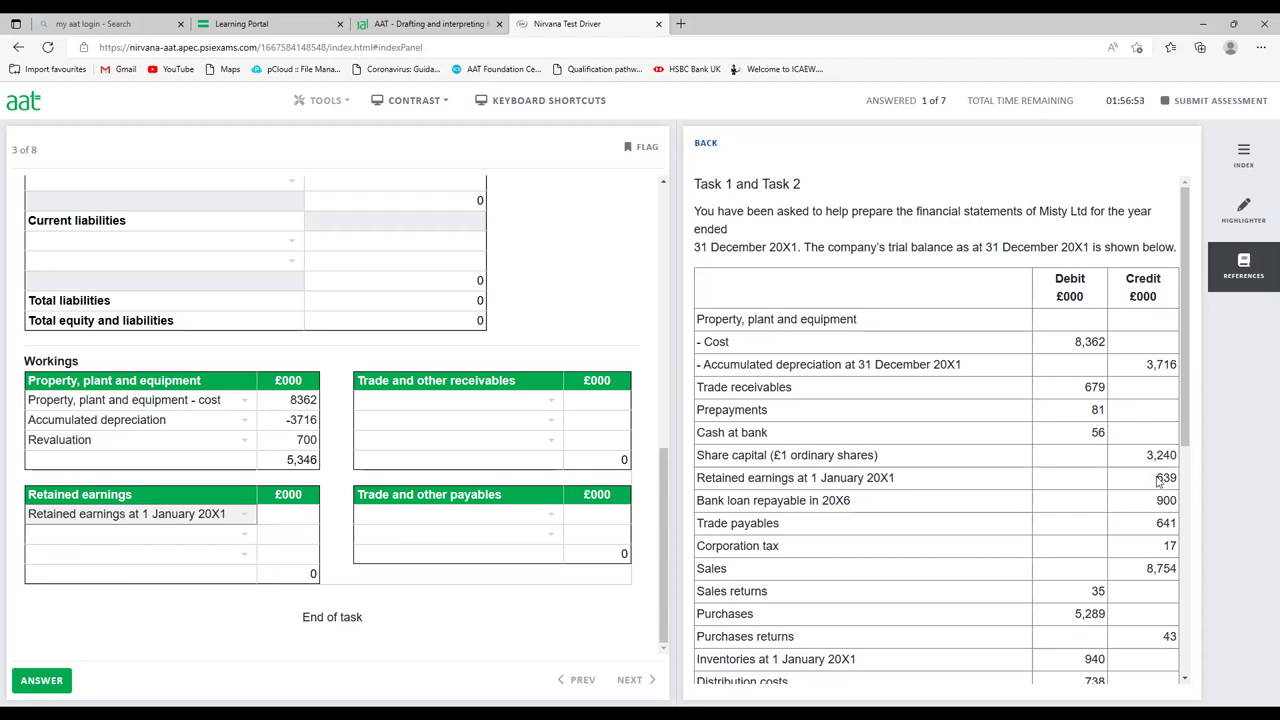
click(305, 514)
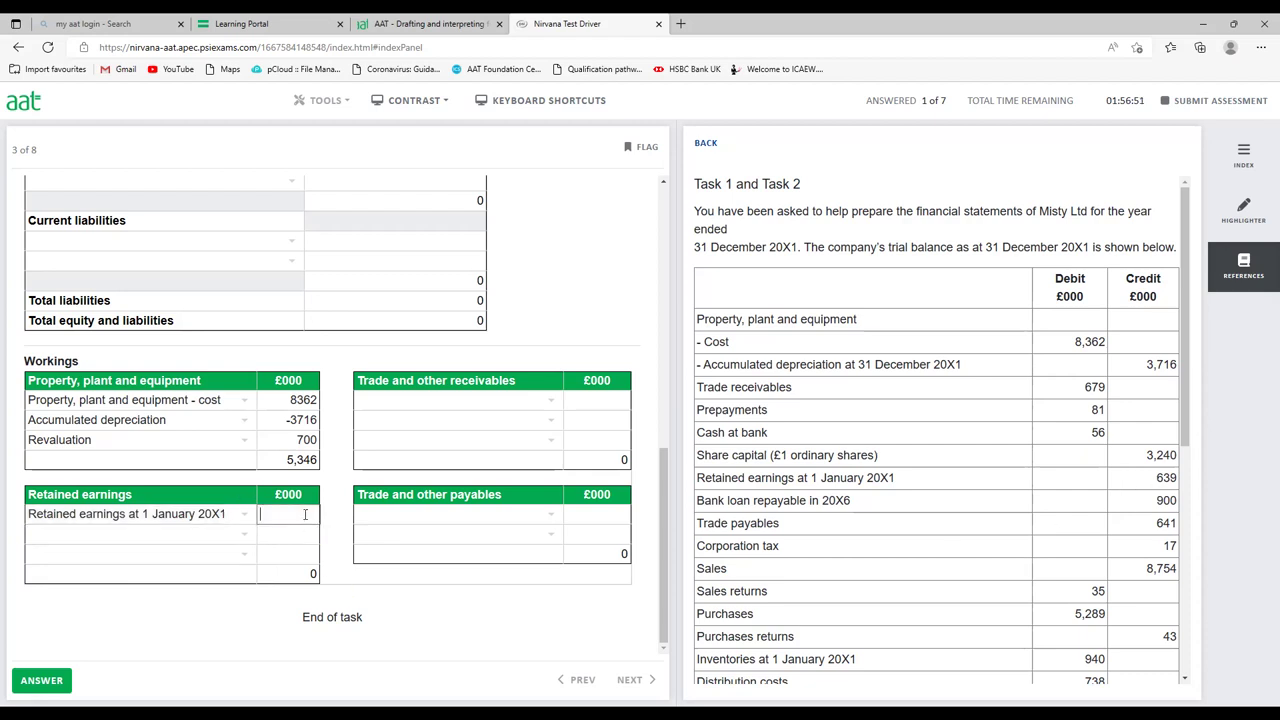
text(639)
click(177, 632)
Add Profit for the year of 883 to the retained earnings working.
click(245, 534)
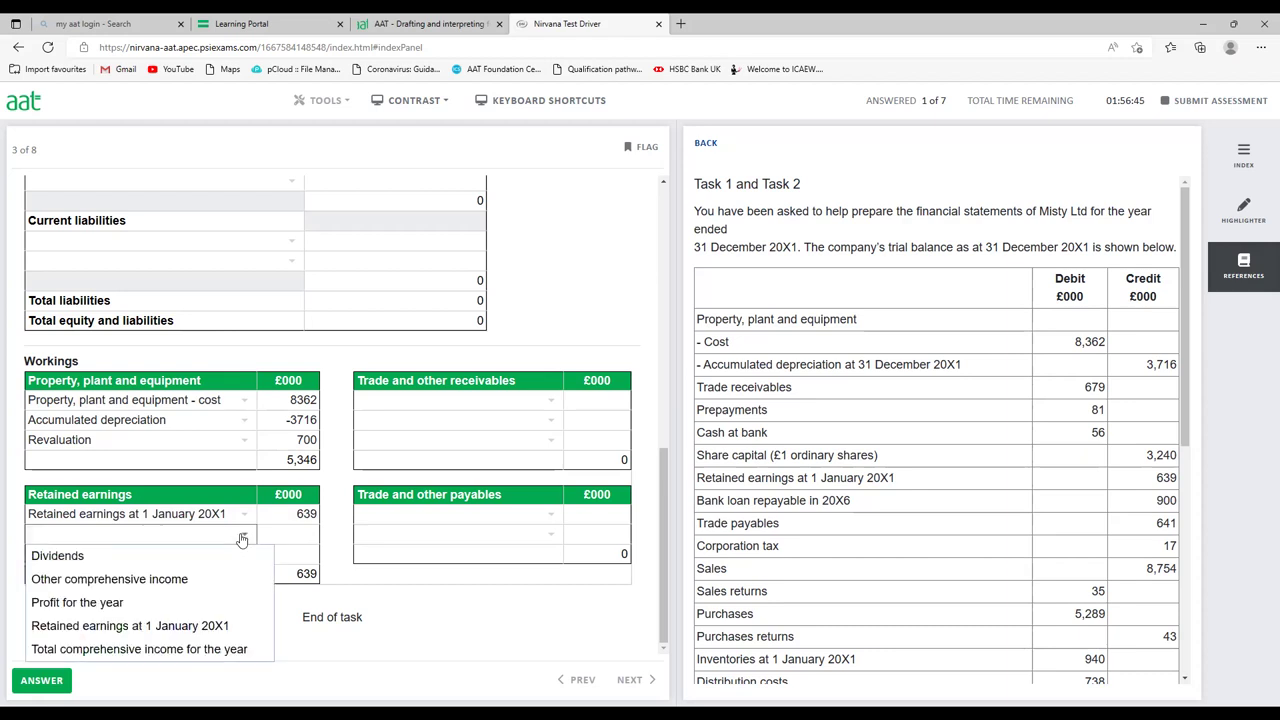
click(165, 600)
click(279, 535)
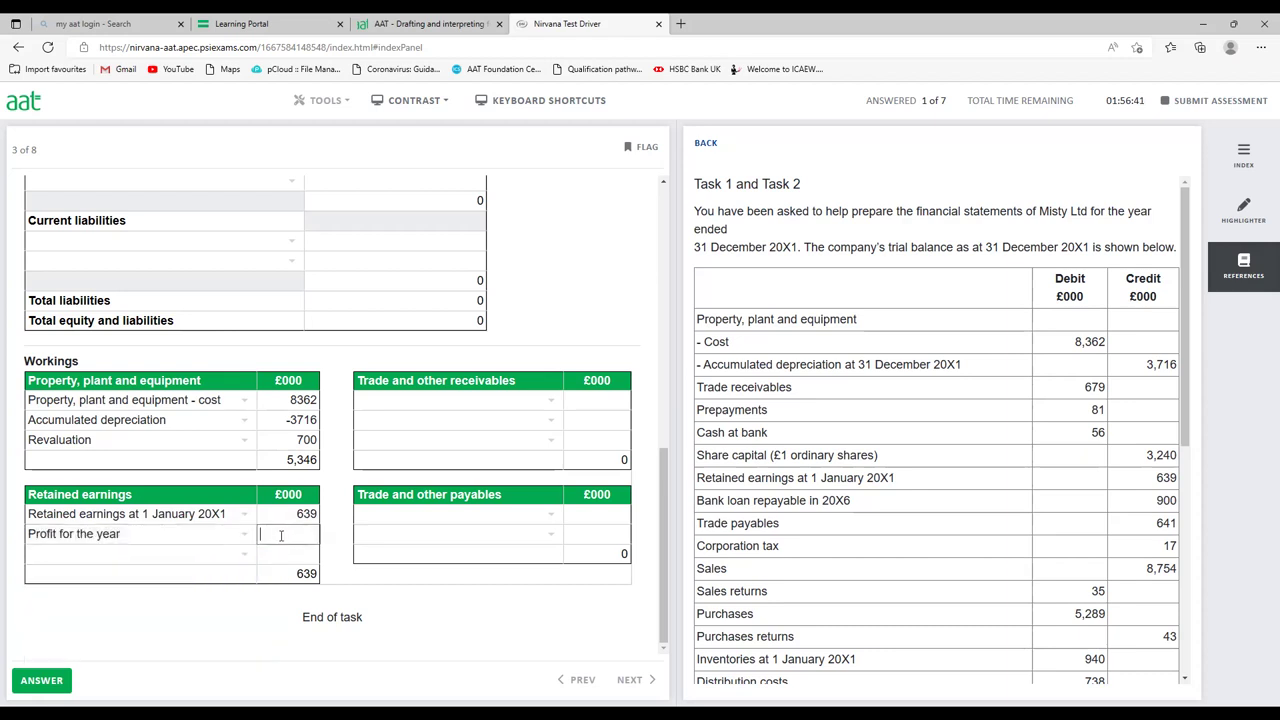
text(883)
click(201, 615)
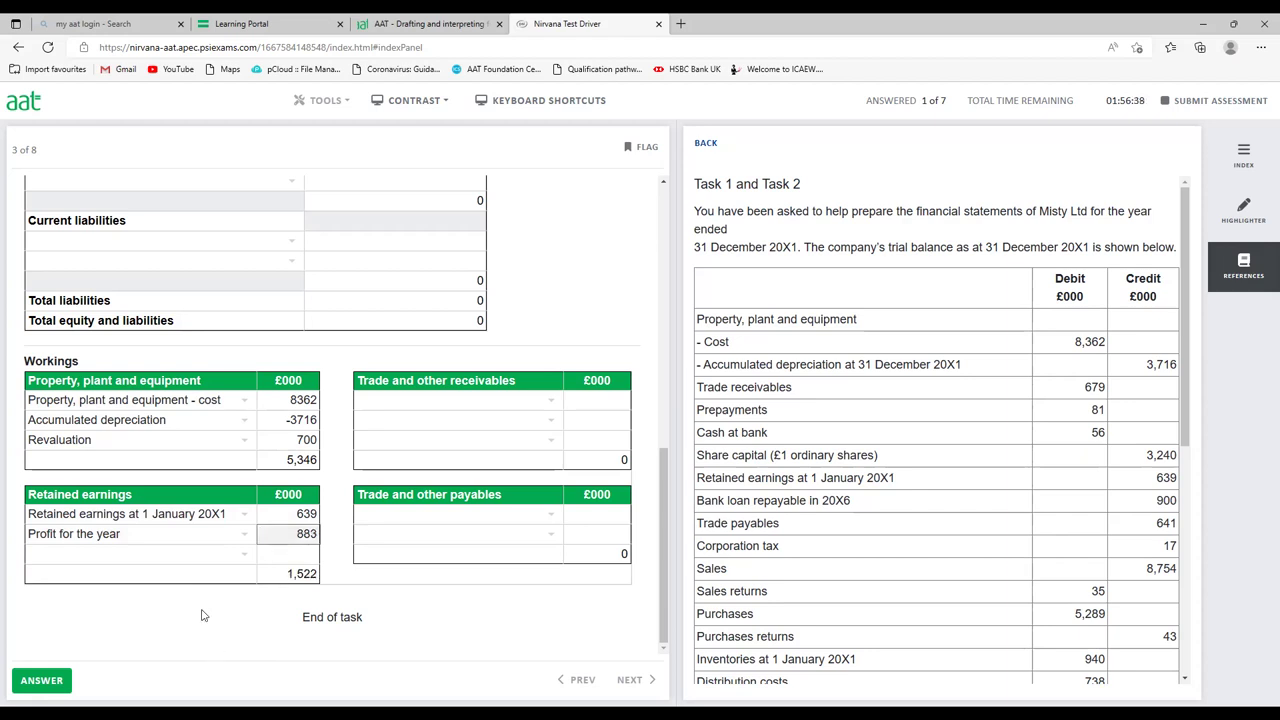
Add Dividends of -250 as the last line of the retained earnings working.
click(235, 560)
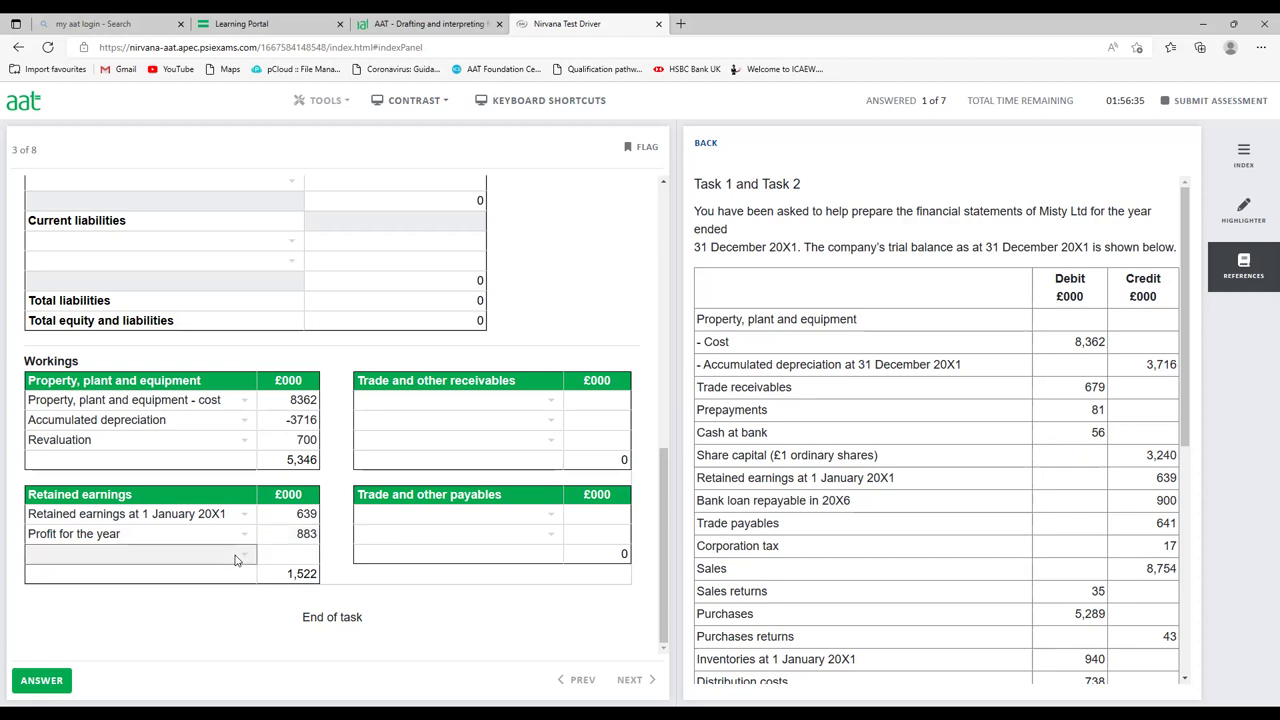
click(235, 560)
click(245, 562)
click(231, 570)
click(272, 557)
text(-250)
key(Return)
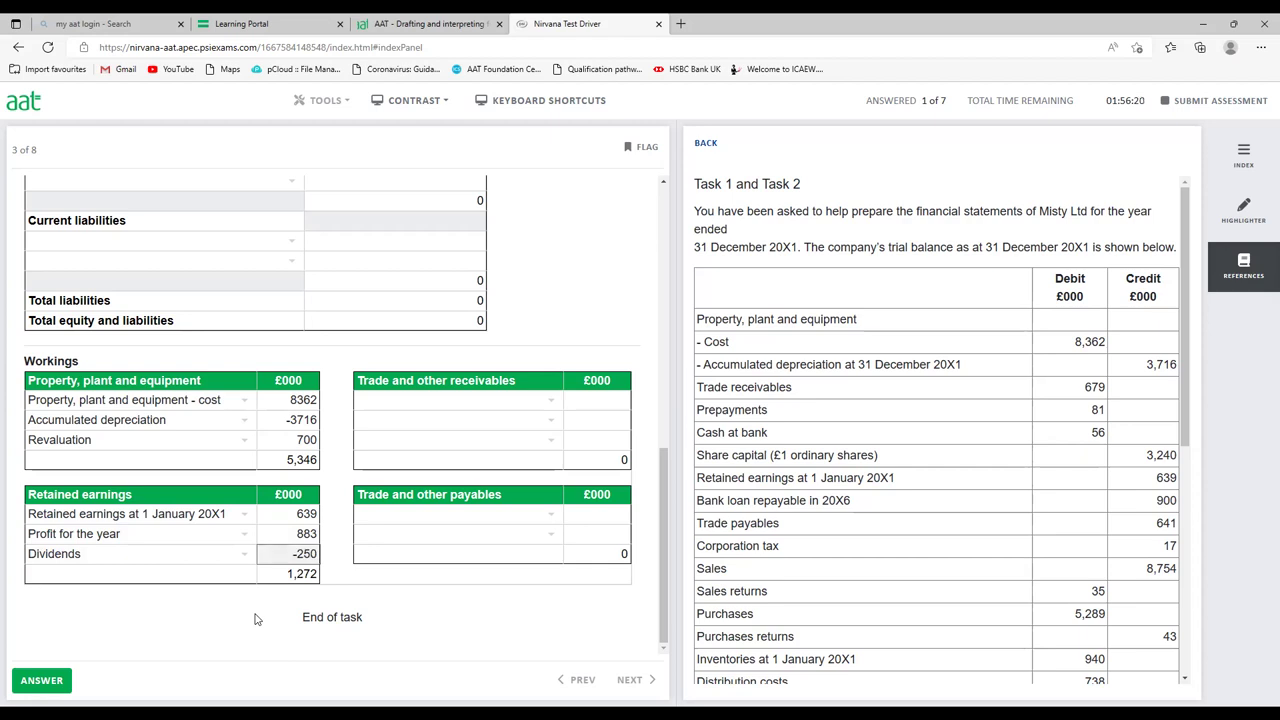
Enter Trade receivables of 679 from the trial balance as the first line of the trade and other receivables working.
click(553, 402)
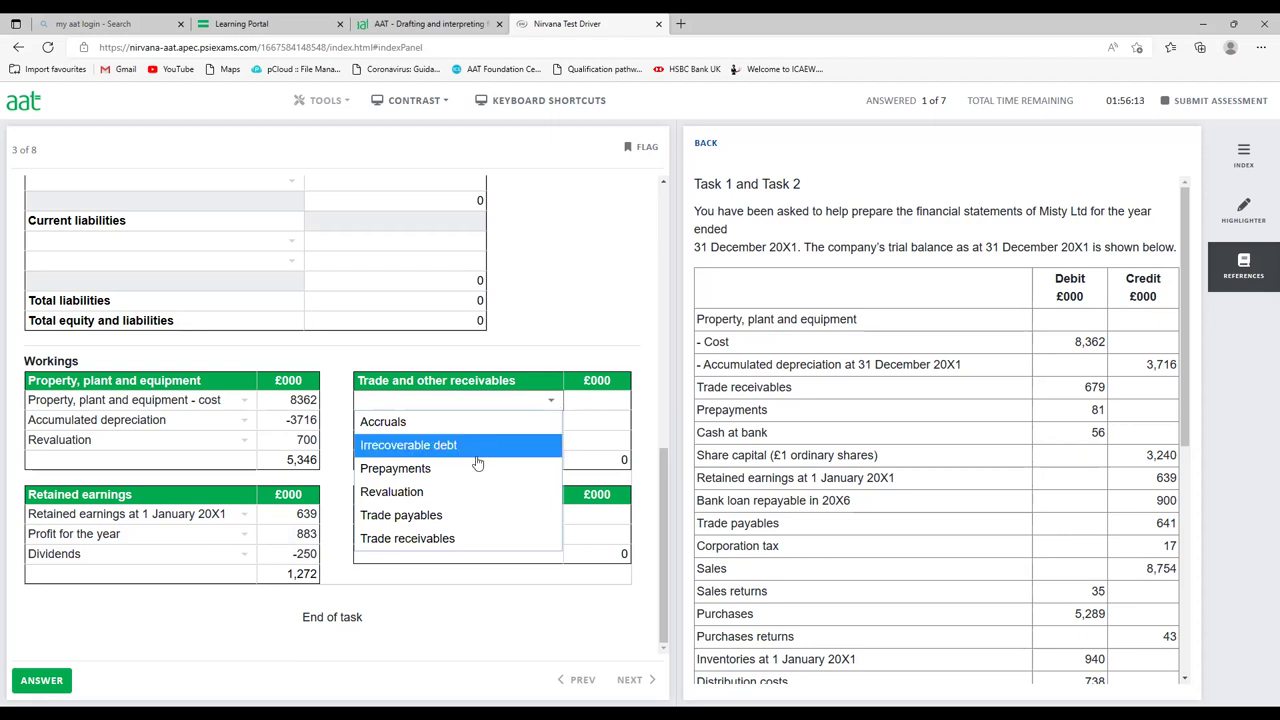
click(451, 537)
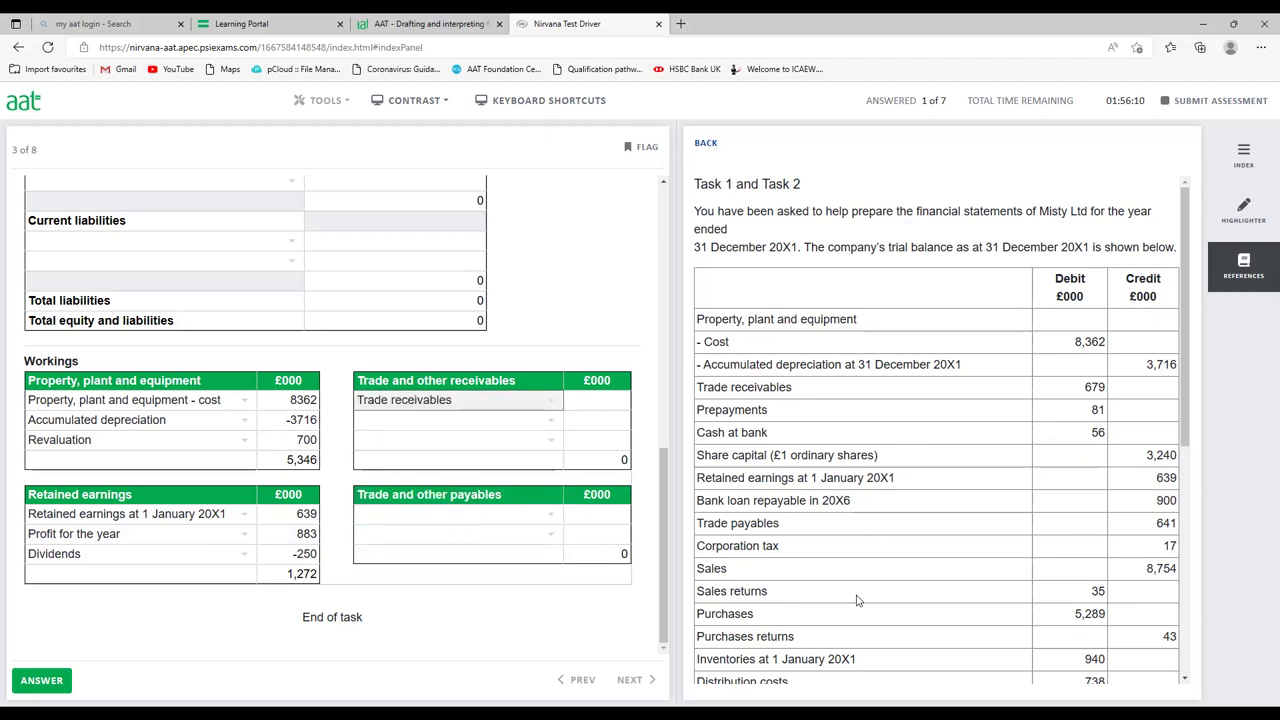
scroll(857, 596, down, 3)
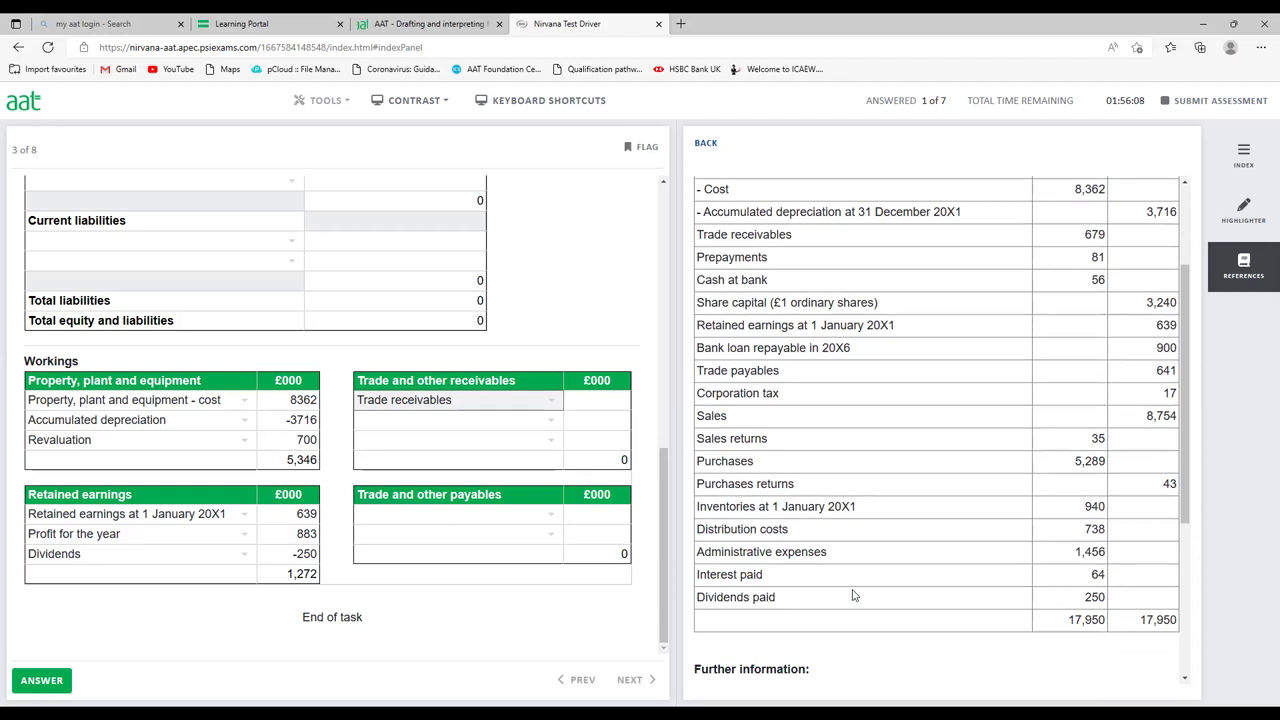
scroll(853, 596, up, 2)
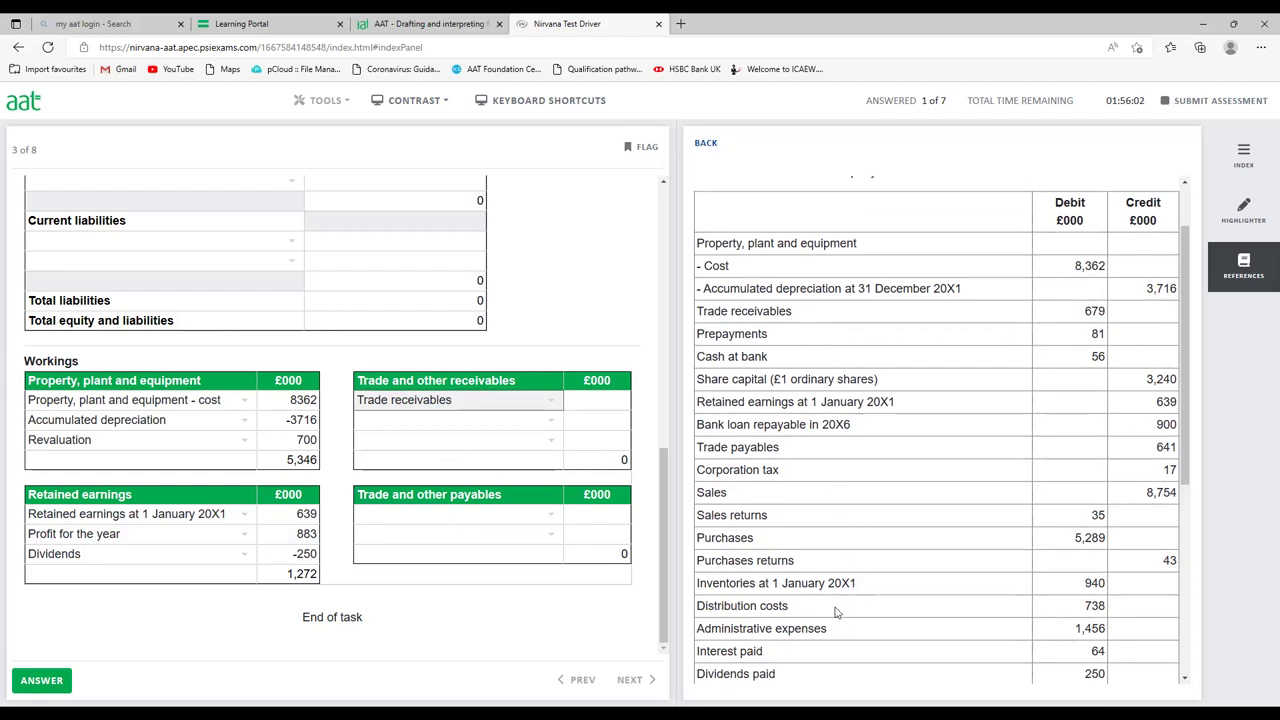
scroll(836, 612, up, 3)
scroll(836, 612, down, 6)
scroll(836, 612, up, 3)
click(1066, 293)
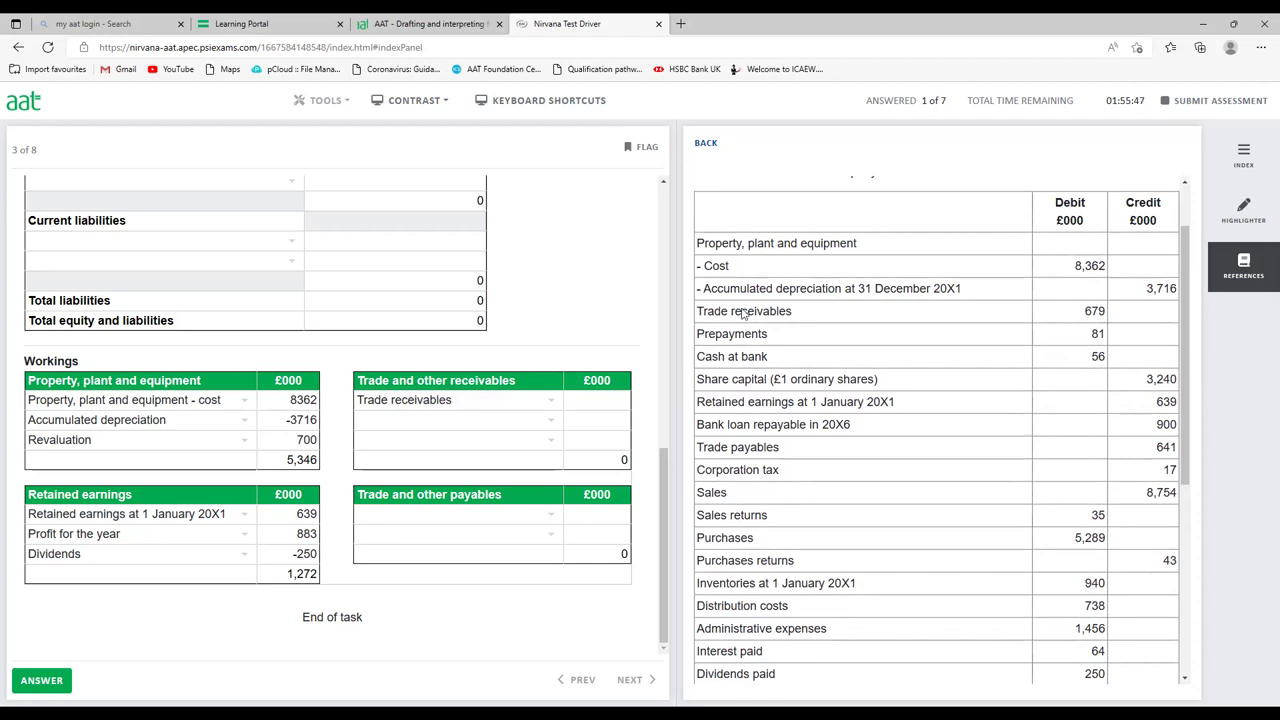
click(599, 401)
text(679)
click(903, 540)
Add Prepayments of 81 from the trial balance to the trade and other receivables working.
scroll(903, 540, down, 3)
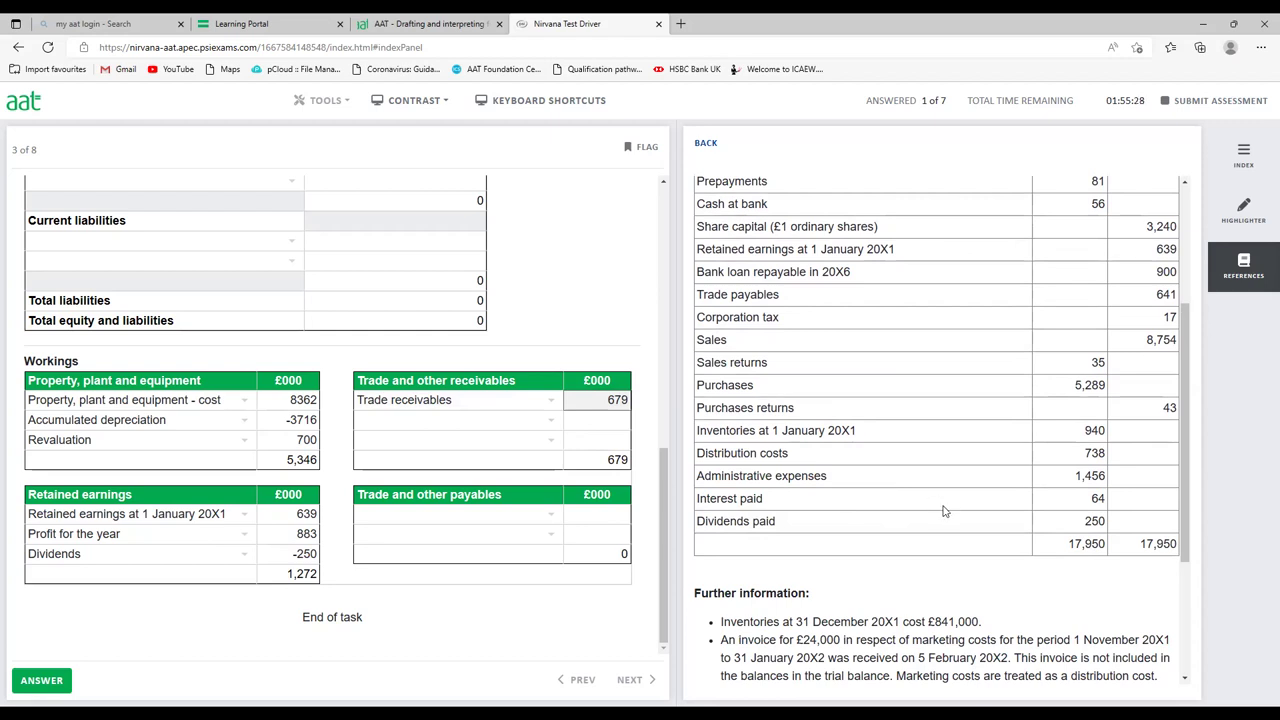
scroll(948, 508, up, 1)
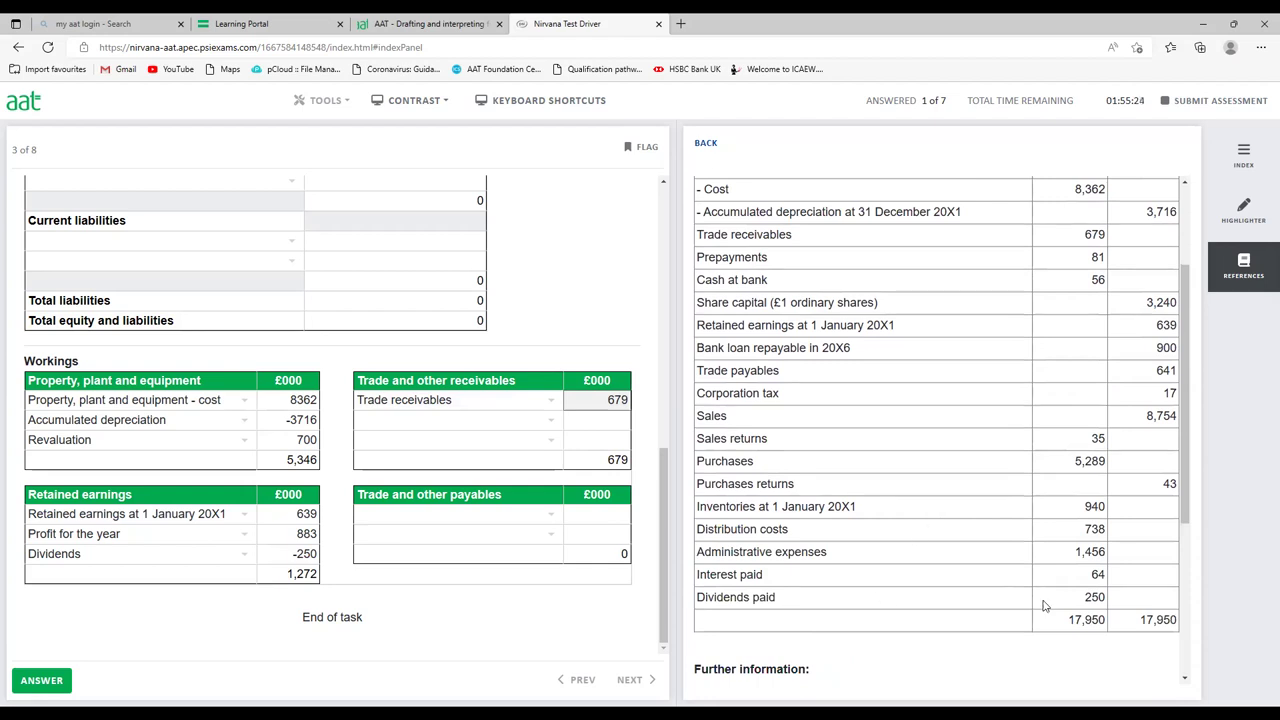
scroll(1040, 575, up, 1)
click(750, 338)
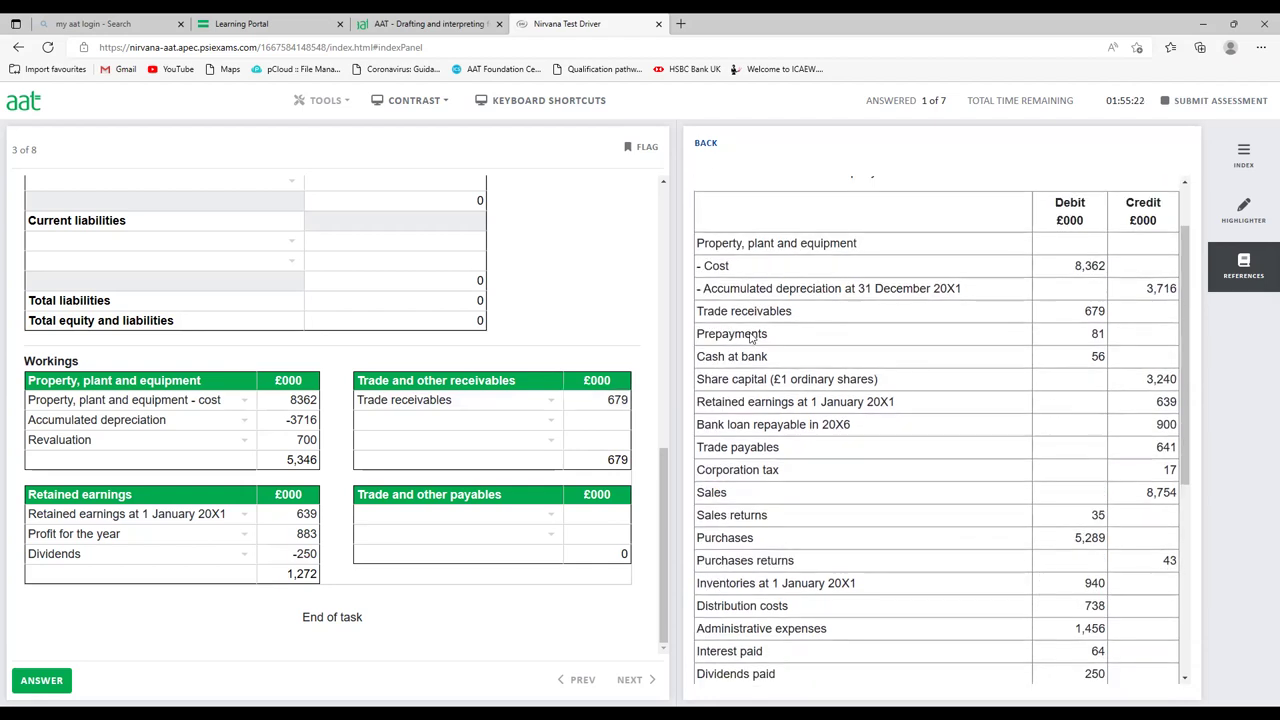
click(537, 424)
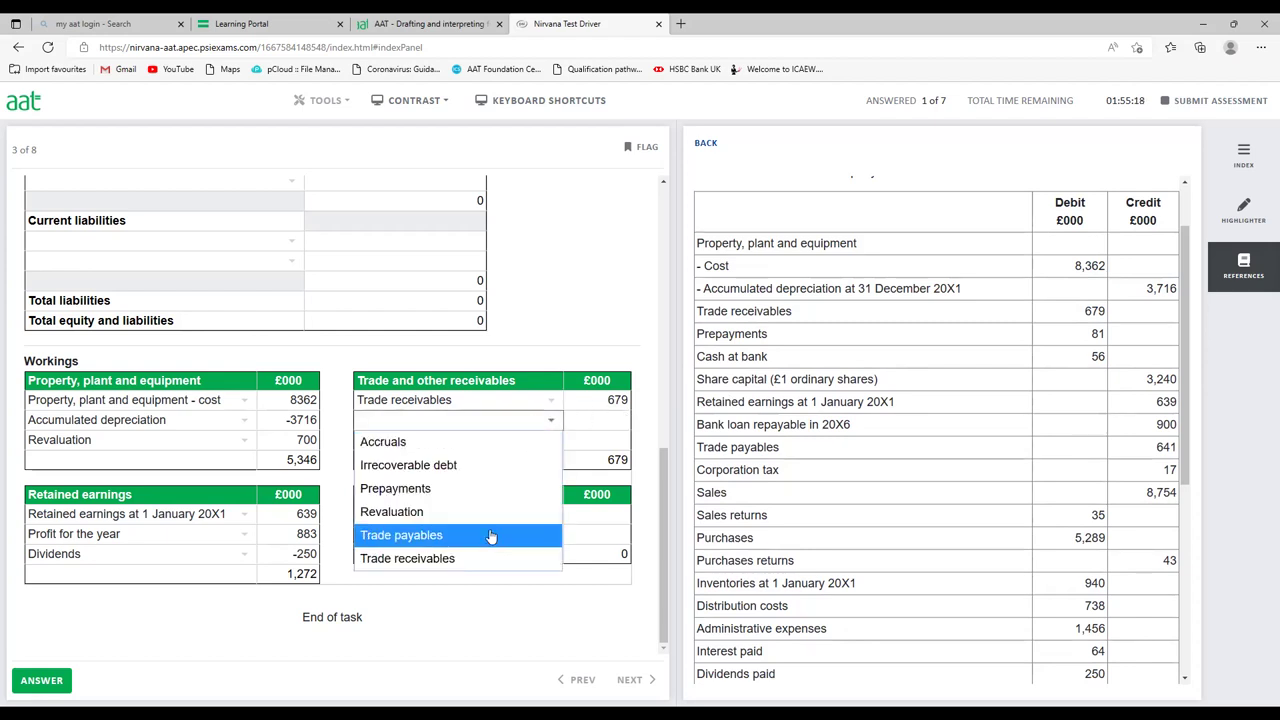
click(460, 488)
click(586, 424)
text(81)
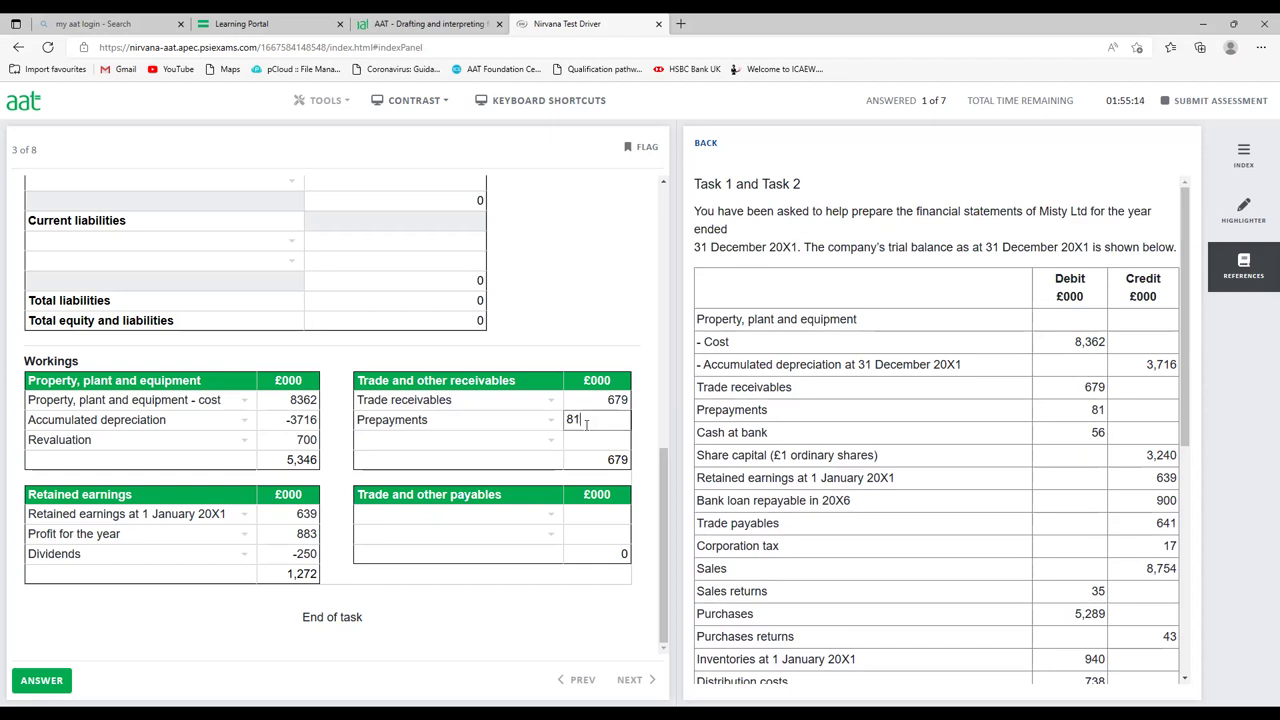
click(972, 455)
Consult the further information and add Irrecoverable debt of -24 to the trade and other receivables working.
scroll(984, 505, down, 5)
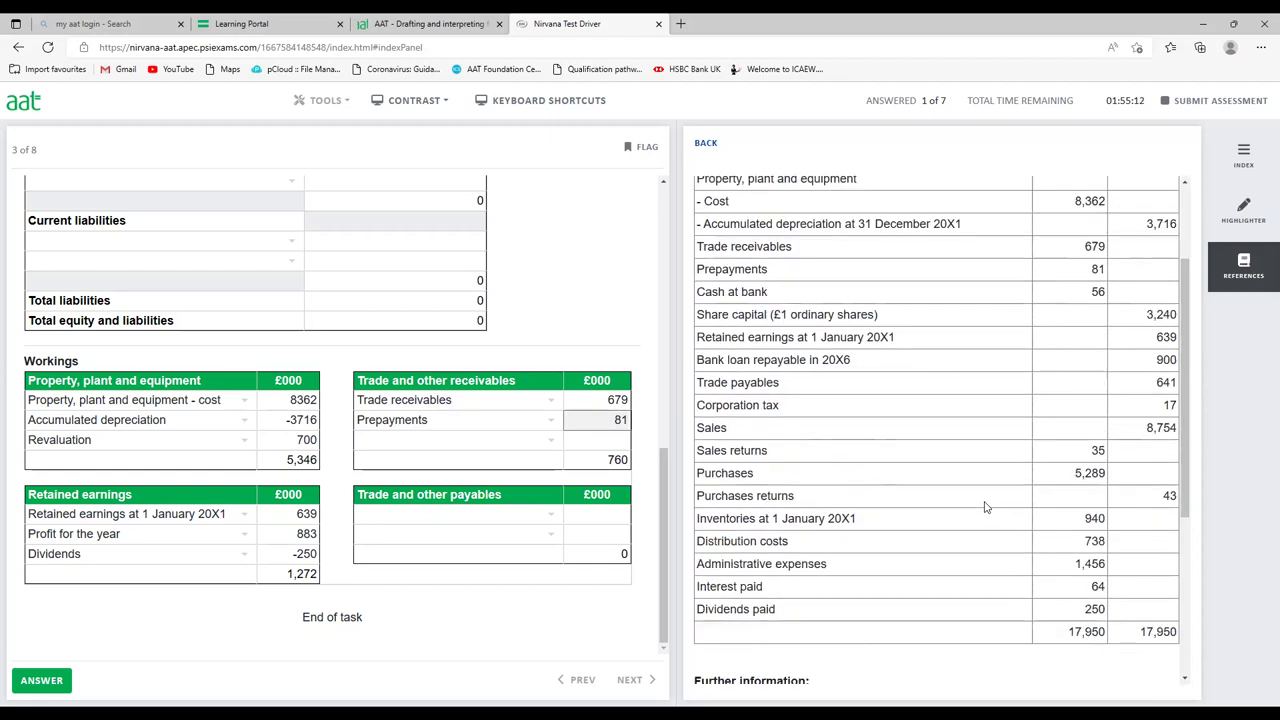
scroll(984, 505, up, 4)
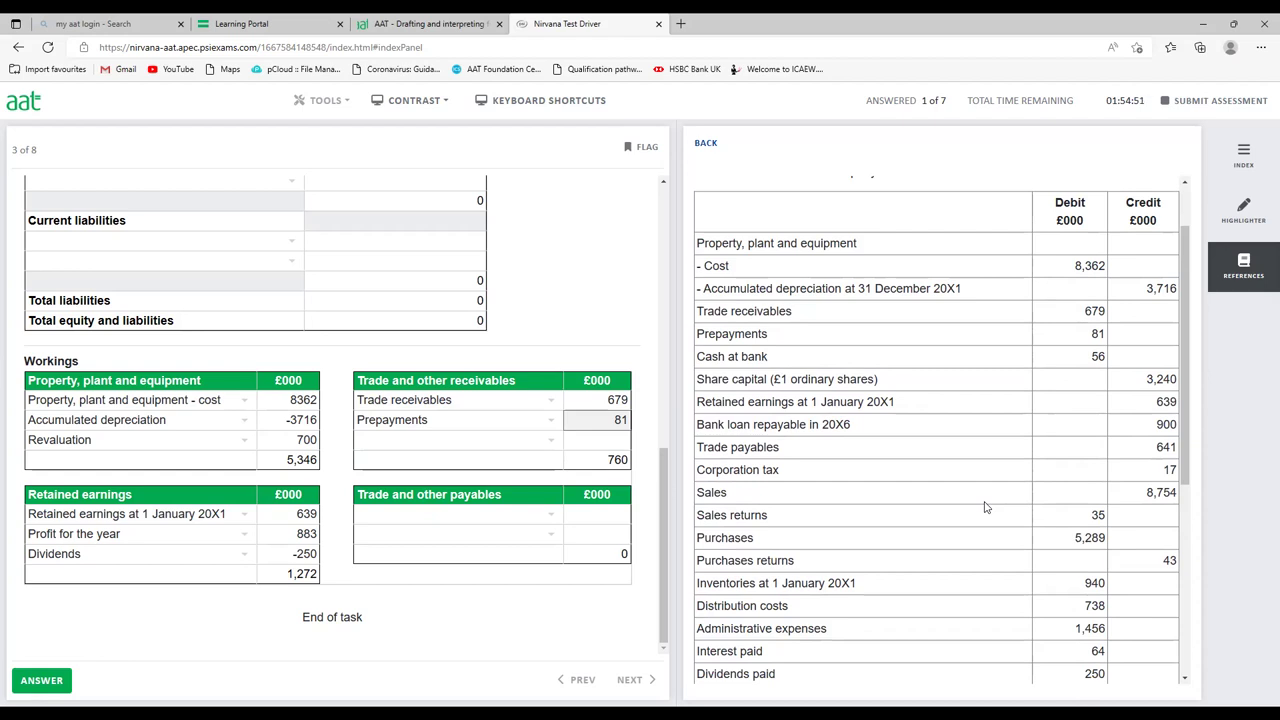
scroll(985, 508, down, 4)
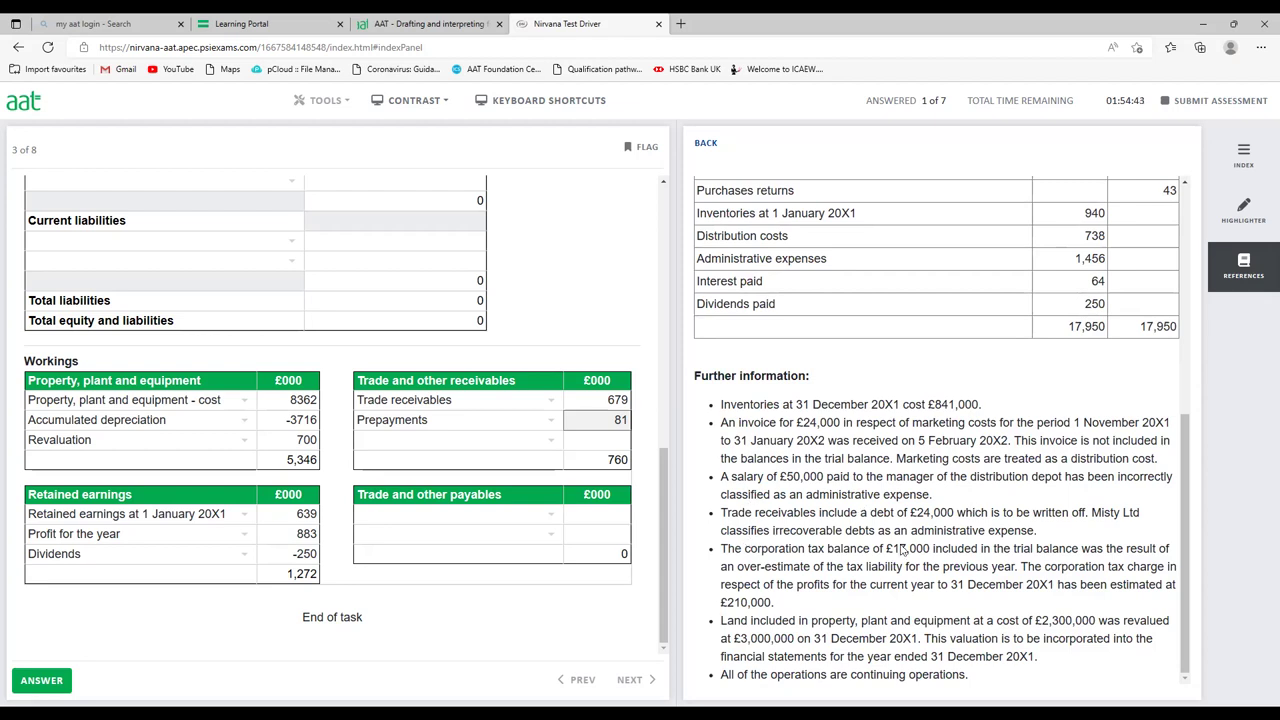
click(945, 527)
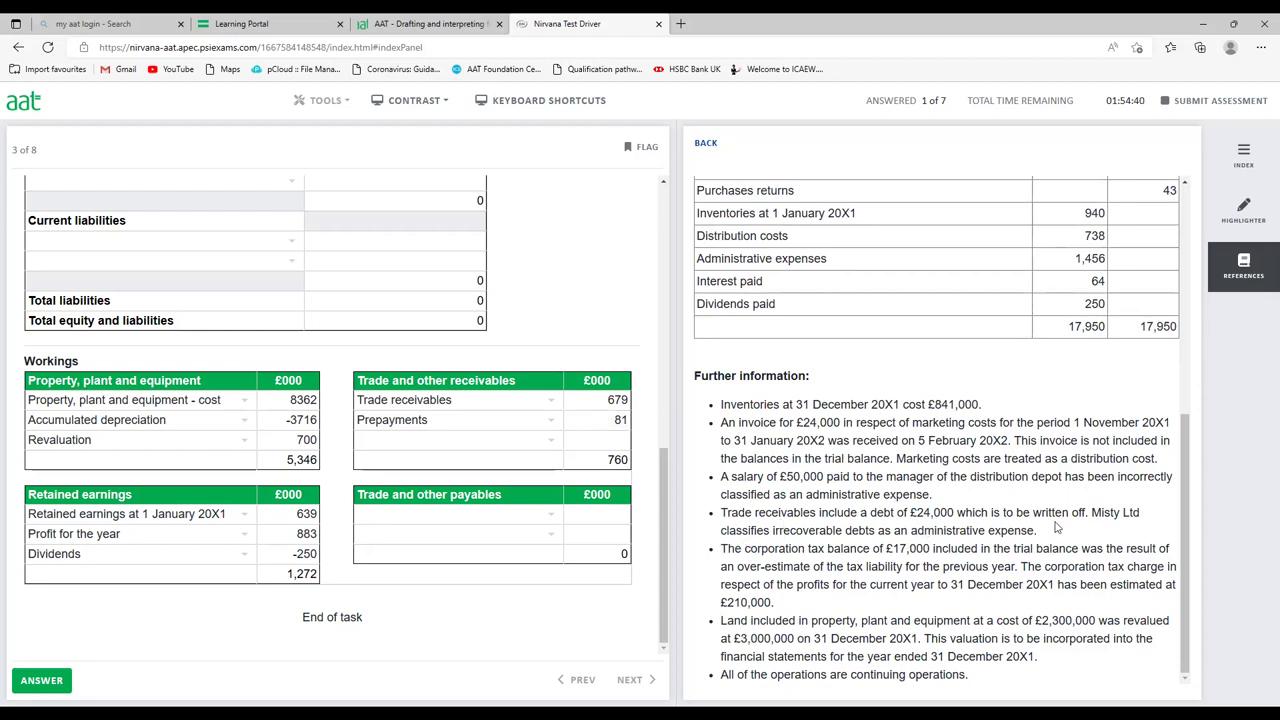
click(541, 446)
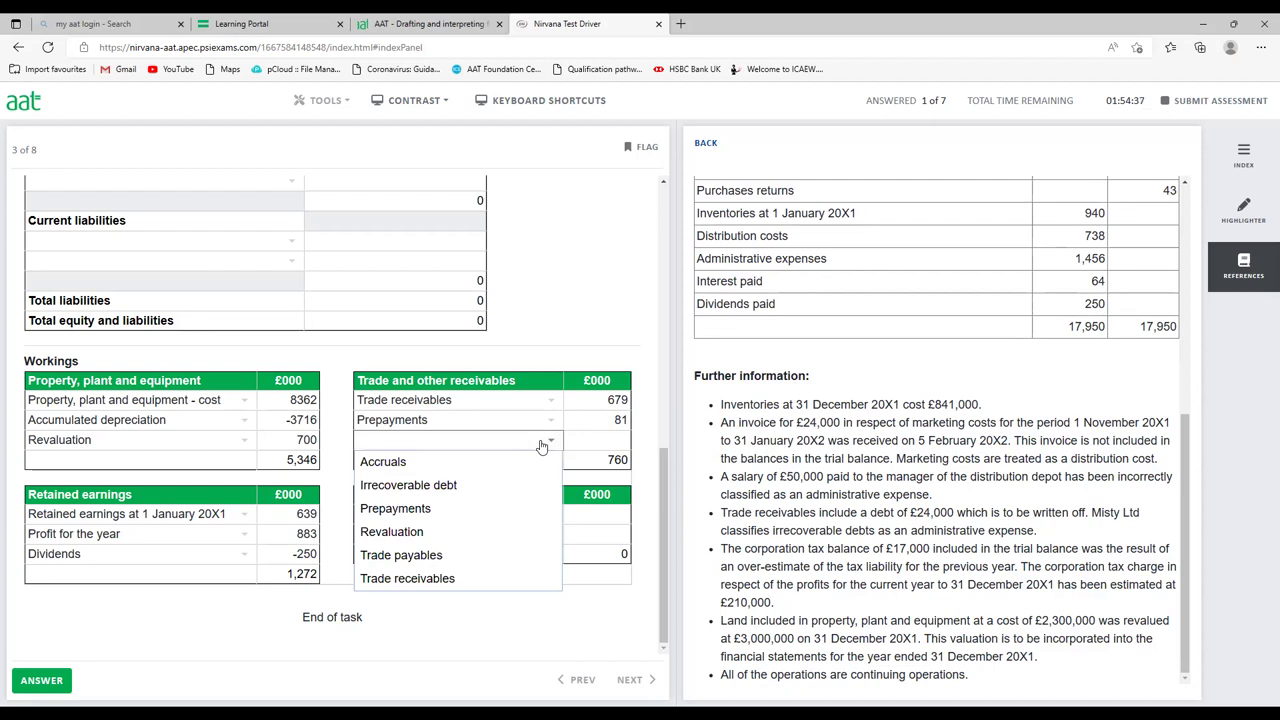
click(486, 485)
click(613, 445)
text(-24)
click(555, 610)
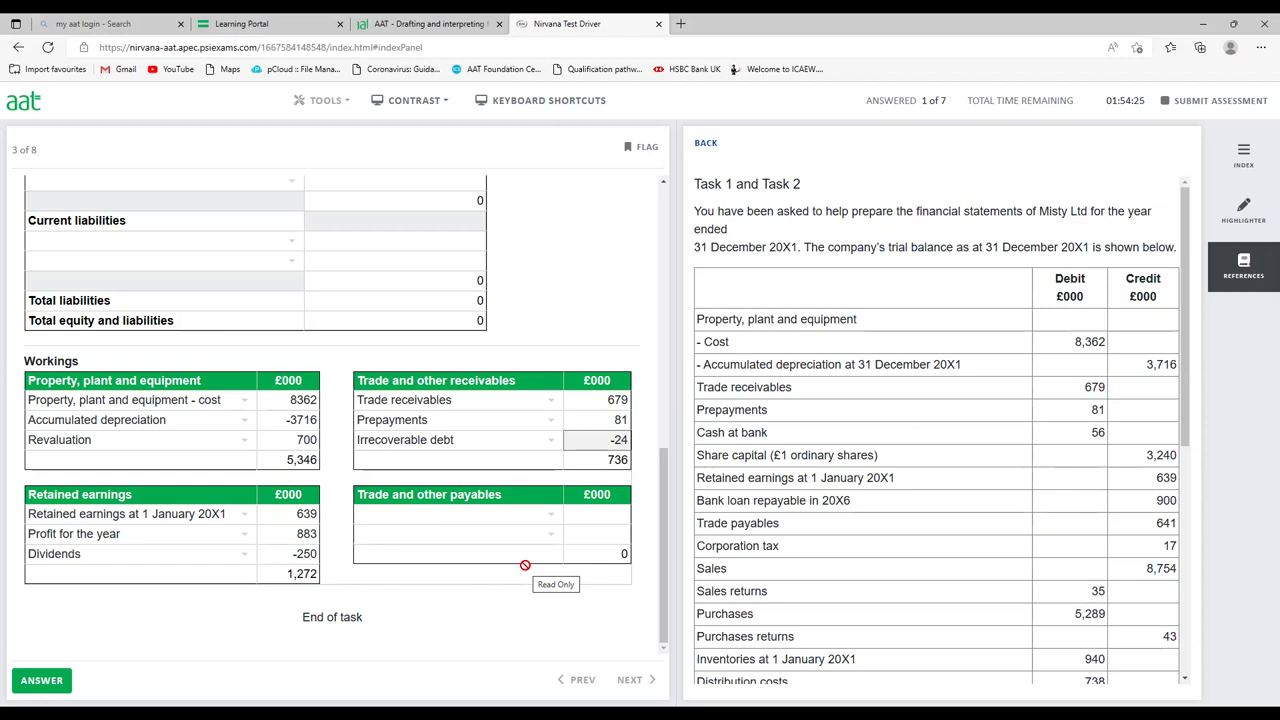
Enter Trade payables of 641 from the trial balance as the first line of the trade and other payables working.
click(468, 607)
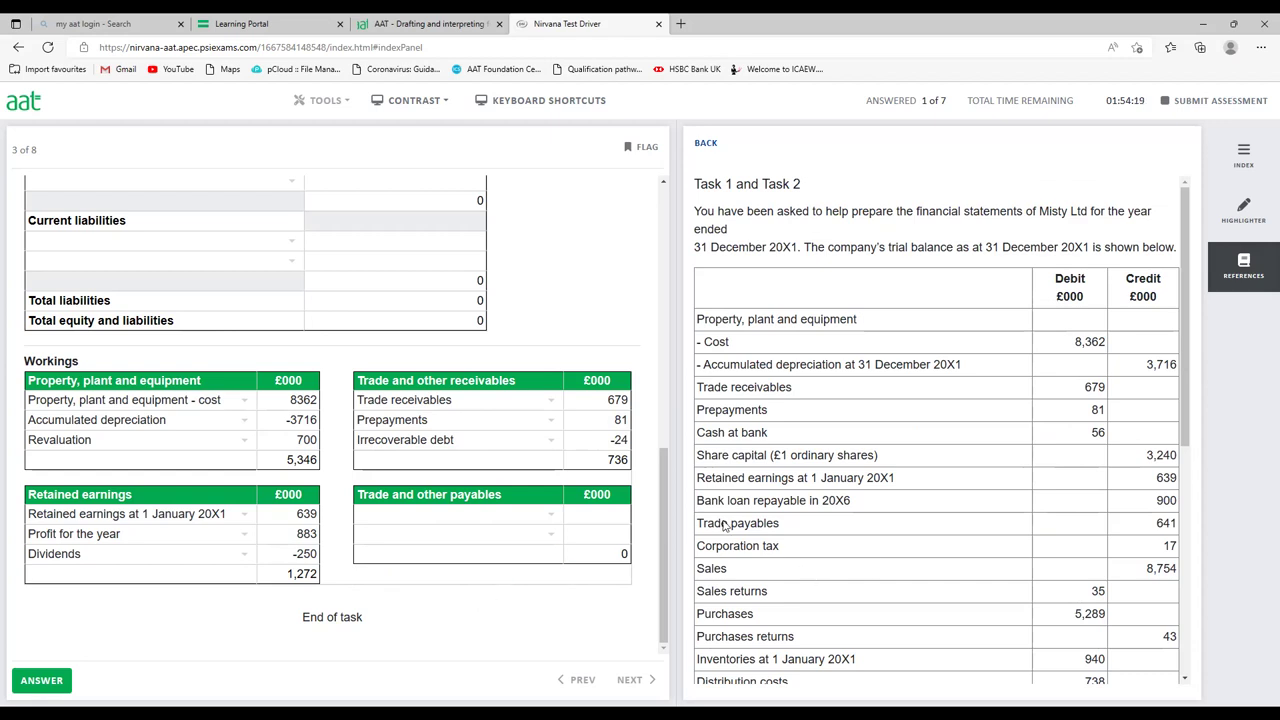
click(543, 521)
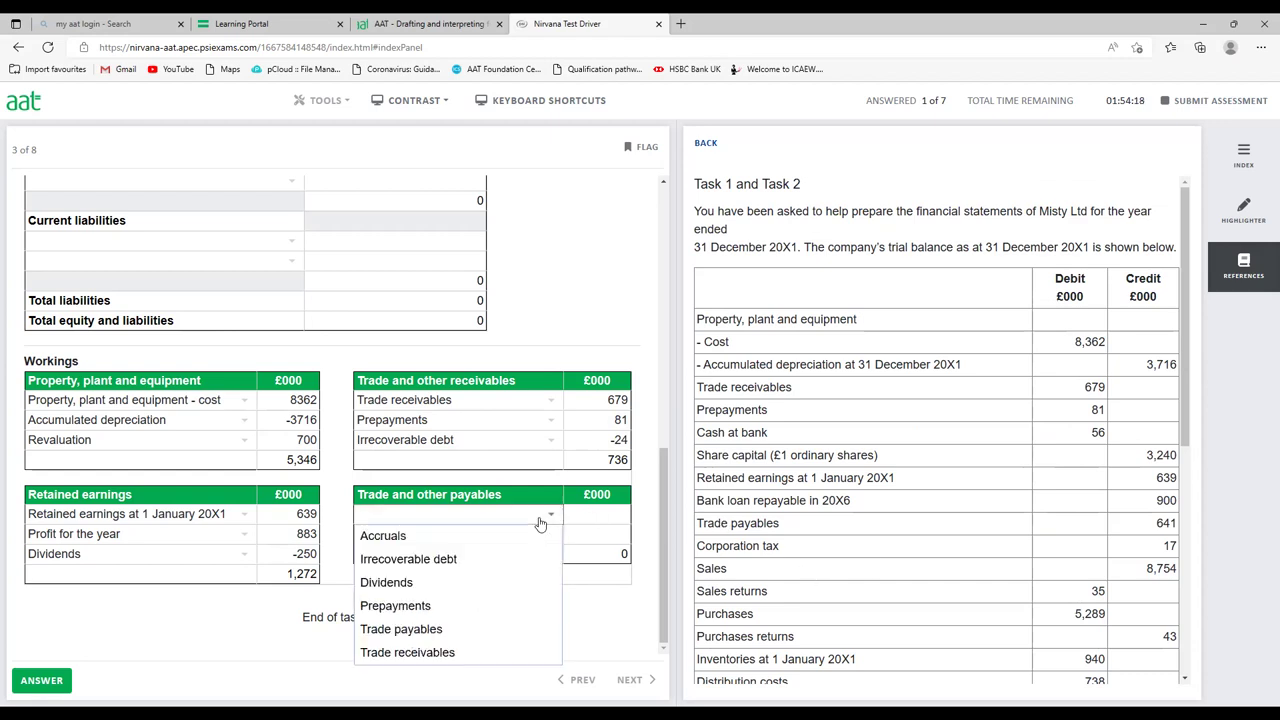
click(484, 630)
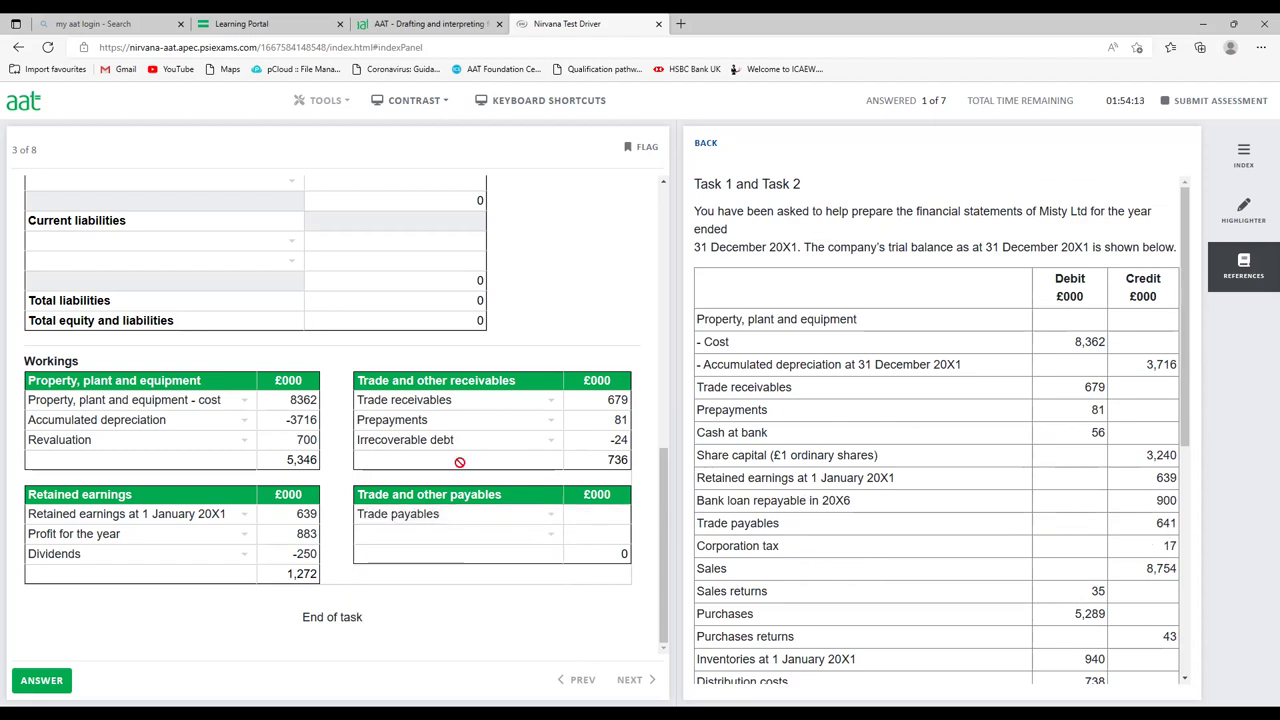
click(590, 514)
text(641)
click(935, 600)
Consult the further information on the marketing invoice and add Accruals of 16 to the trade and other payables working.
scroll(935, 600, down, 5)
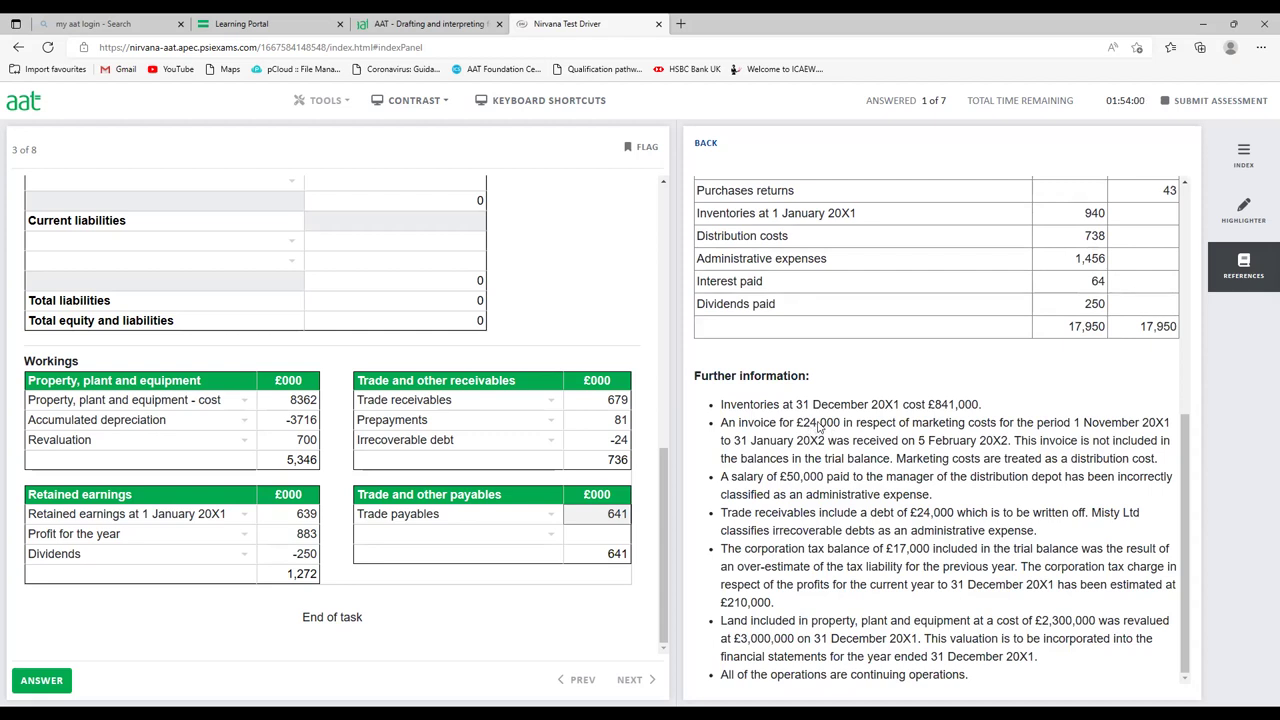
click(541, 542)
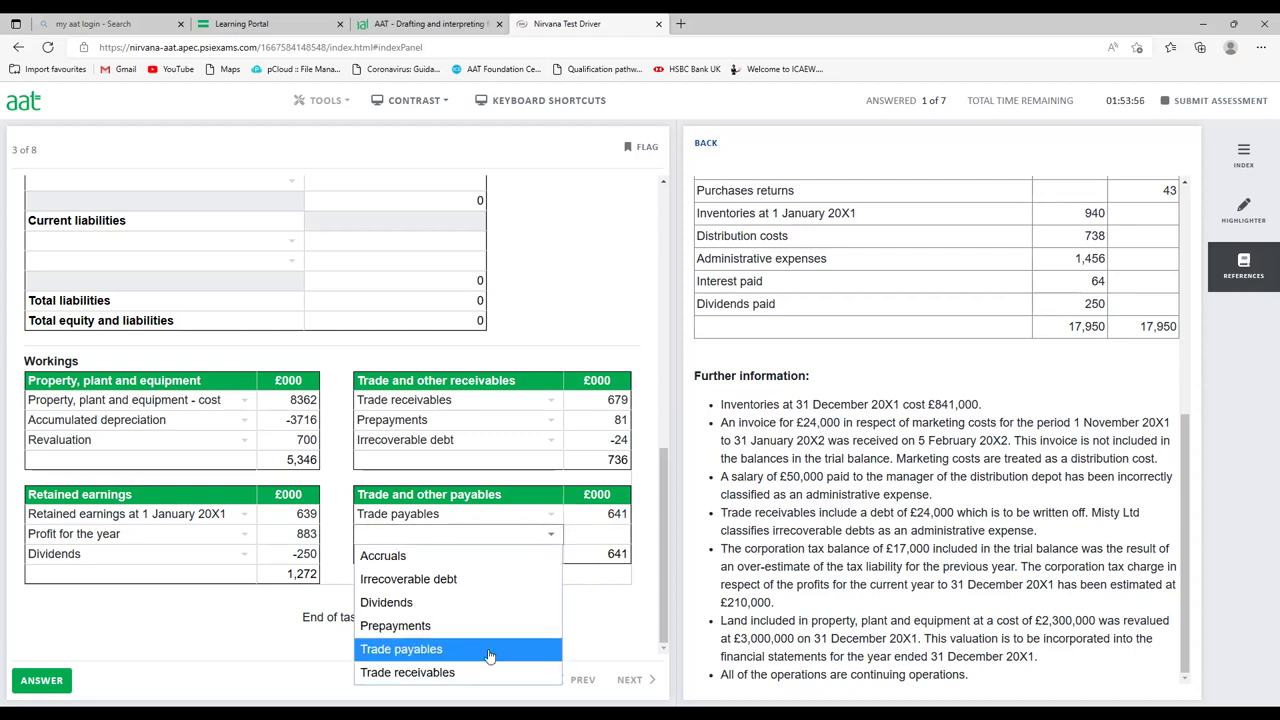
click(490, 556)
click(608, 541)
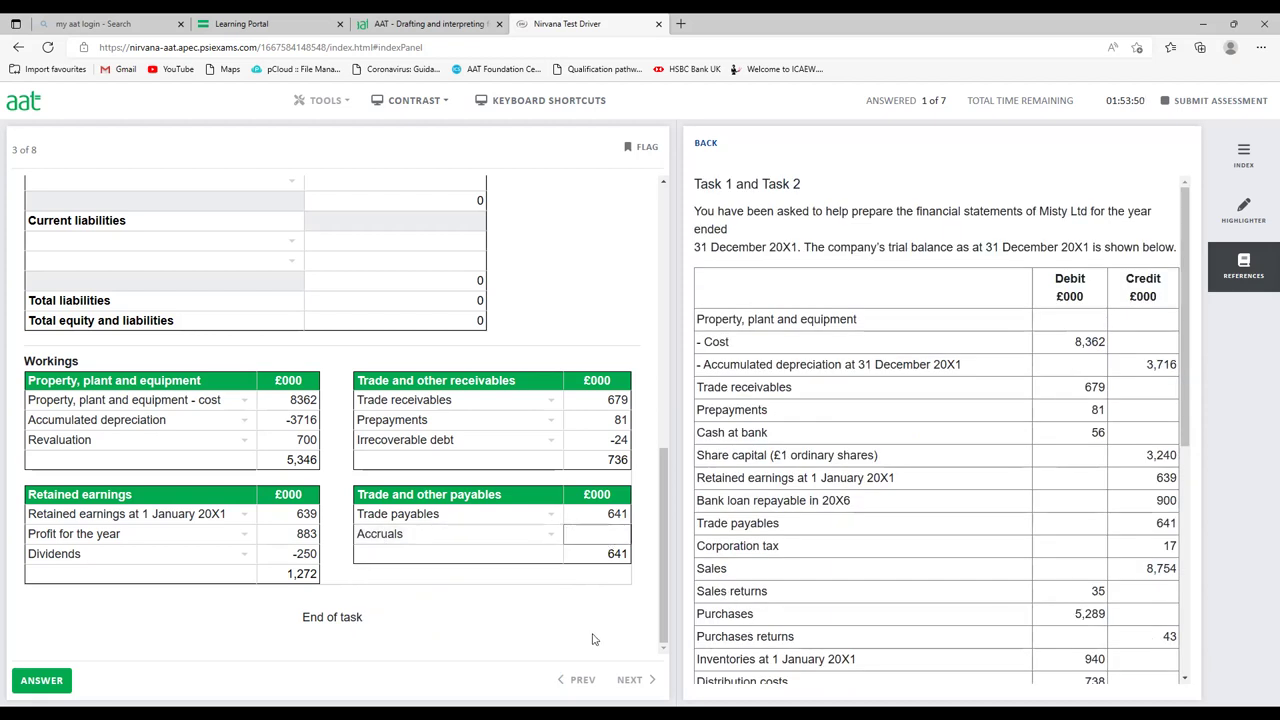
text(16)
click(570, 657)
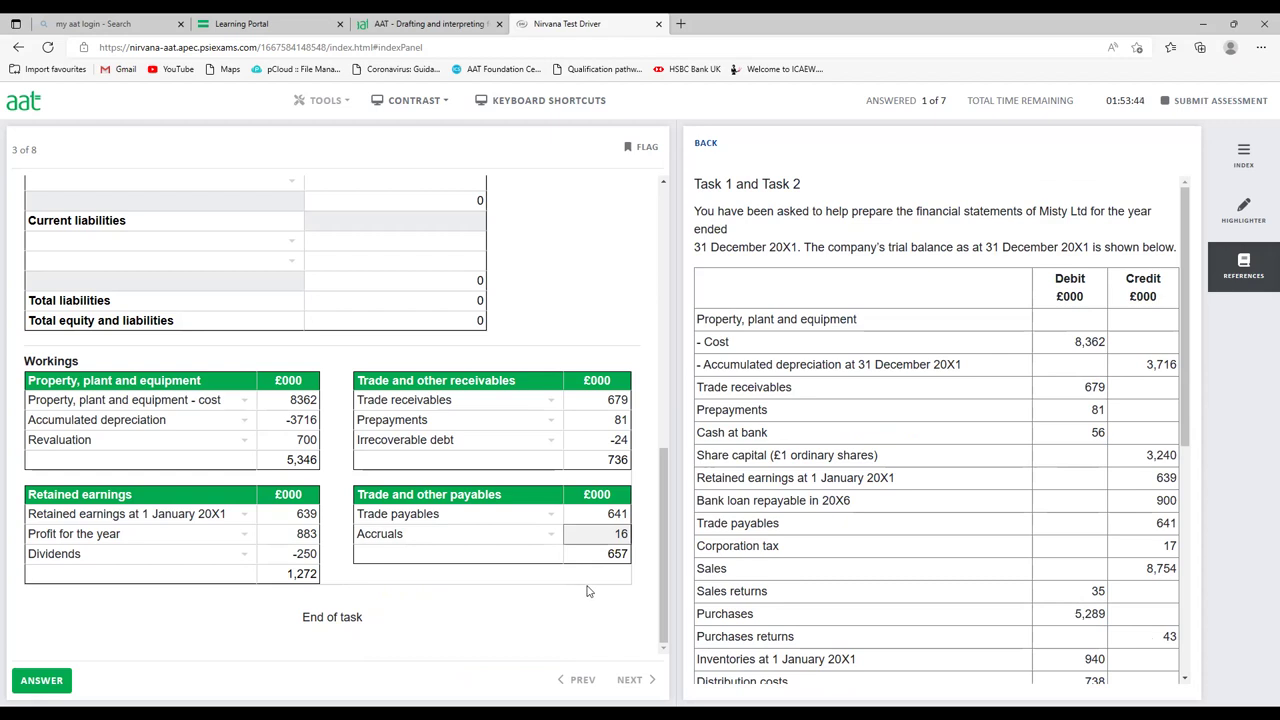
click(565, 617)
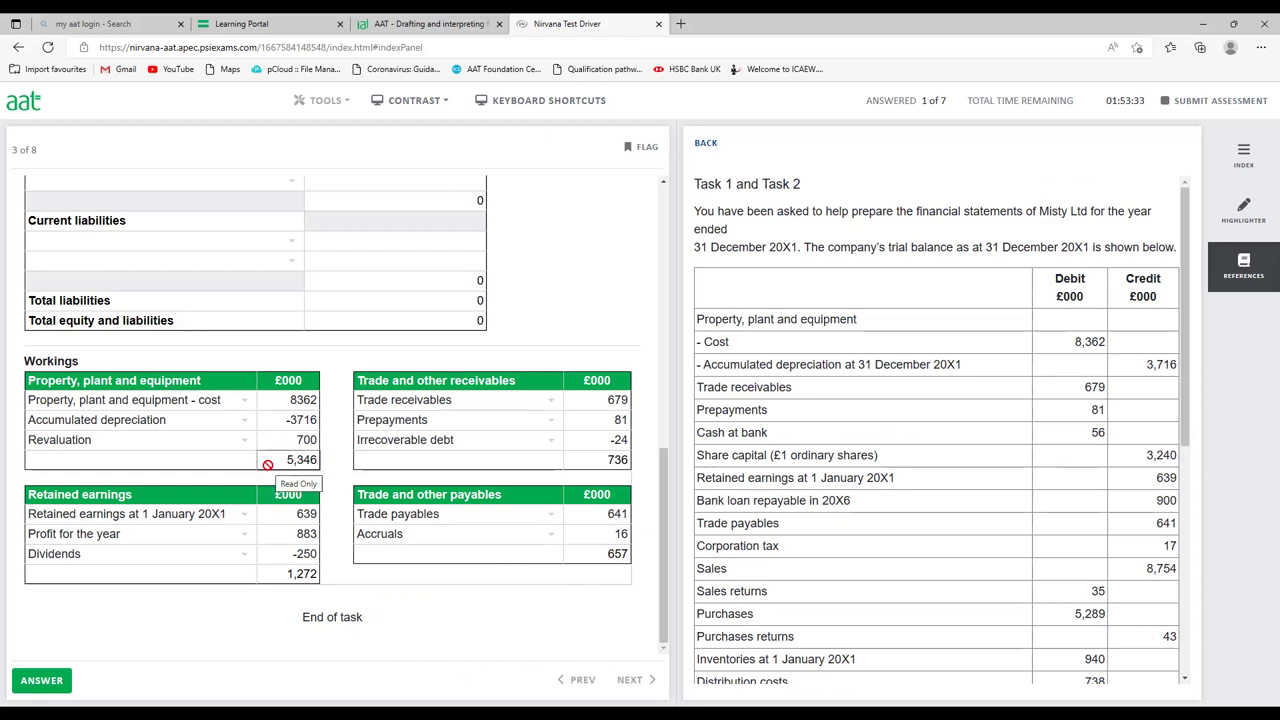
click(303, 575)
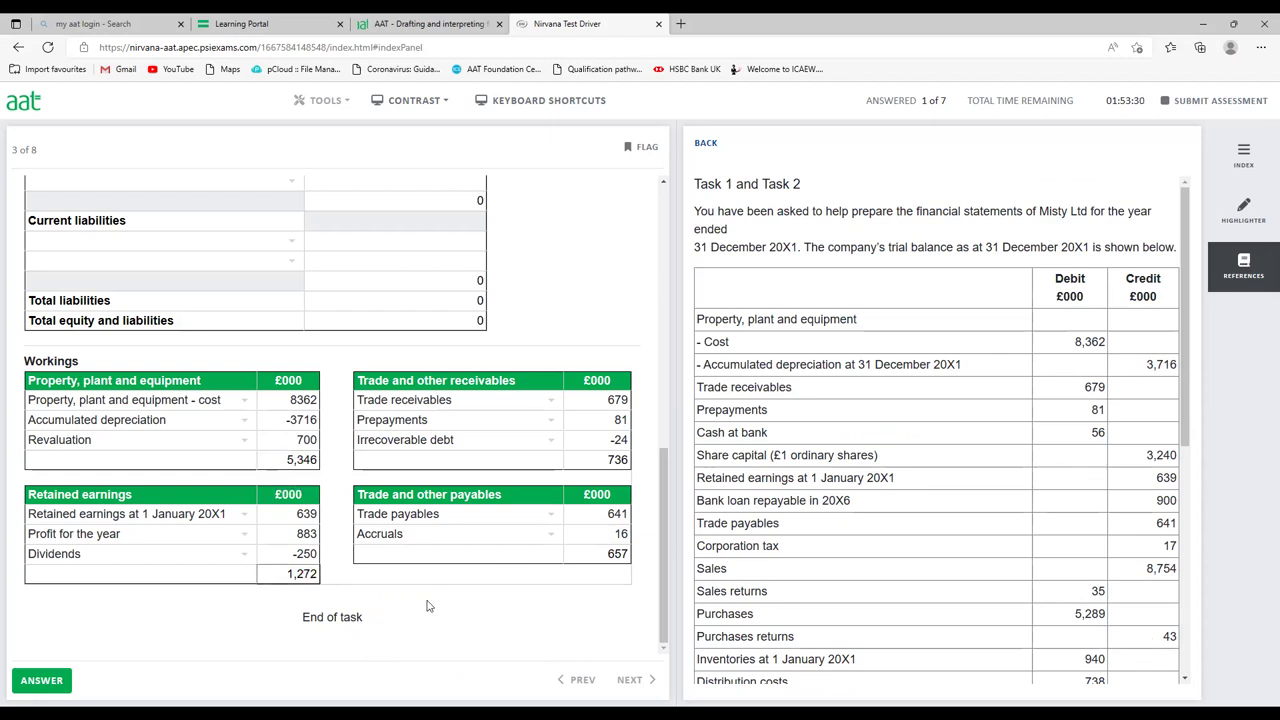
click(609, 462)
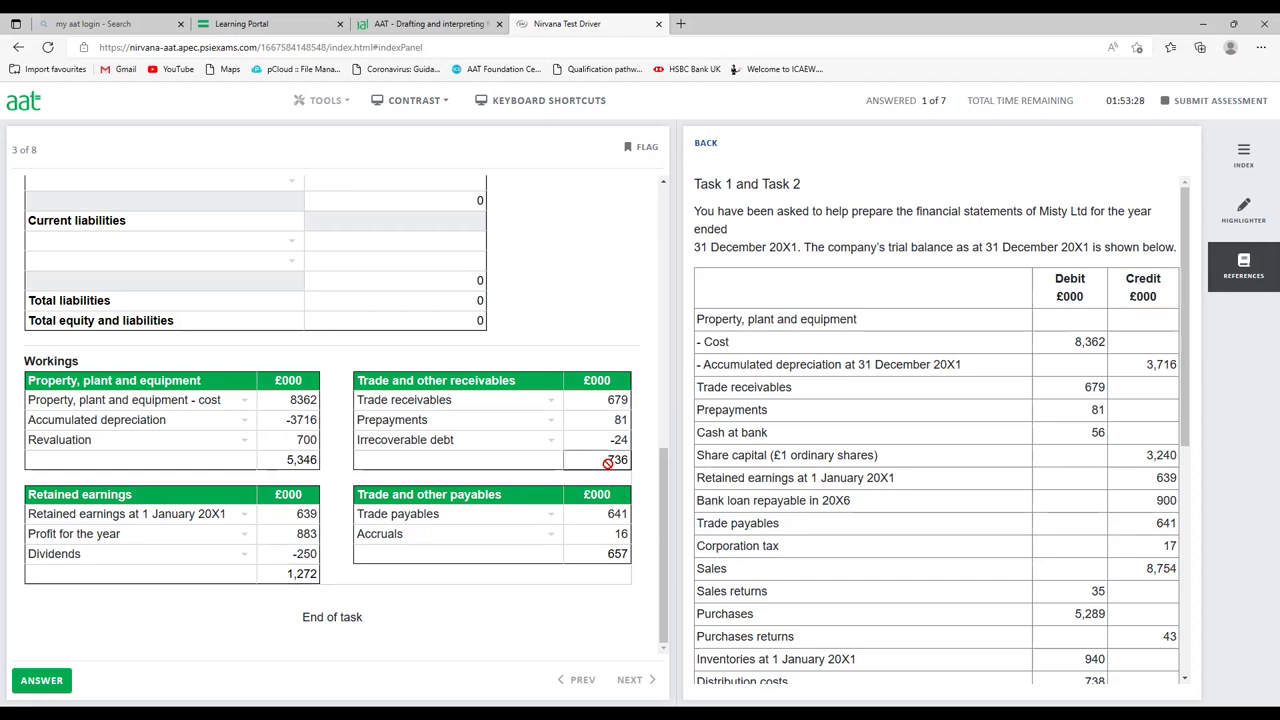
click(600, 561)
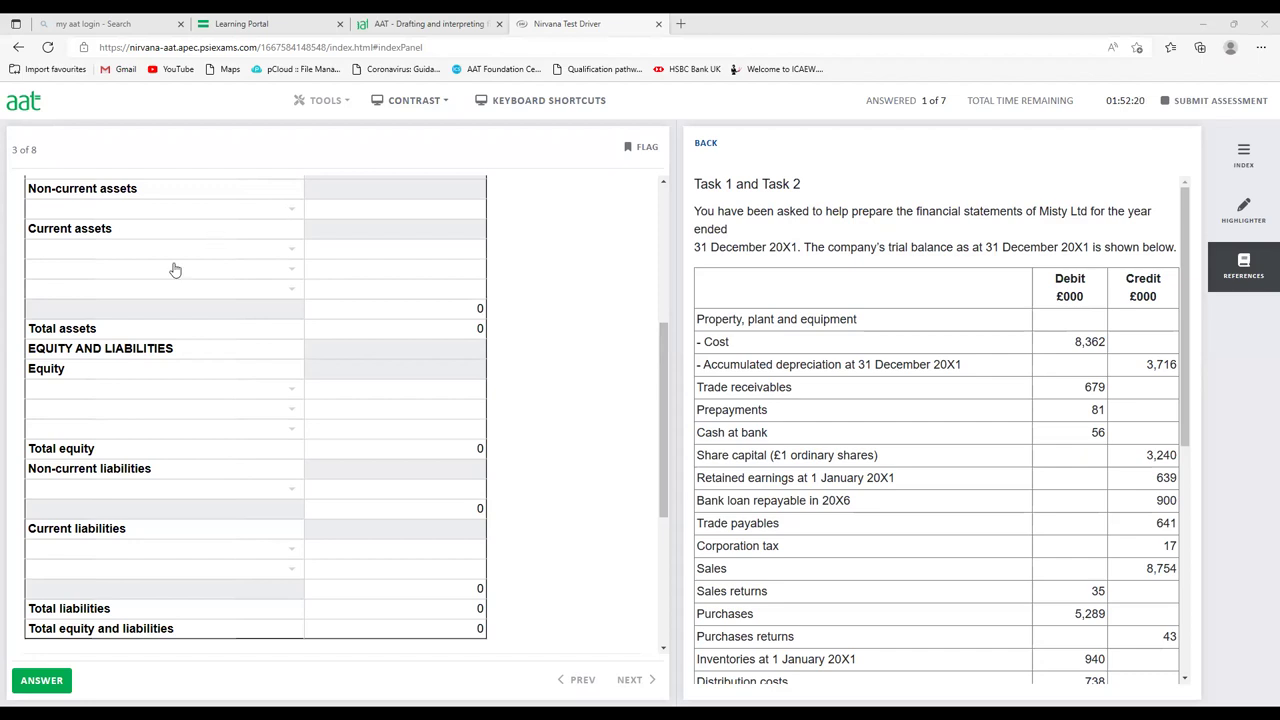
Enter Property, plant and equipment of 5346 under Non-current assets in the statement of financial position.
click(170, 208)
click(165, 297)
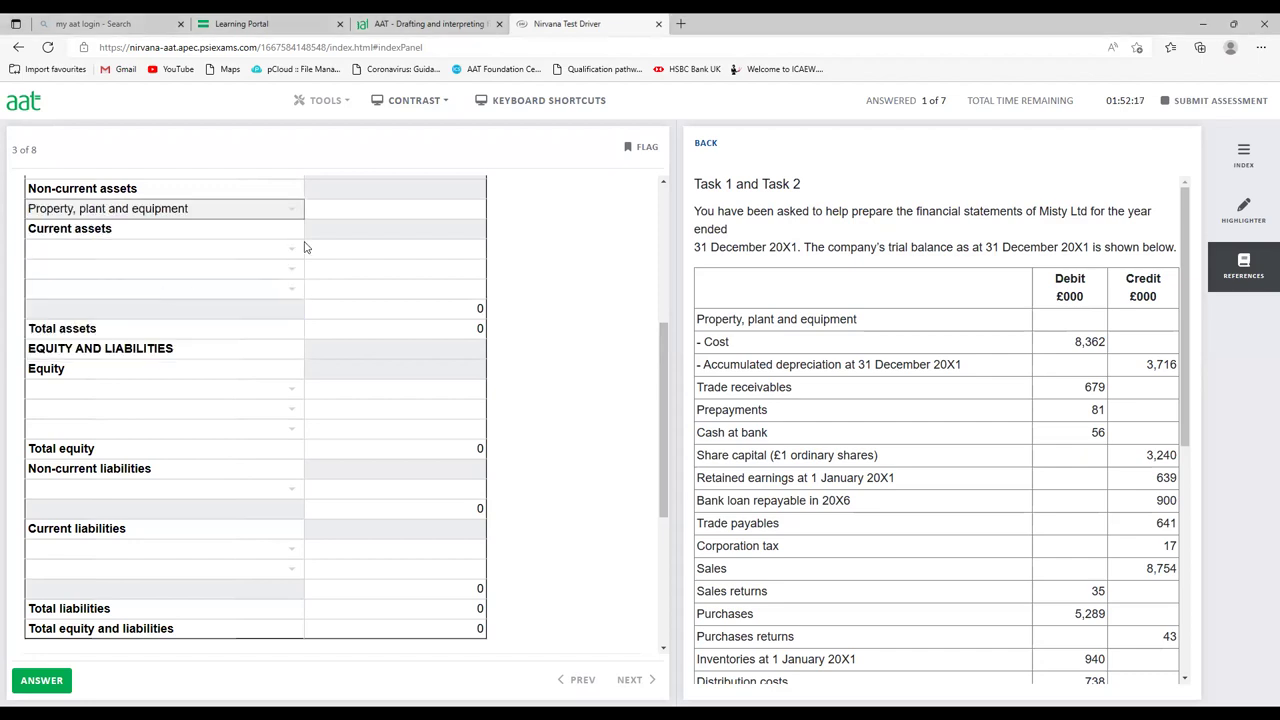
click(357, 212)
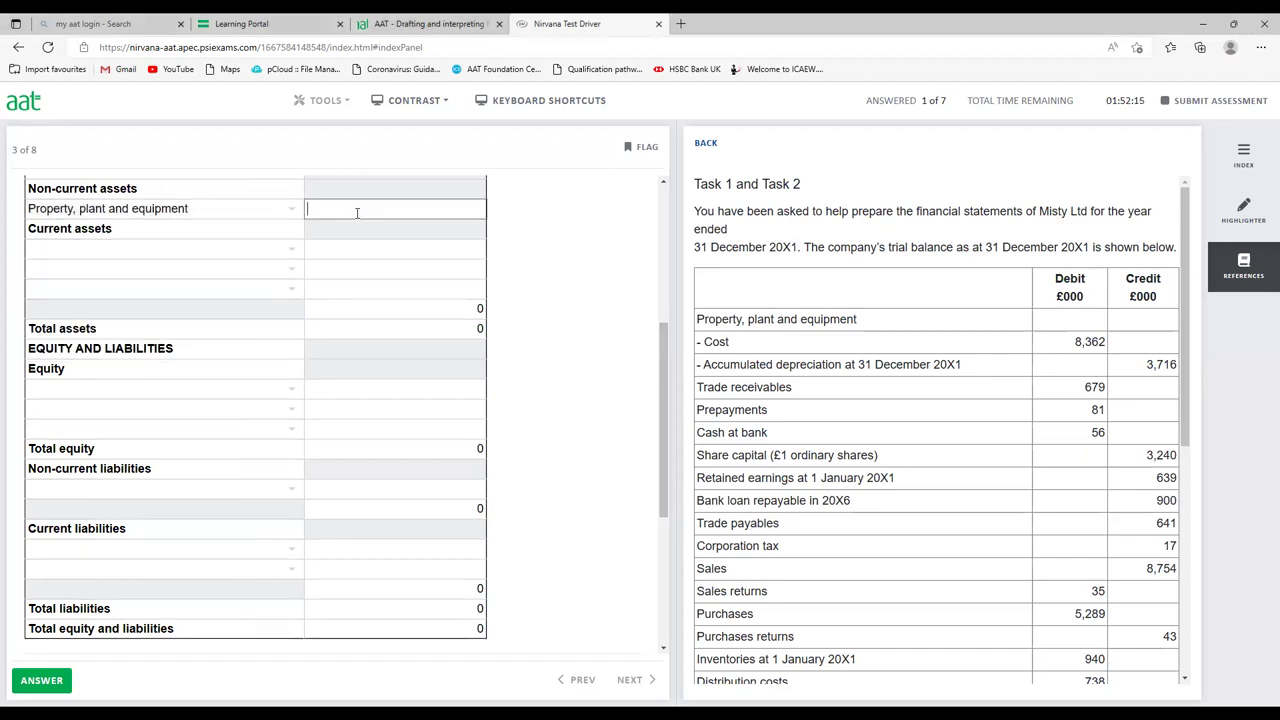
text(5348)
key(BackSpace)
text(6)
key(Tab)
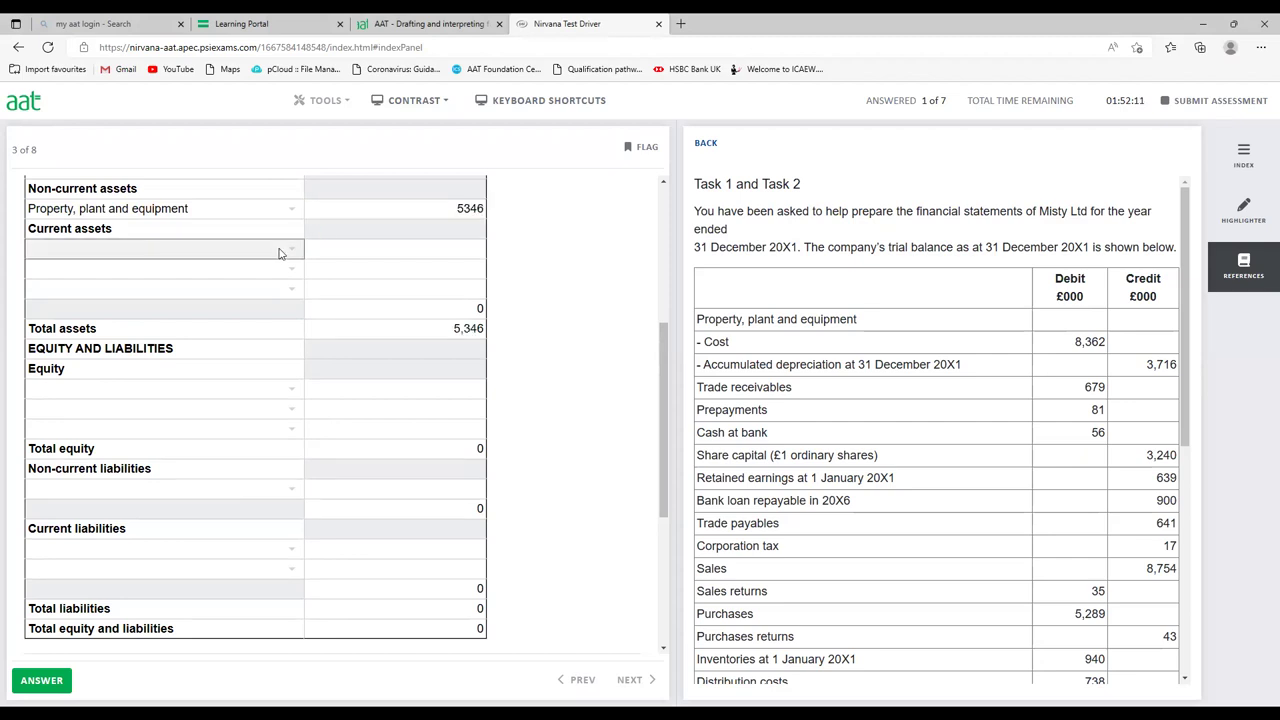
Look up the closing inventories in the further information and enter Inventories of 841 as the first current asset.
click(280, 253)
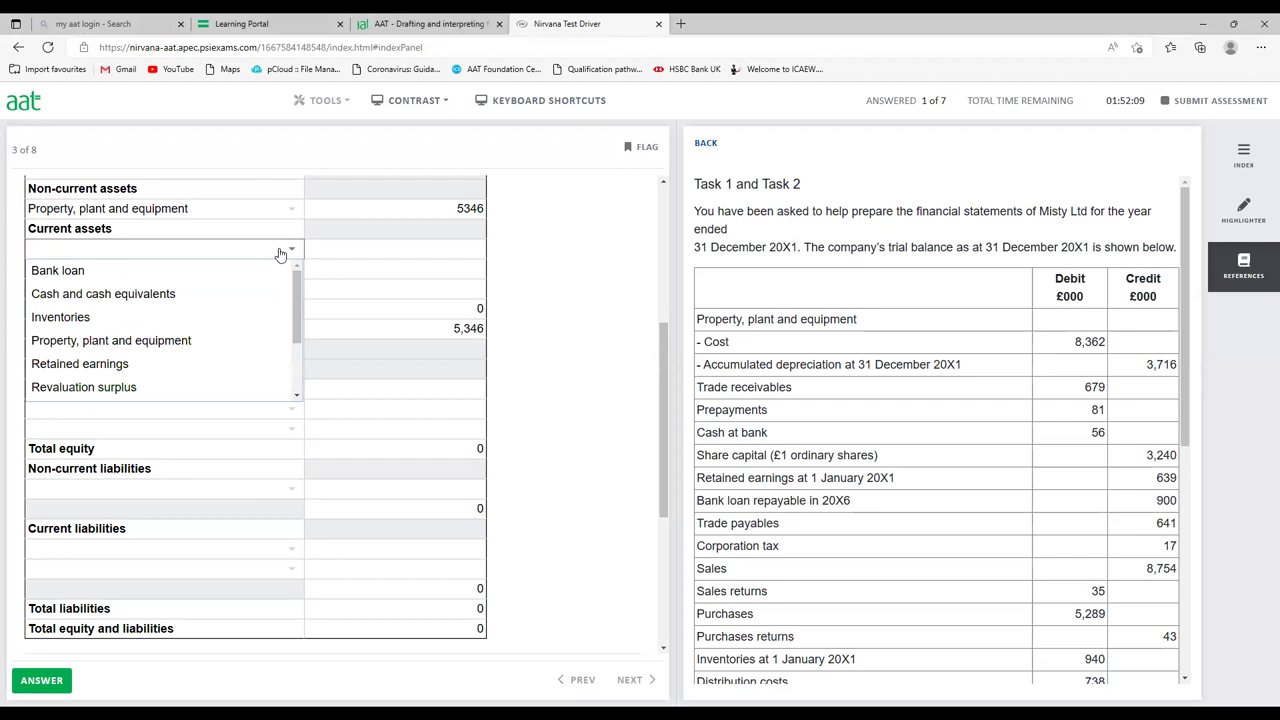
click(136, 316)
click(445, 258)
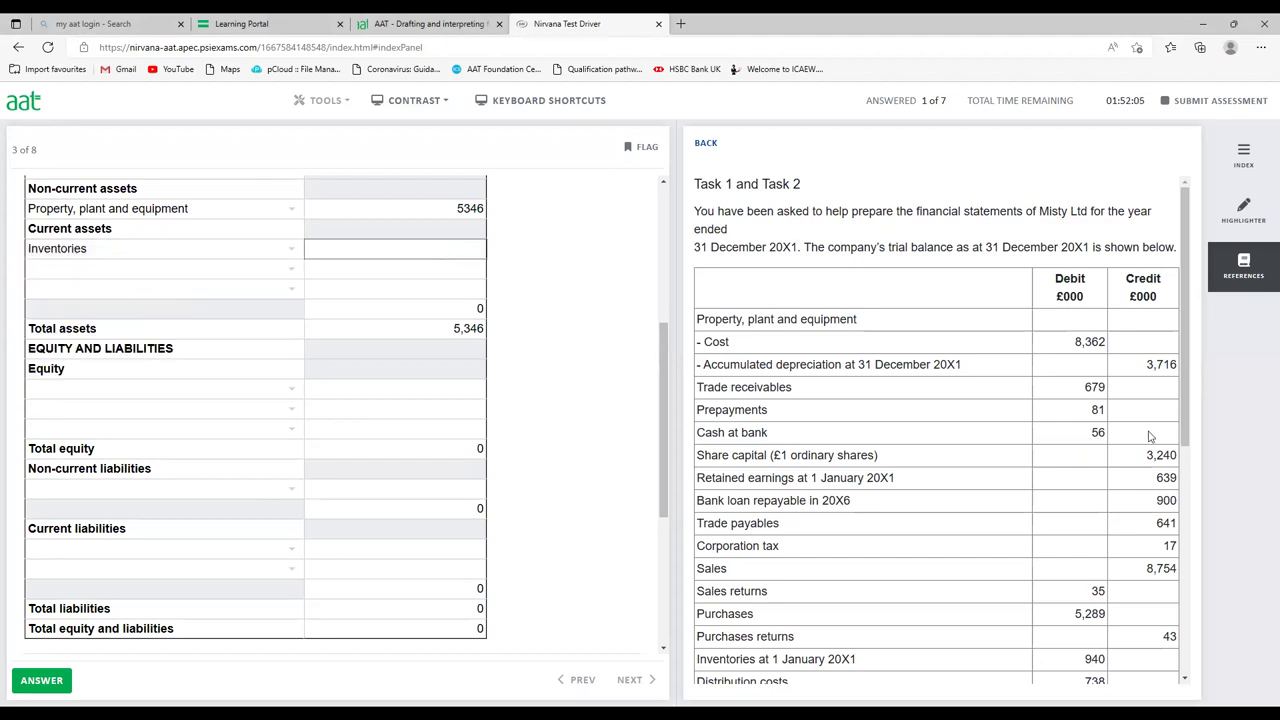
scroll(1163, 464, down, 1)
scroll(1138, 580, down, 3)
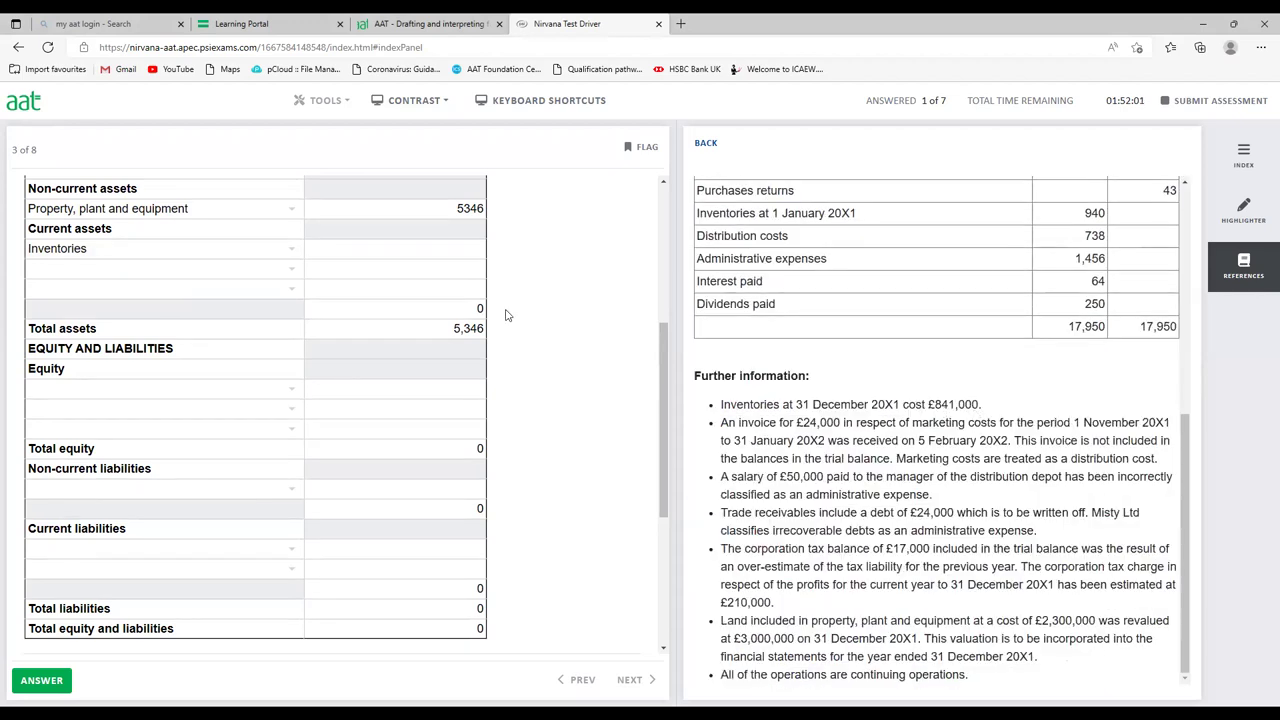
click(373, 253)
text(841)
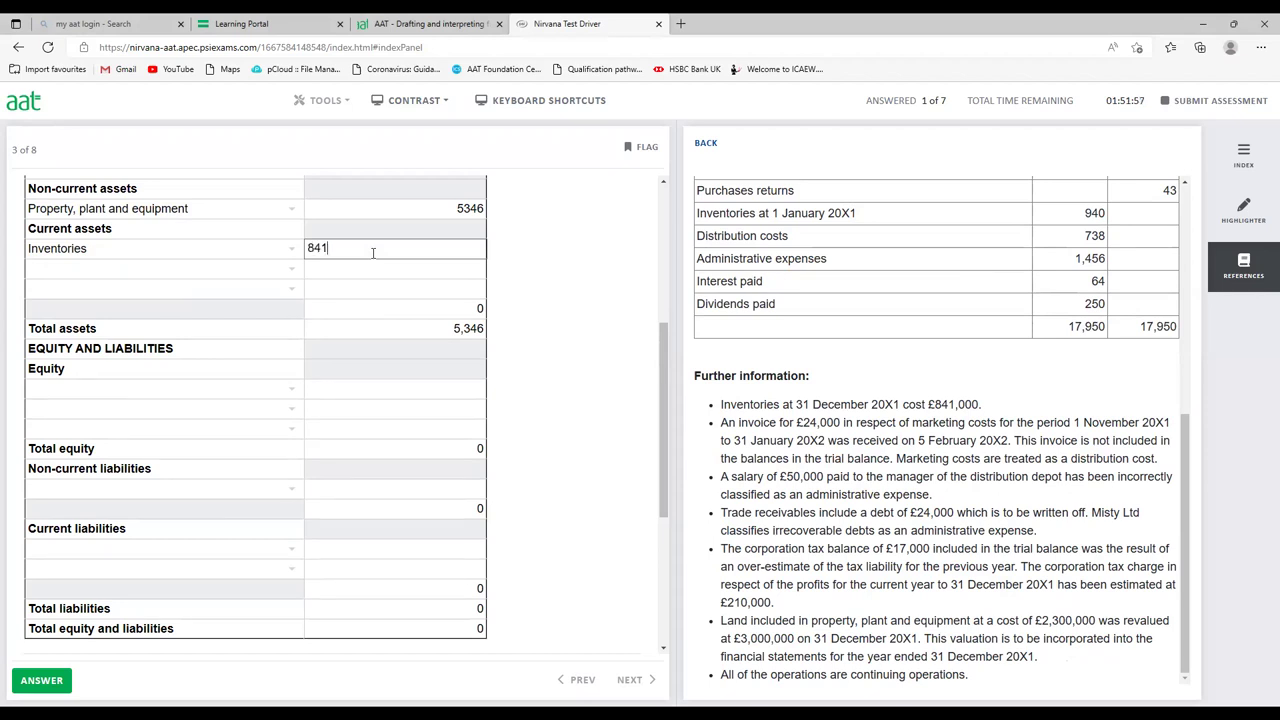
Add Trade and other receivables of 736 as the second line under Current assets.
click(268, 270)
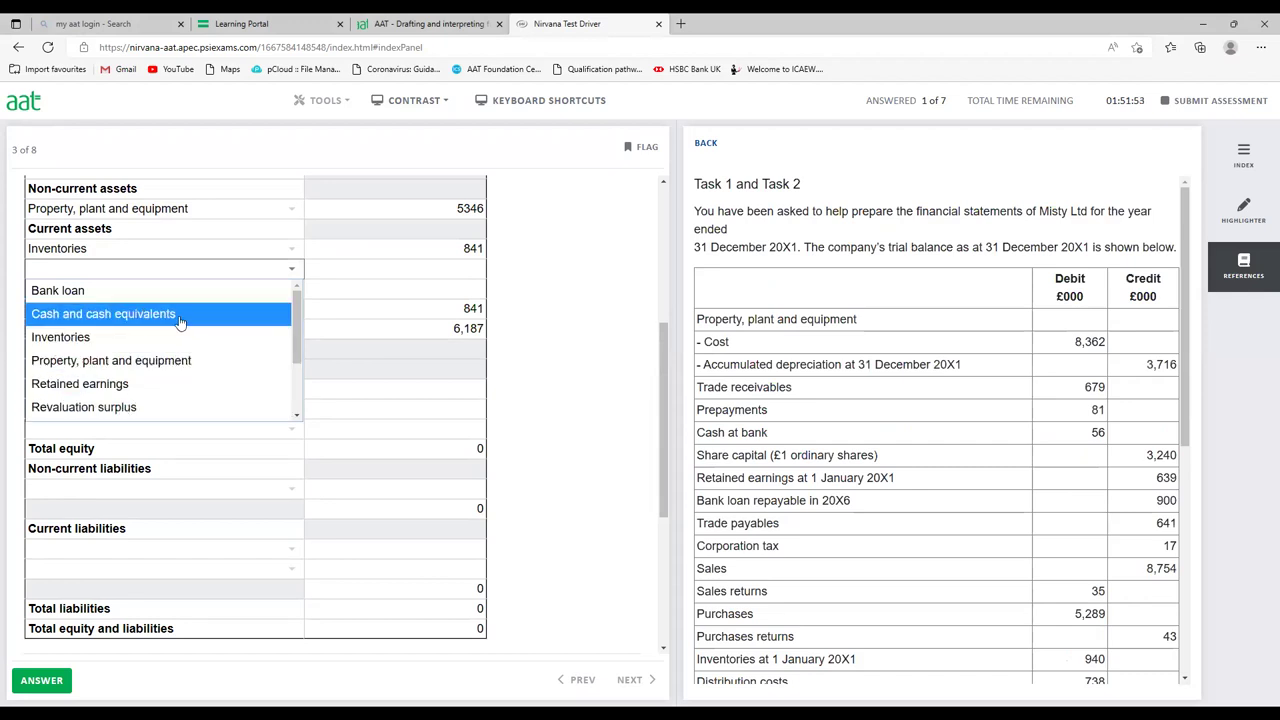
click(257, 384)
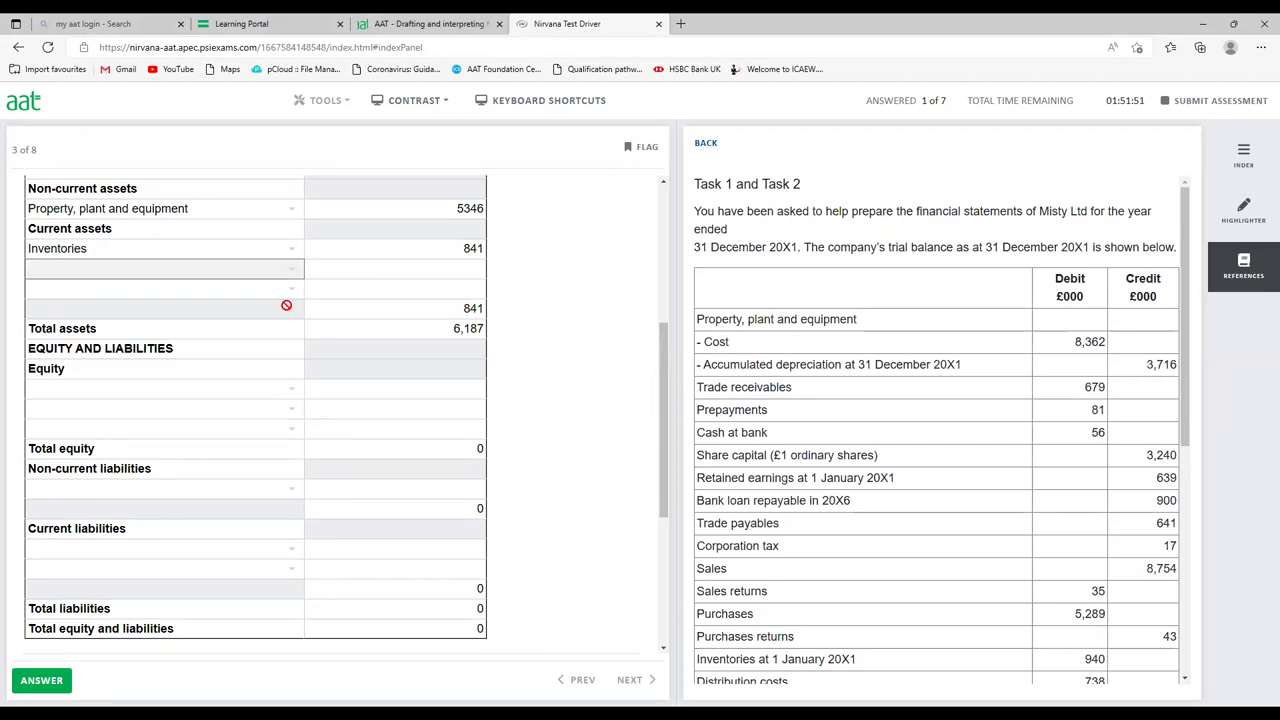
click(260, 278)
drag(299, 327, 302, 375)
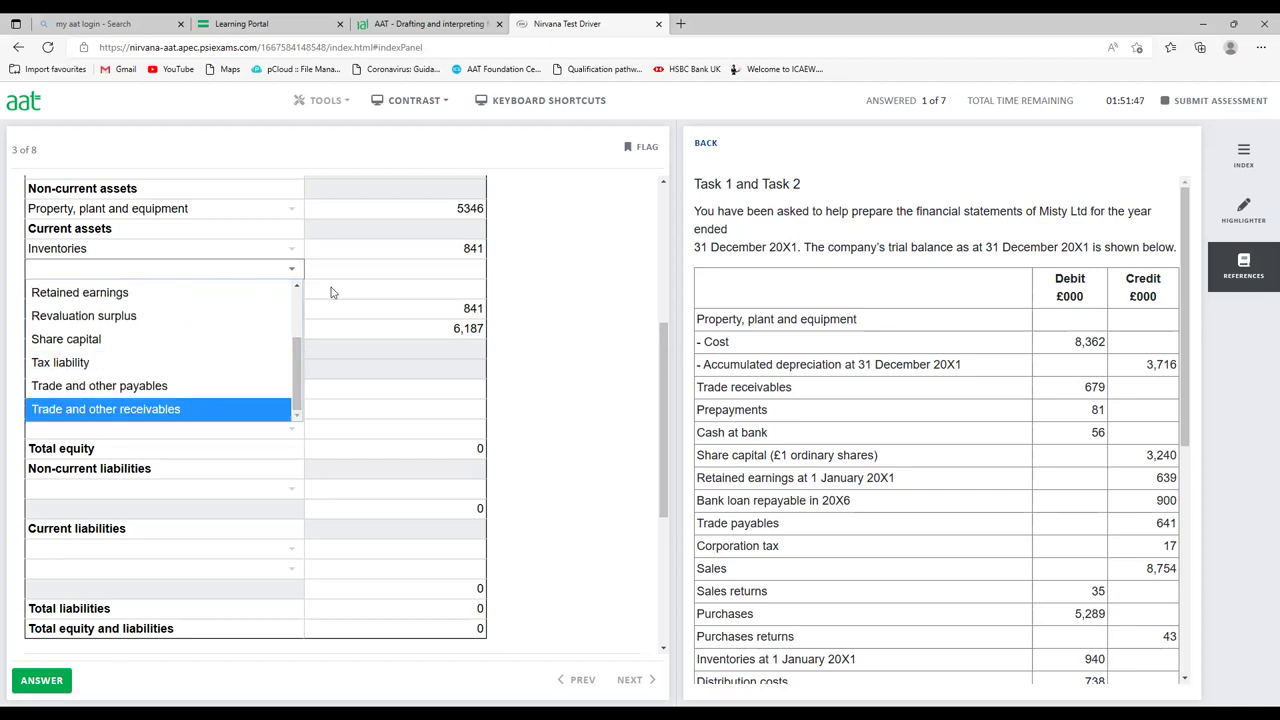
click(200, 410)
click(373, 268)
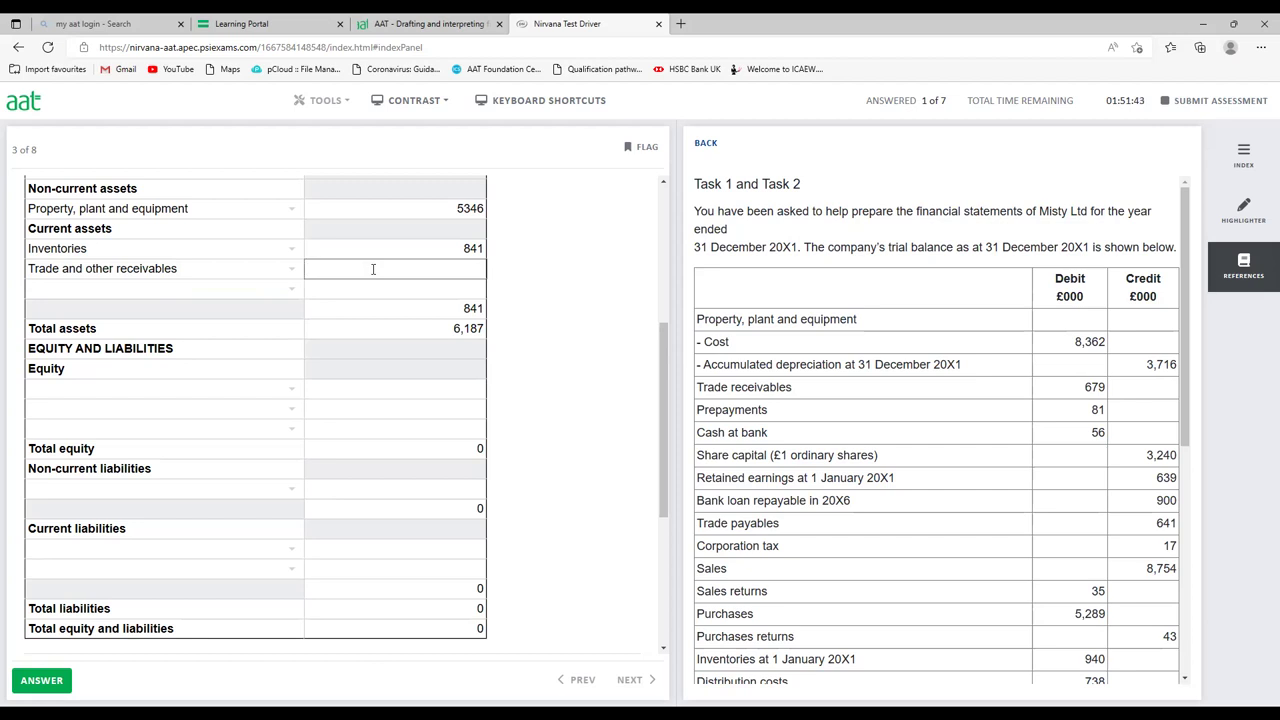
text(736)
click(992, 485)
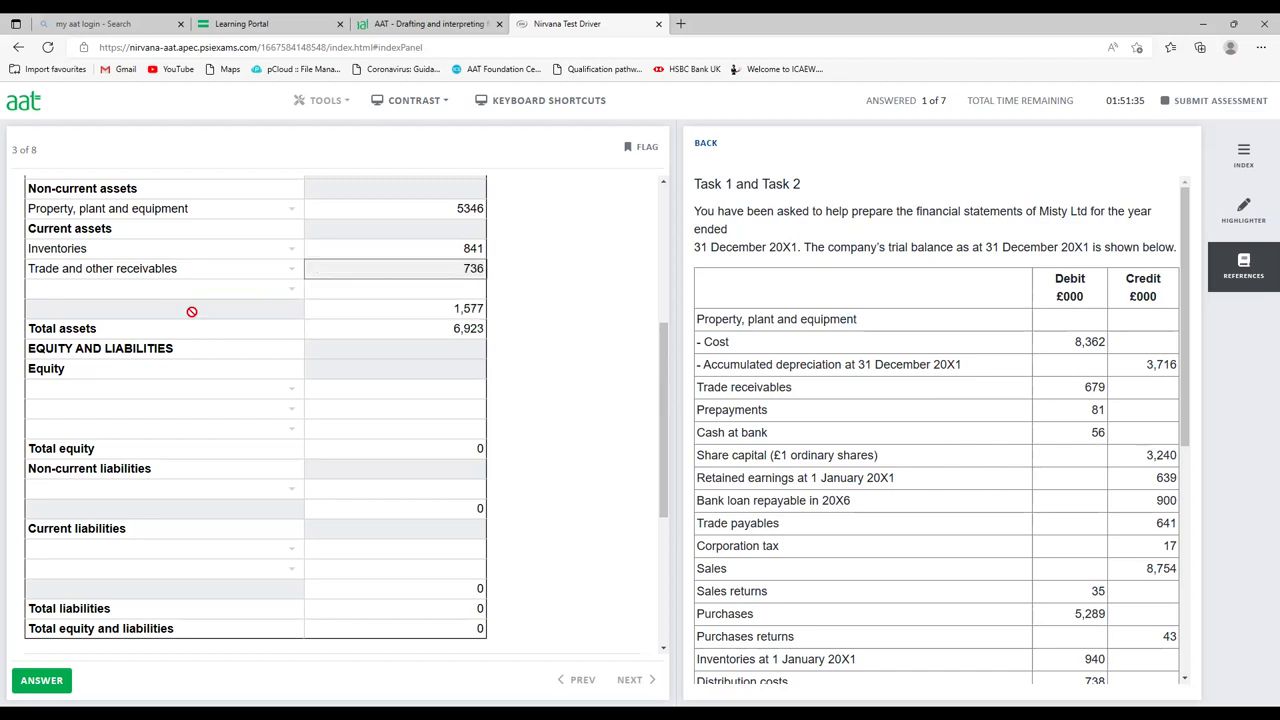
Add Cash and cash equivalents of 56 as the last line under Current assets.
click(284, 292)
click(285, 292)
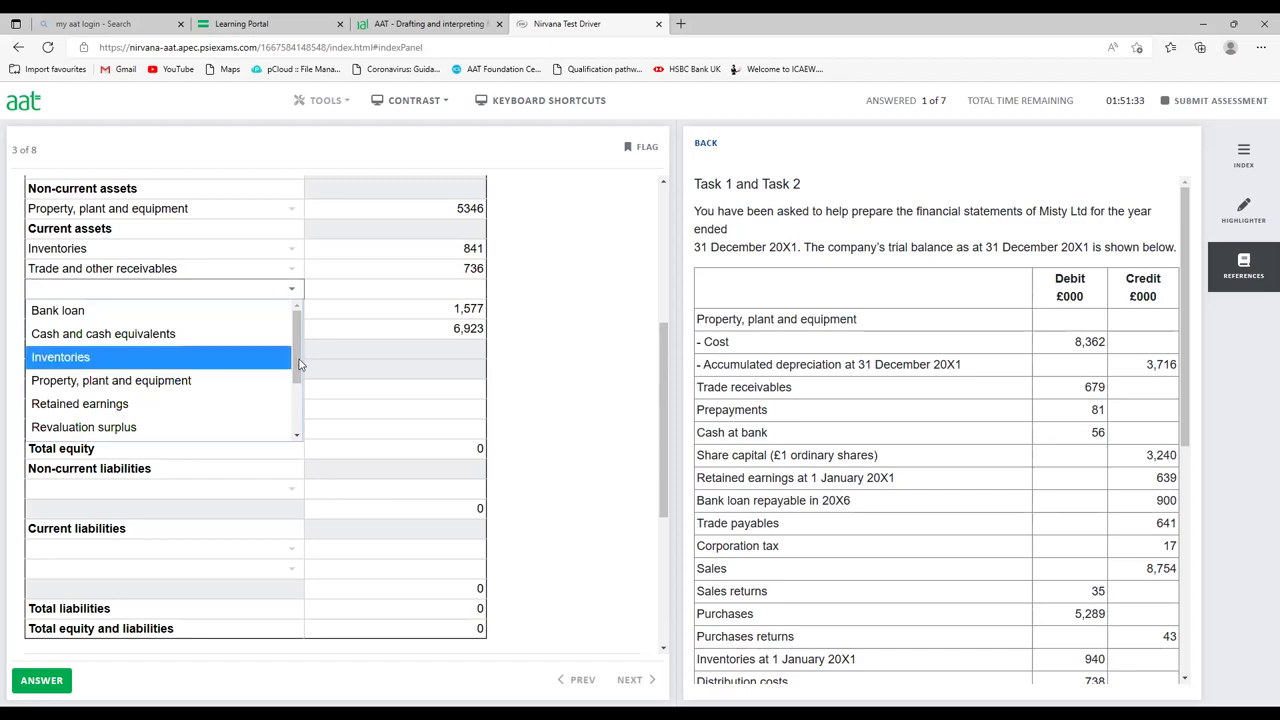
scroll(301, 391, down, 2)
scroll(301, 391, down, 1)
scroll(304, 400, up, 3)
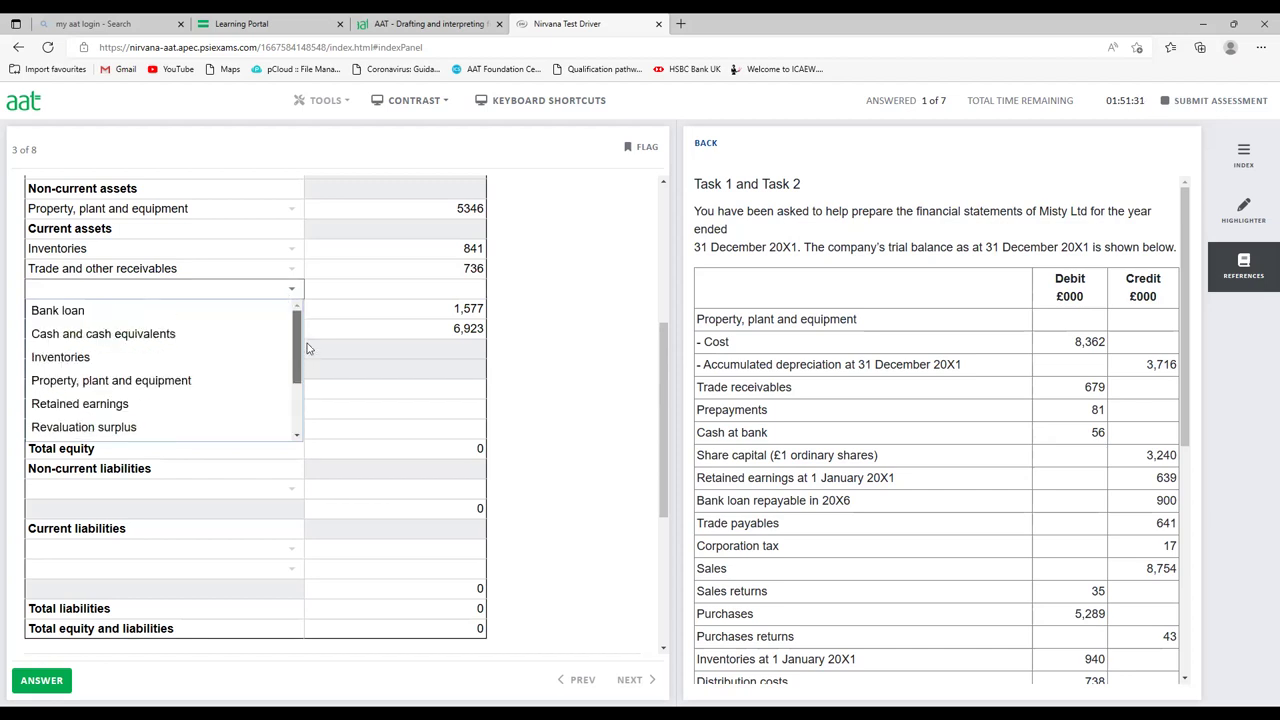
click(175, 334)
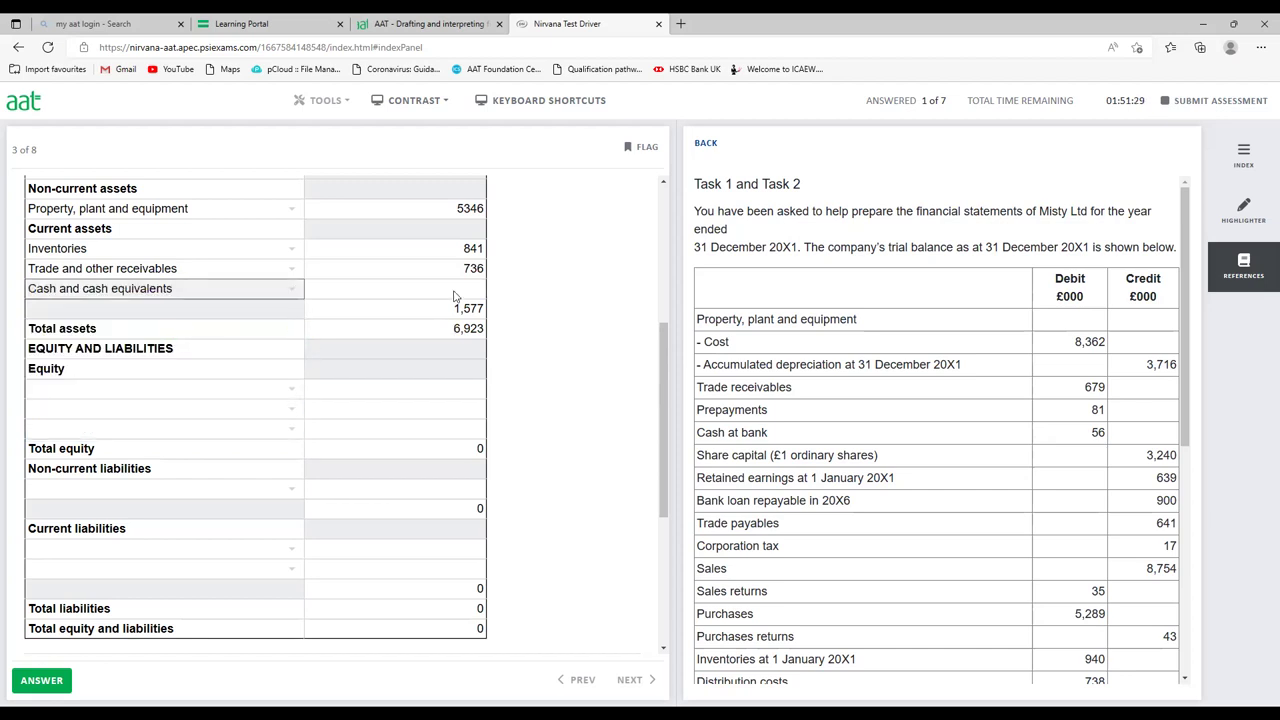
key(Tab)
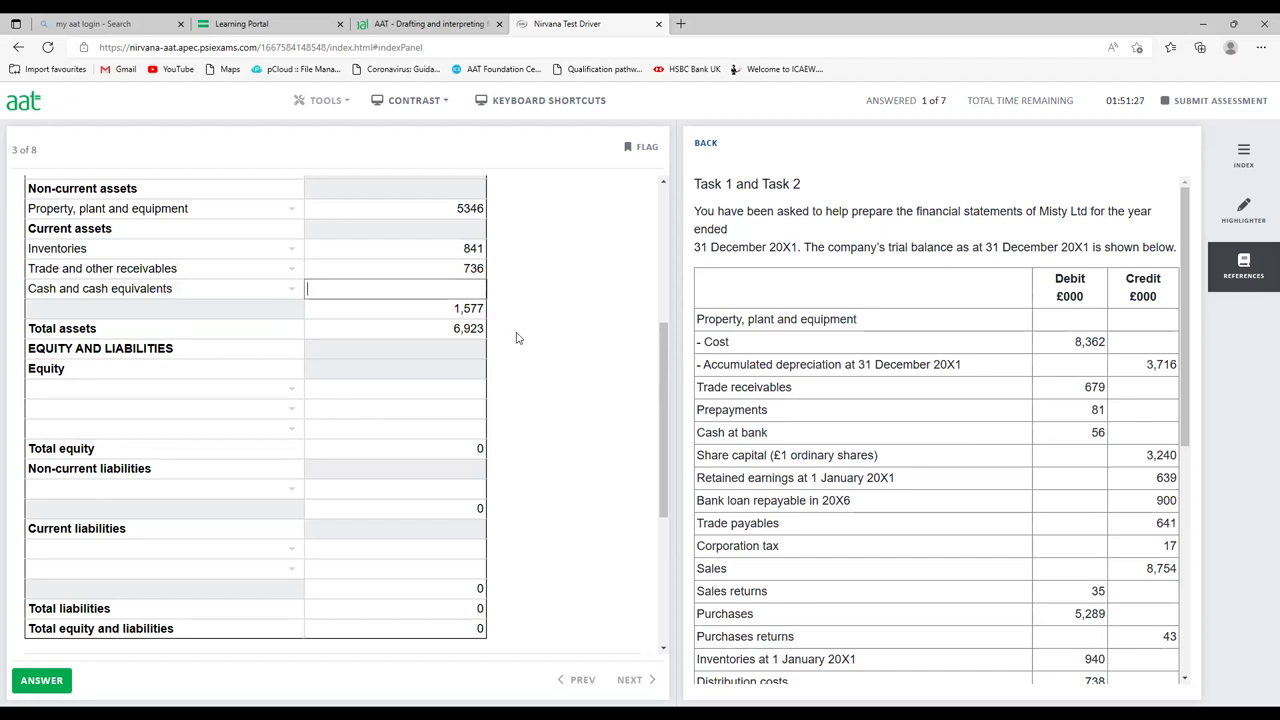
text(56)
key(Tab)
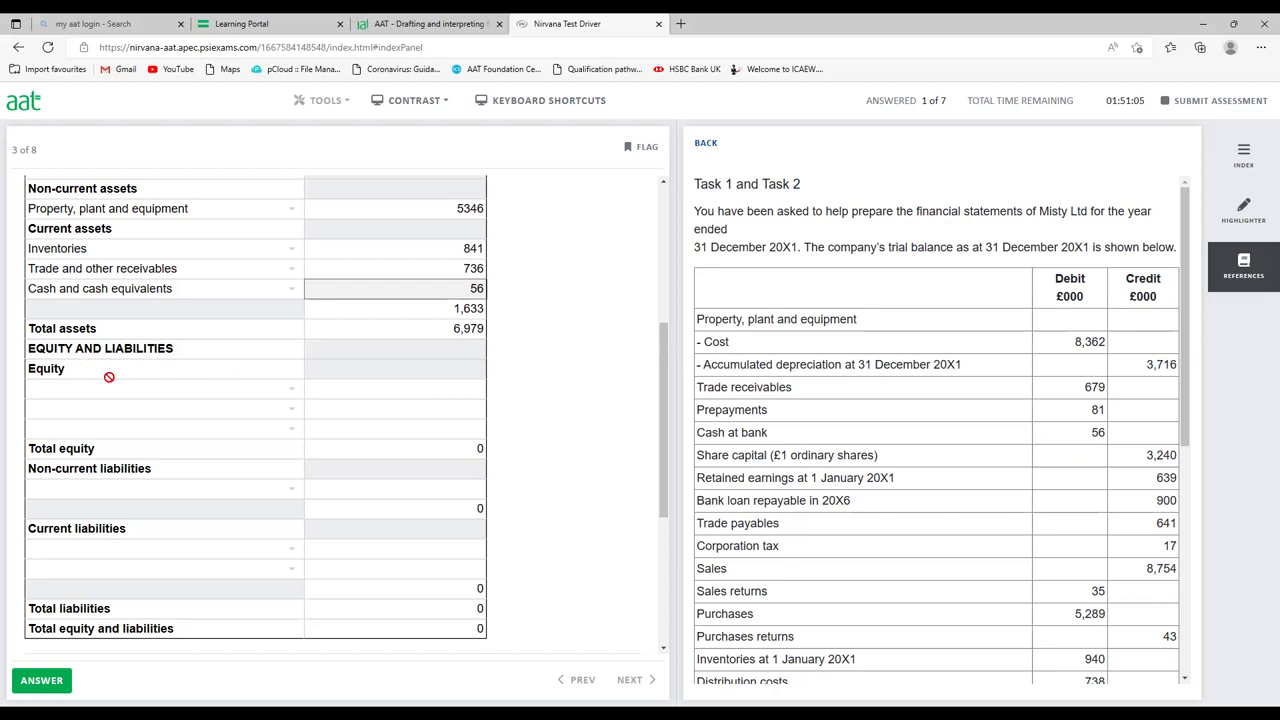
Enter Share capital of 3240 from the trial balance as the first line under Equity.
click(265, 390)
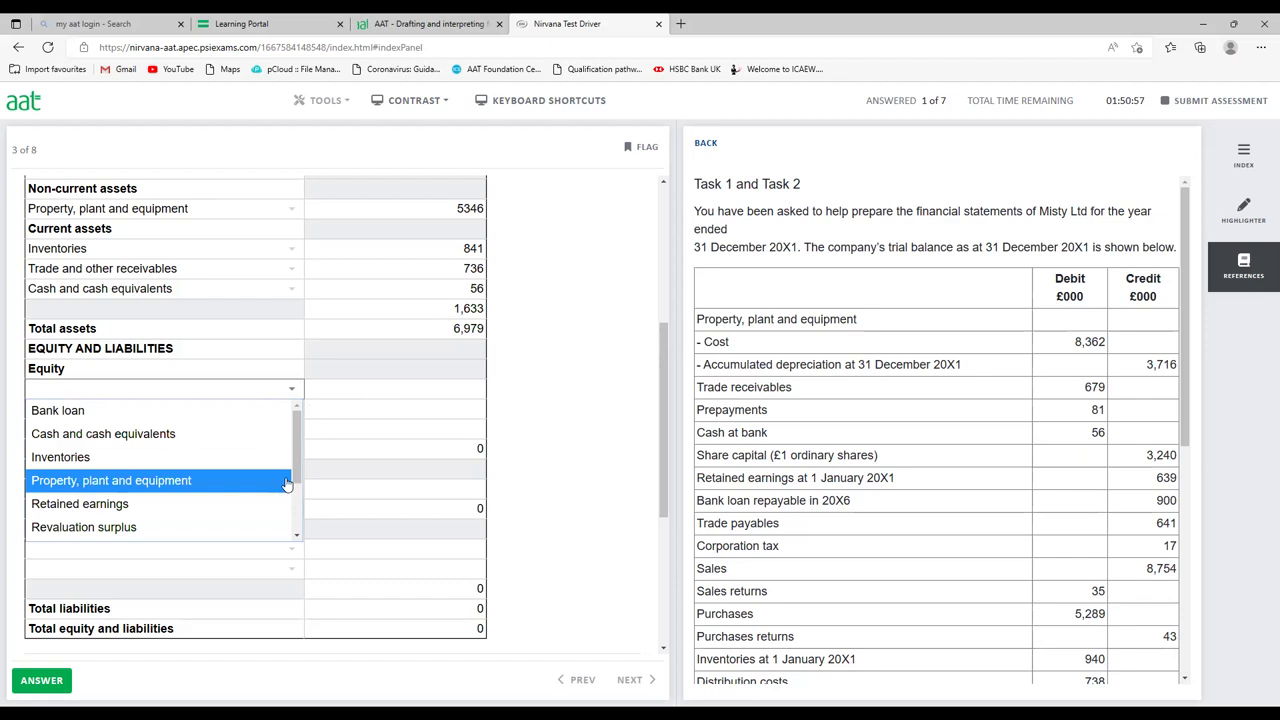
scroll(297, 460, down, 1)
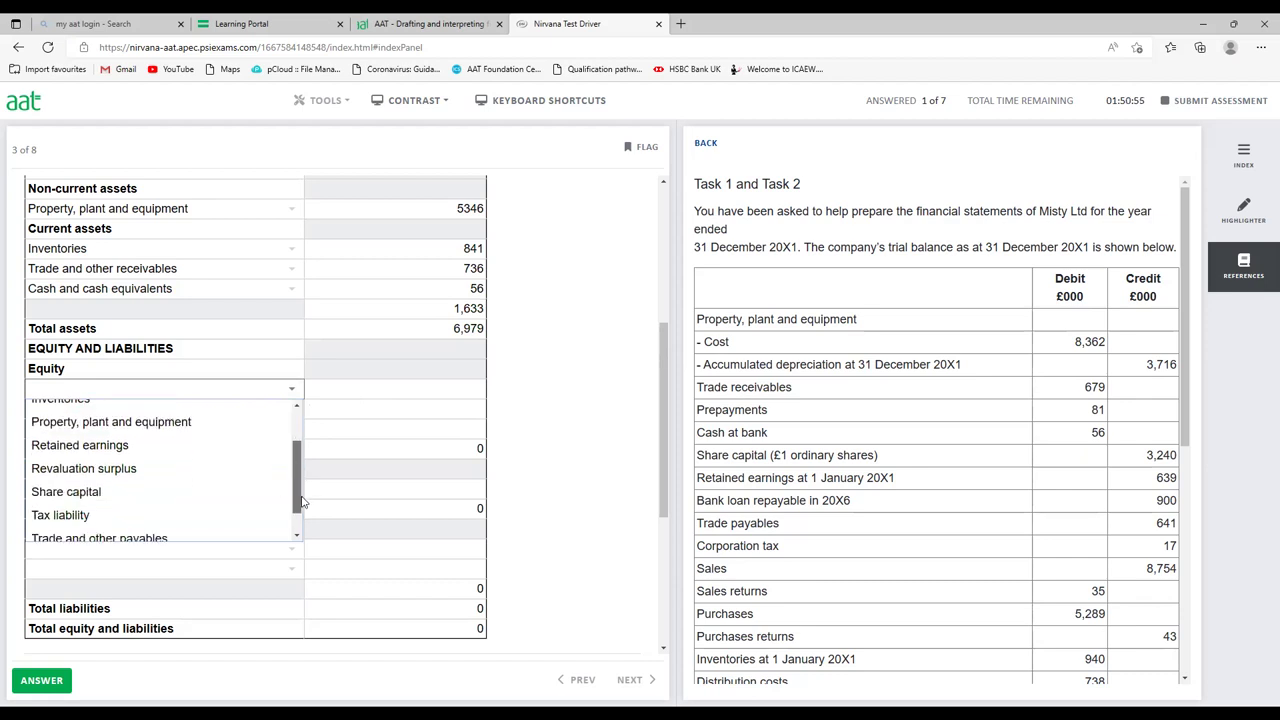
click(216, 483)
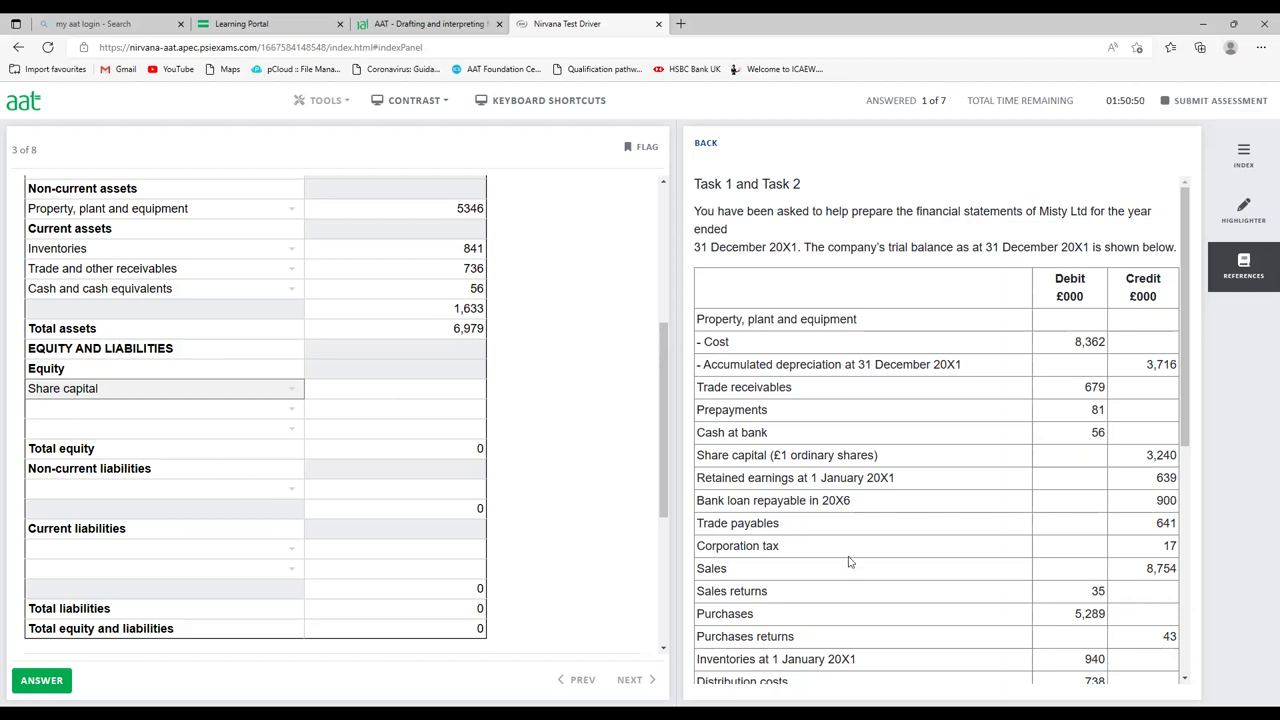
click(349, 392)
click(349, 392)
text(3240)
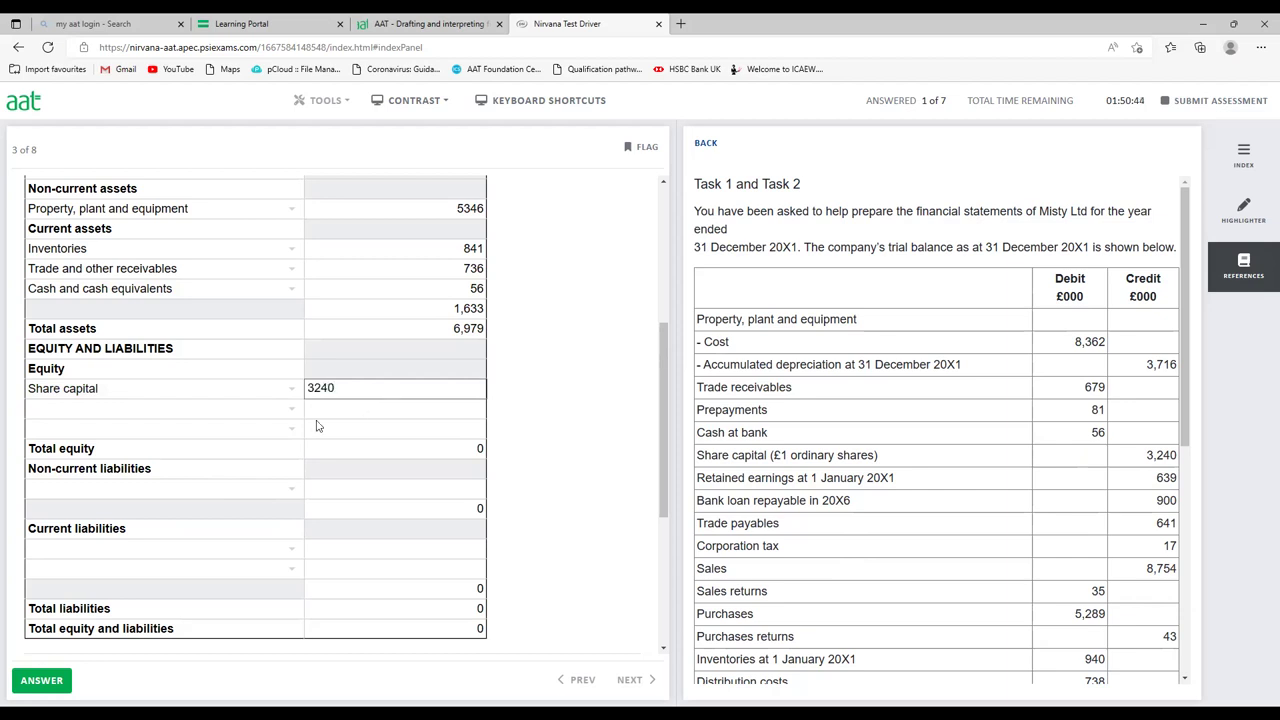
Add Revaluation surplus of 700 as the second line under Equity.
click(245, 418)
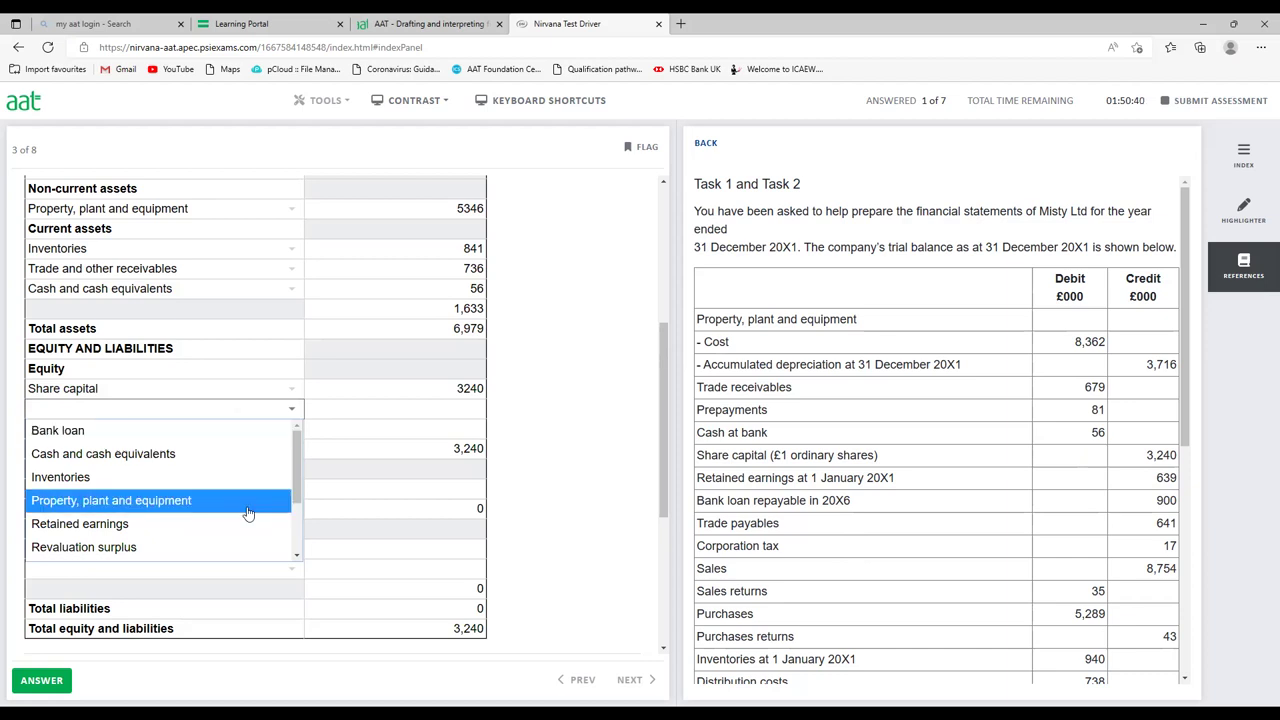
click(193, 550)
click(410, 416)
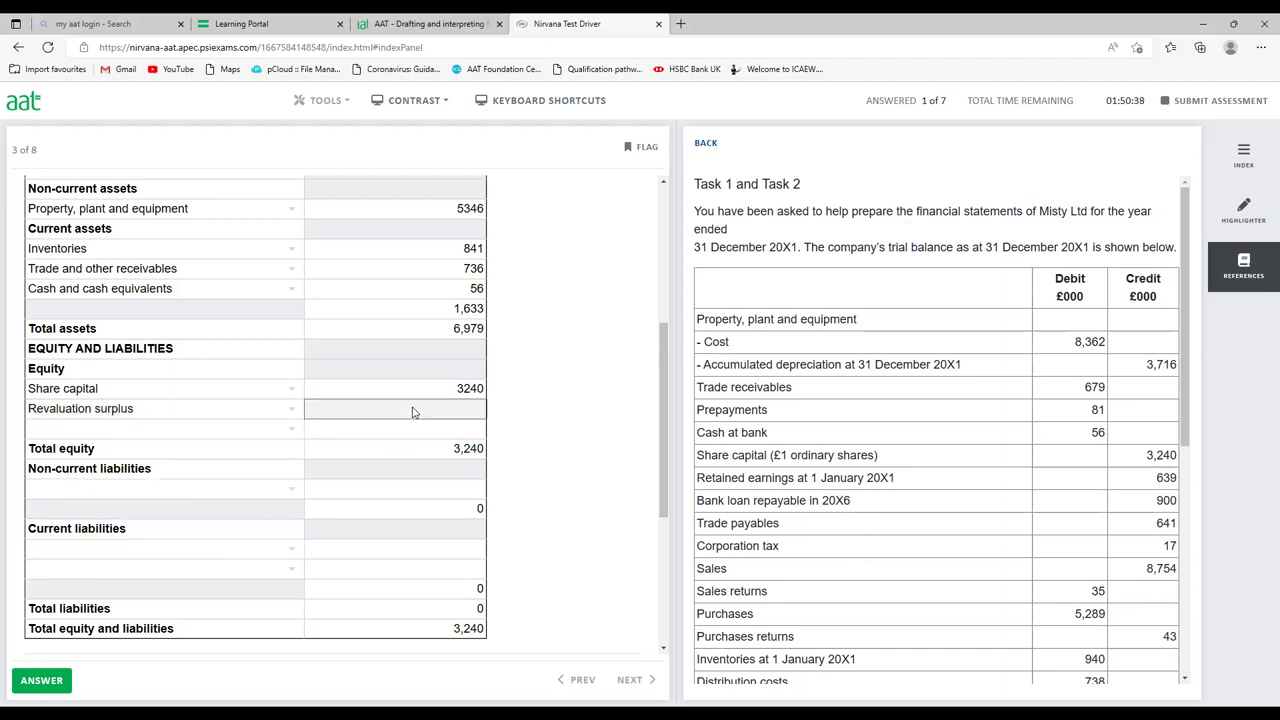
text(700)
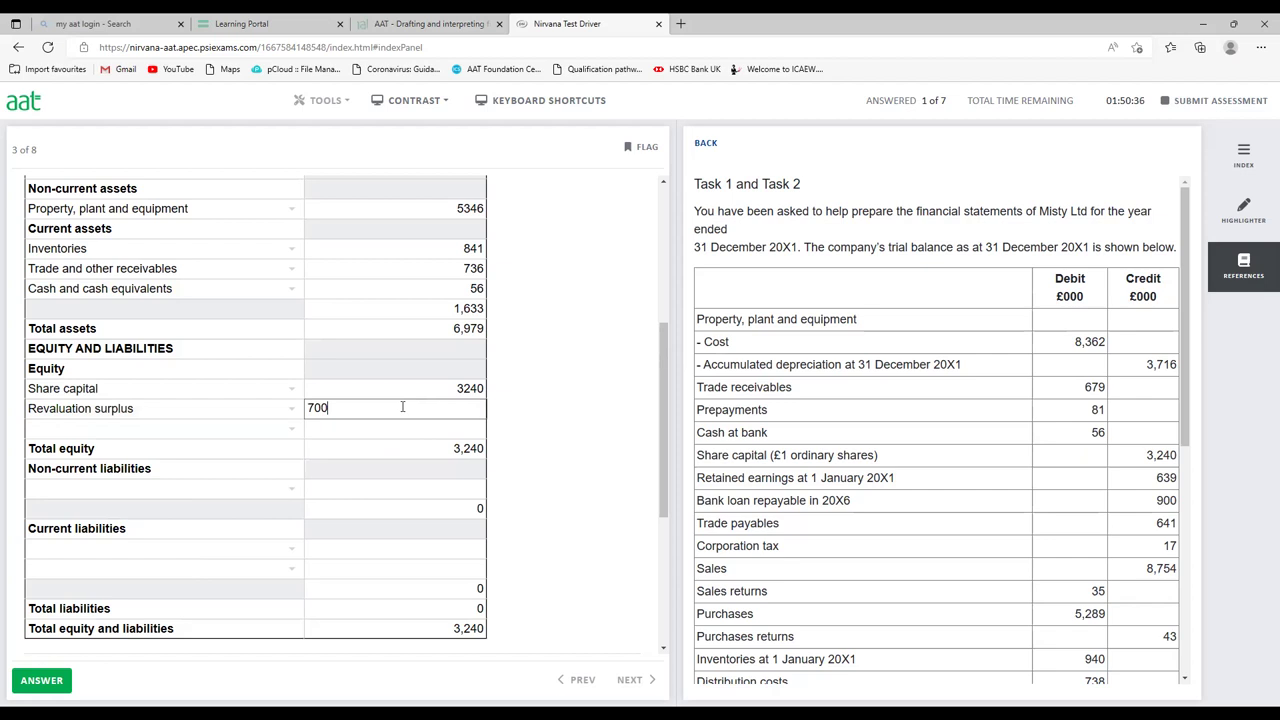
Add Retained earnings of 1272 as the last line under Equity.
click(282, 430)
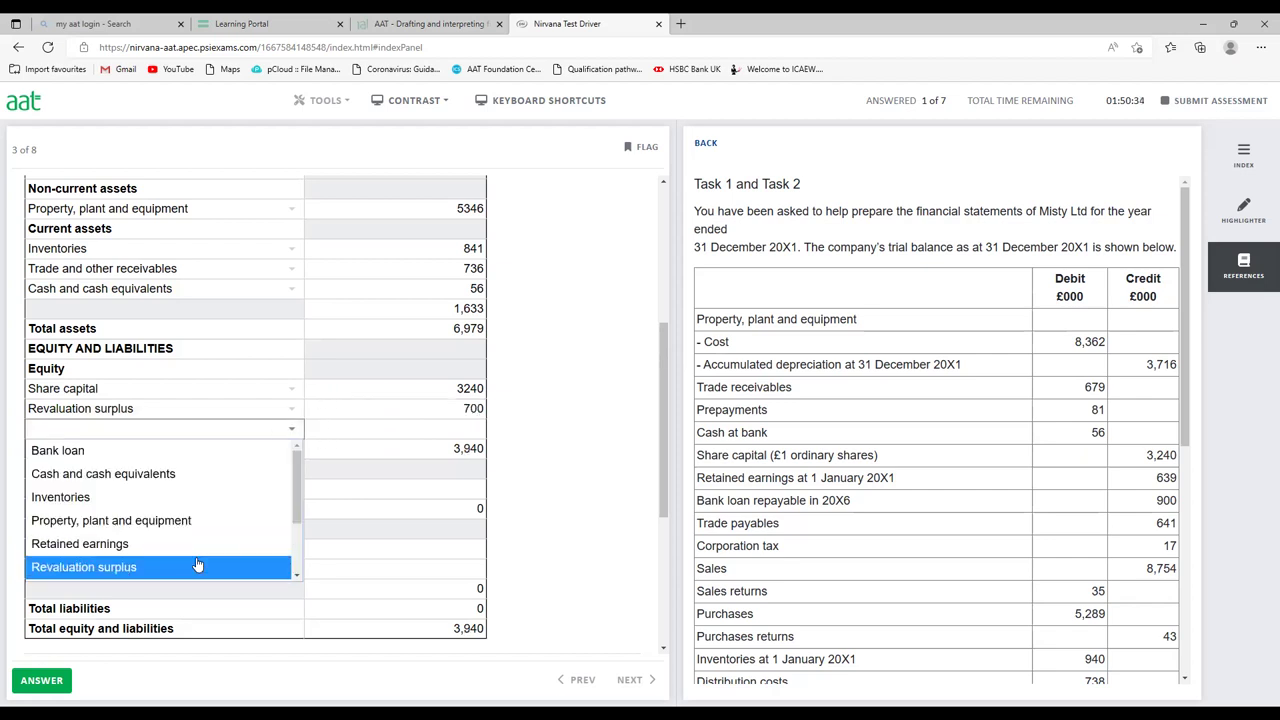
click(198, 545)
click(411, 430)
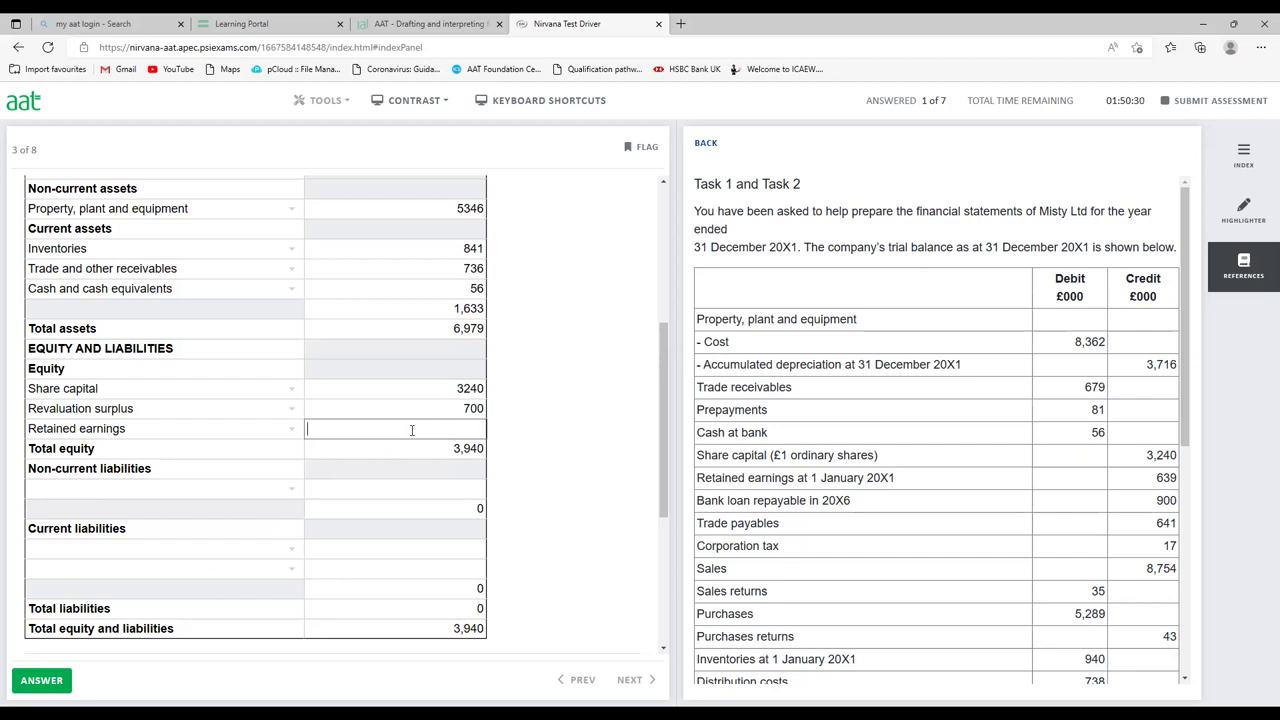
text(1272)
click(596, 421)
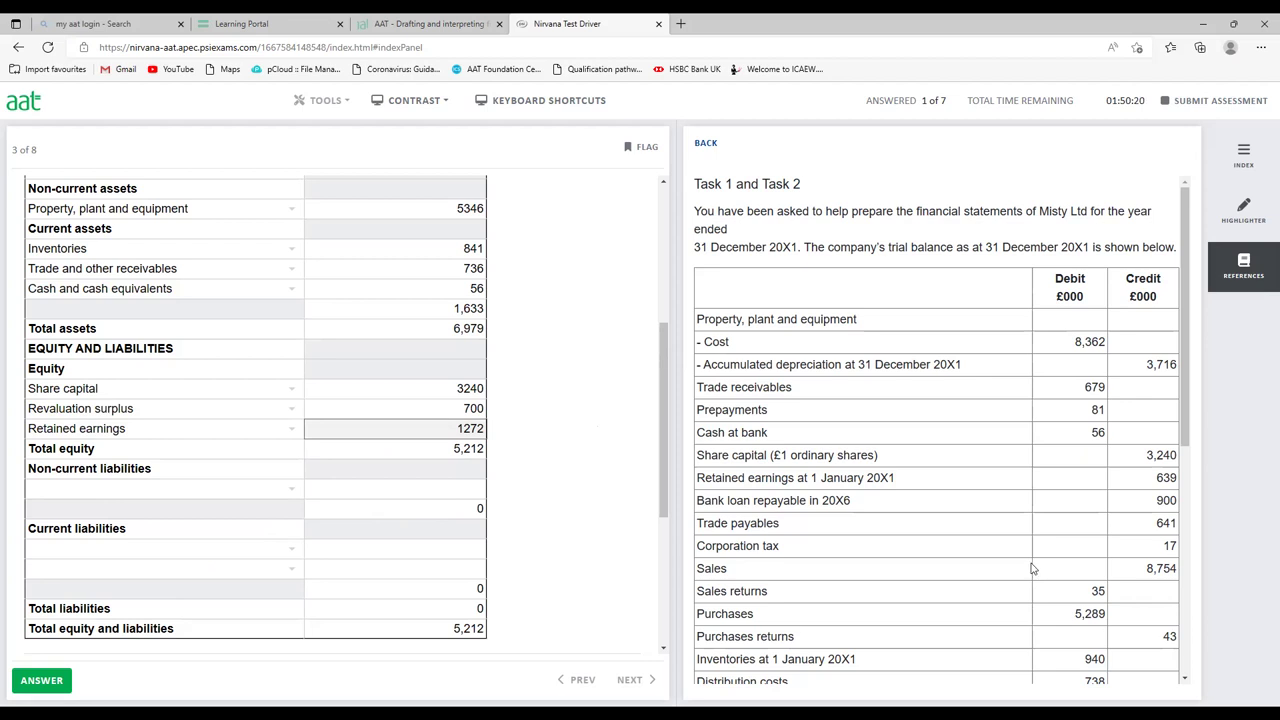
Enter Bank loan of 900 from the trial balance as the line under Non-current liabilities.
scroll(1034, 566, down, 2)
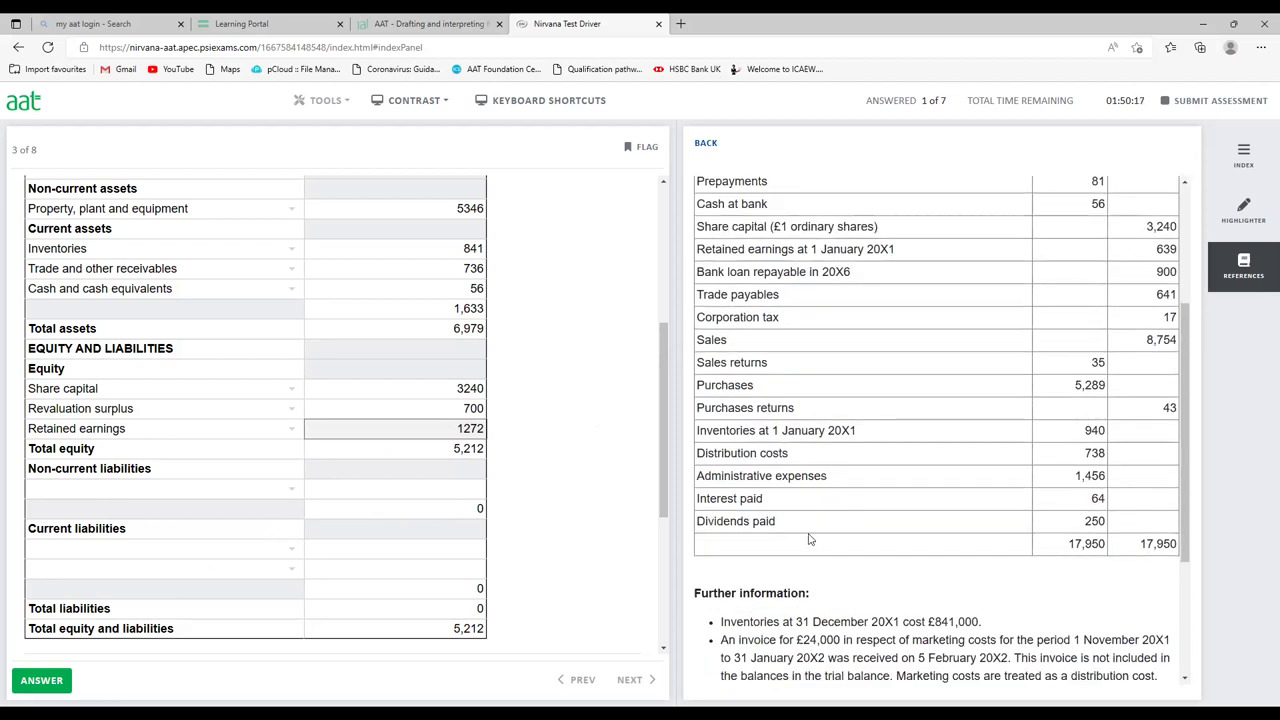
scroll(810, 540, up, 1)
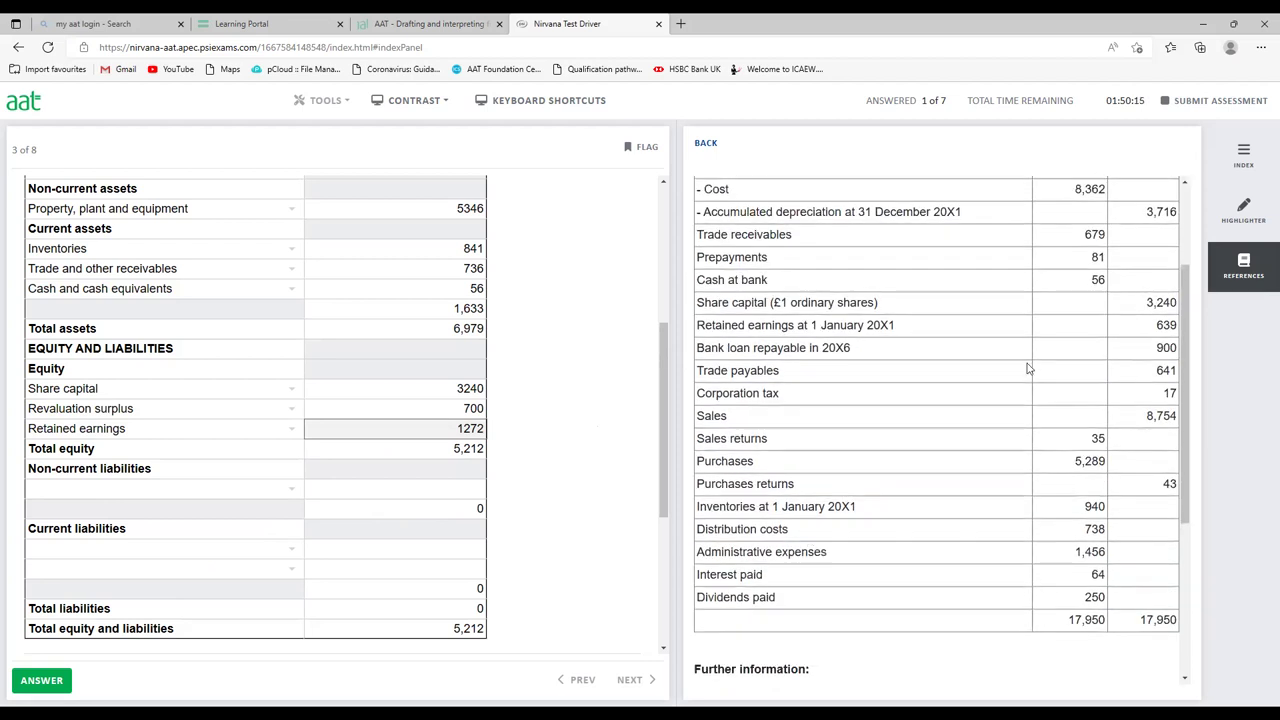
click(272, 493)
click(234, 511)
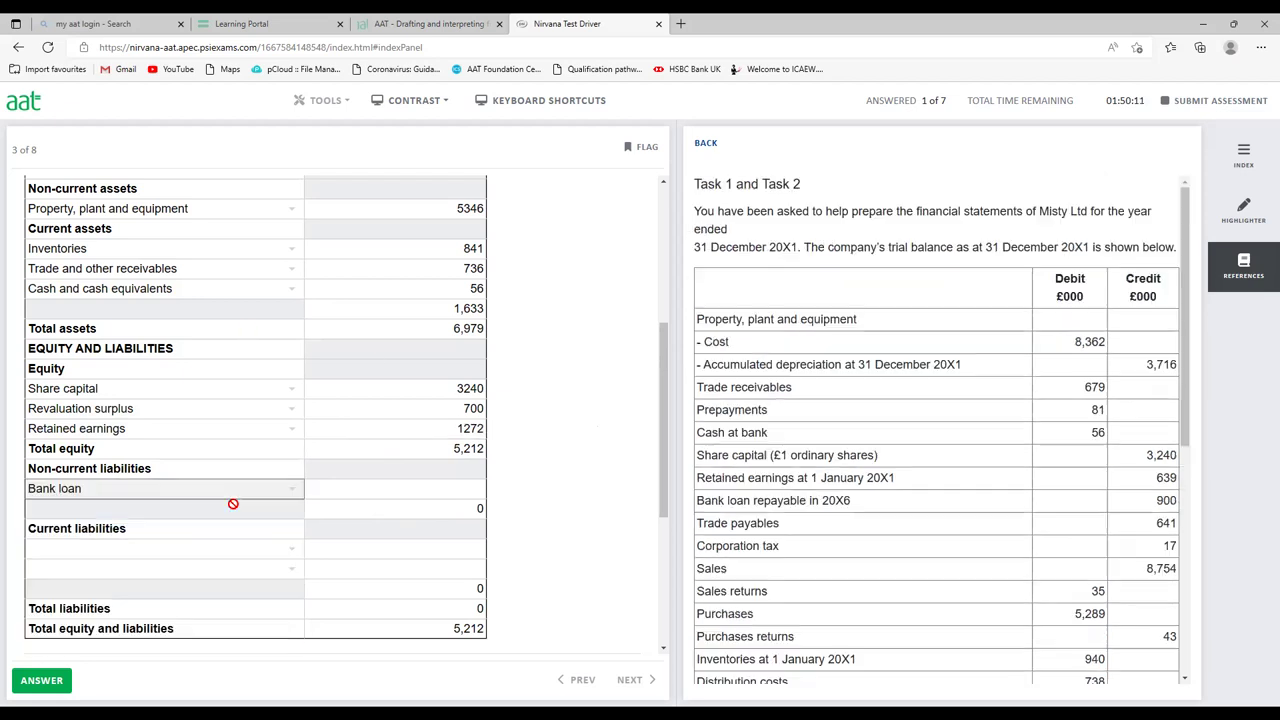
click(428, 486)
text(900)
click(568, 539)
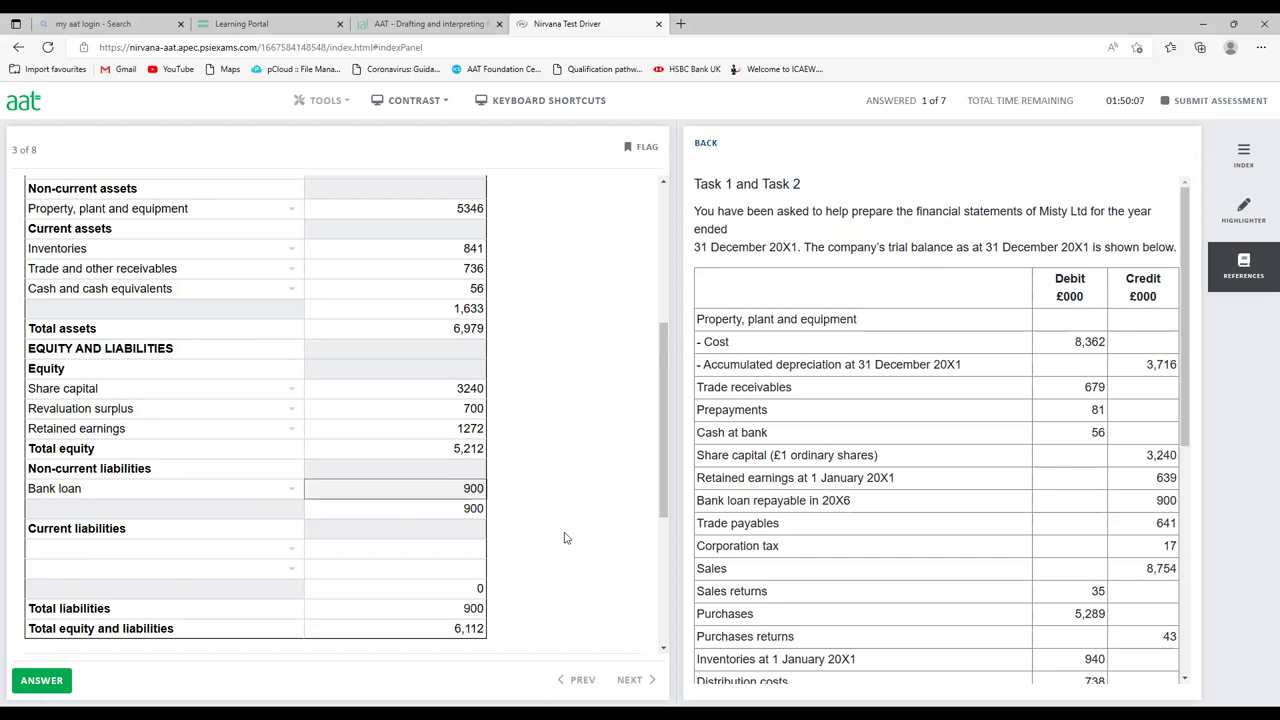
Add Trade and other payables of 657 as the first line under Current liabilities.
click(267, 553)
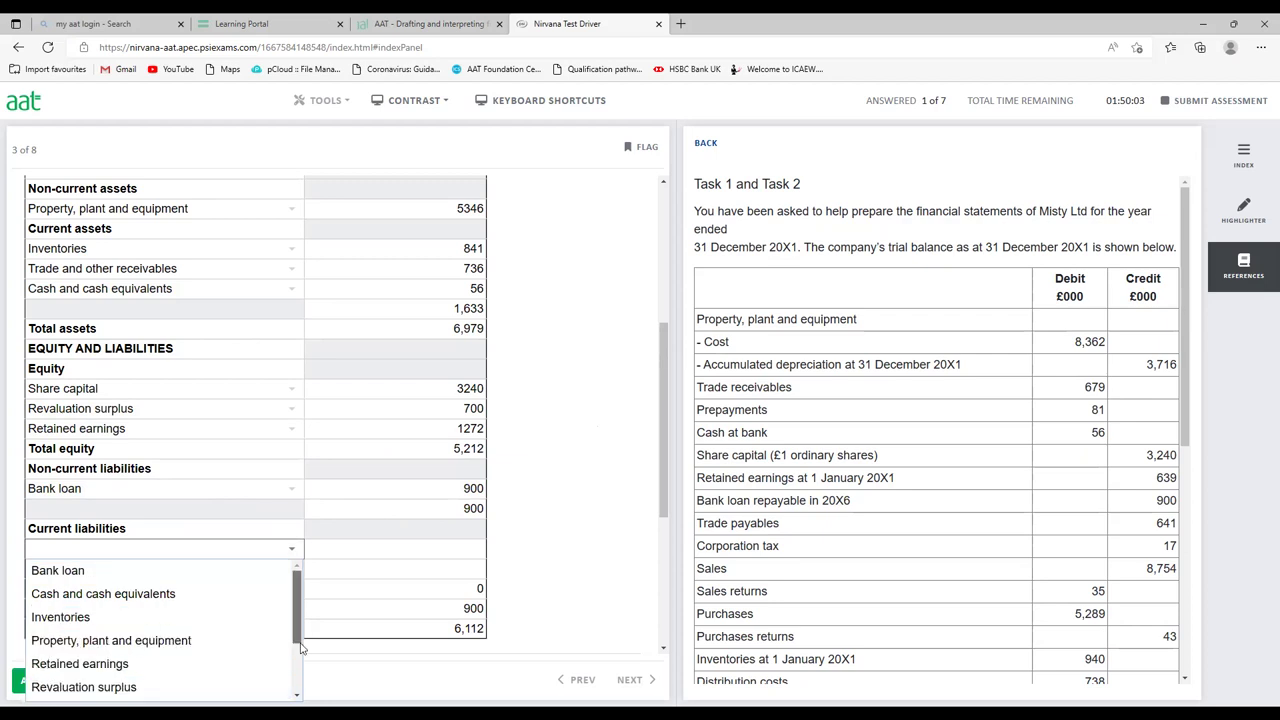
scroll(260, 660, down, 2)
click(235, 682)
click(405, 550)
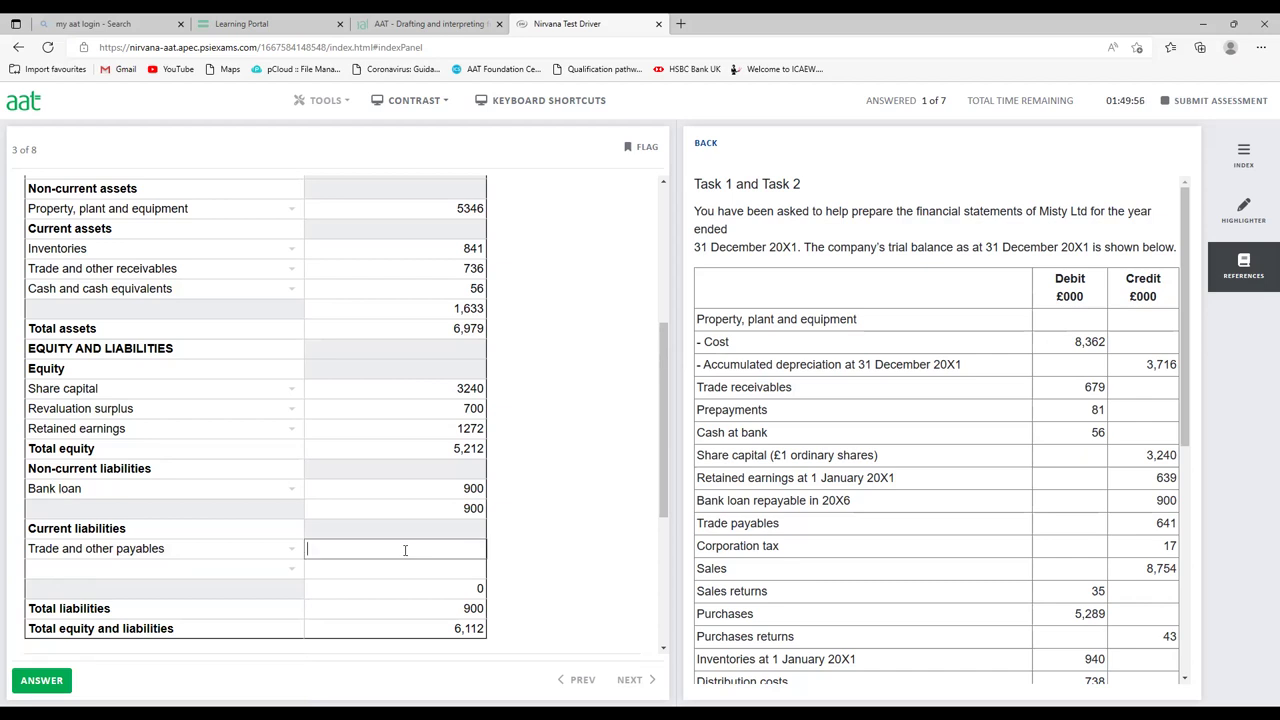
text(657)
click(534, 533)
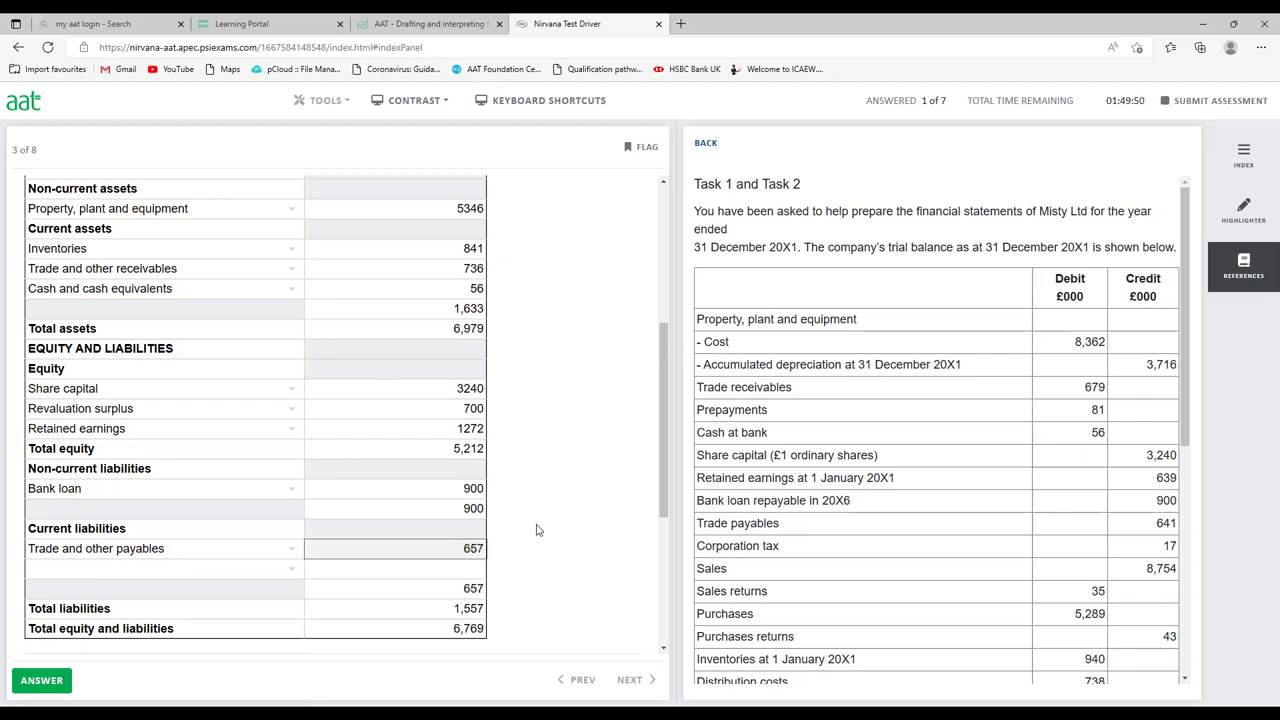
Add Tax liability of 210 from the further information as the second line under Current liabilities.
scroll(868, 530, down, 2)
scroll(868, 532, down, 2)
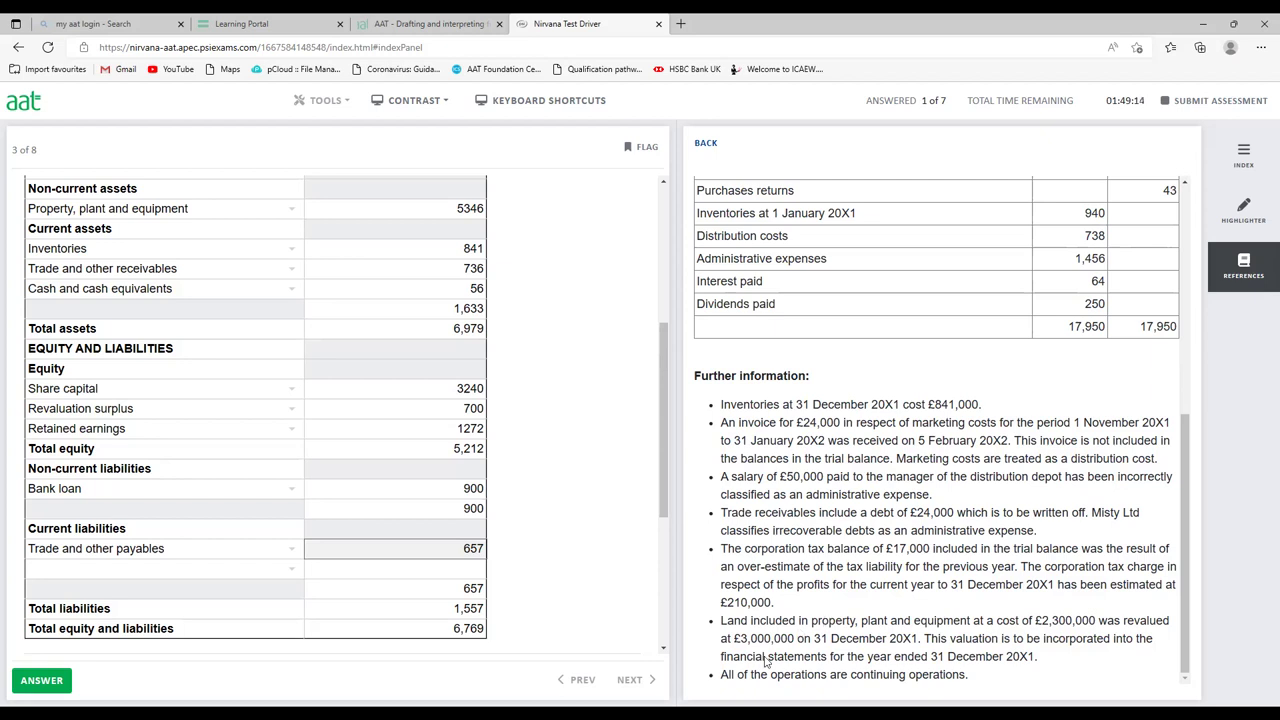
click(294, 570)
drag(300, 500, 298, 530)
click(255, 527)
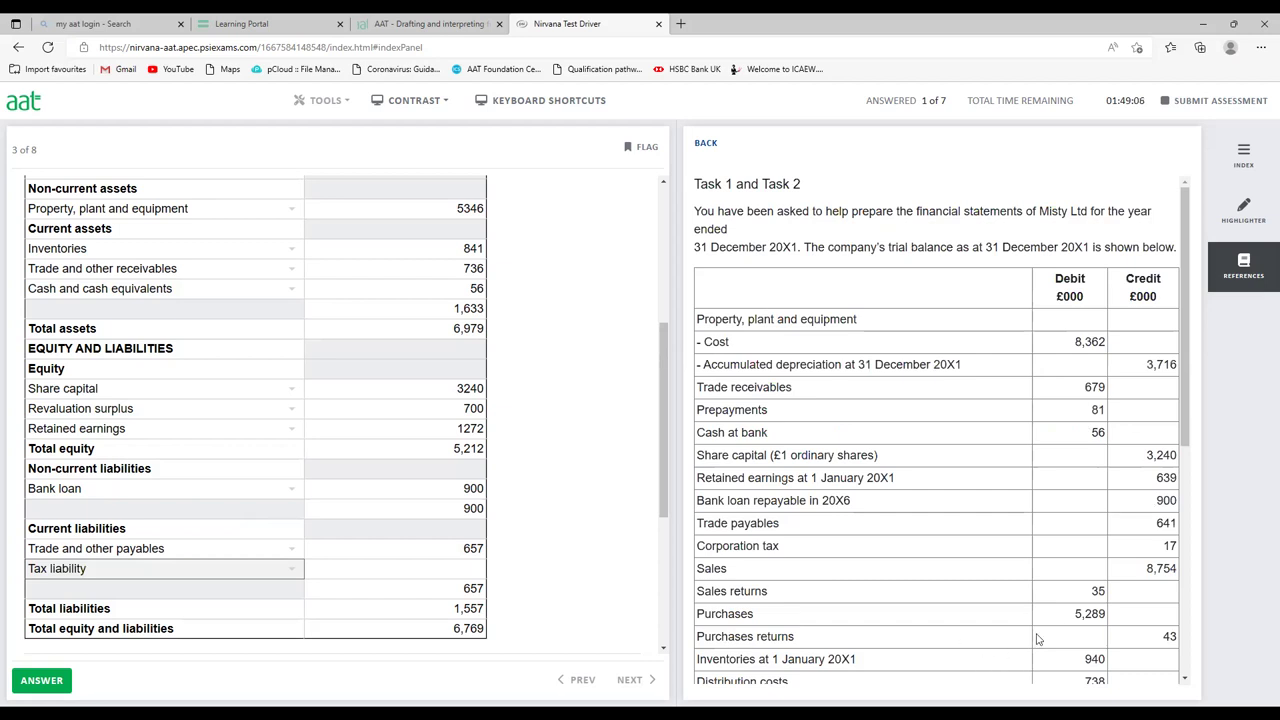
scroll(1040, 638, down, 5)
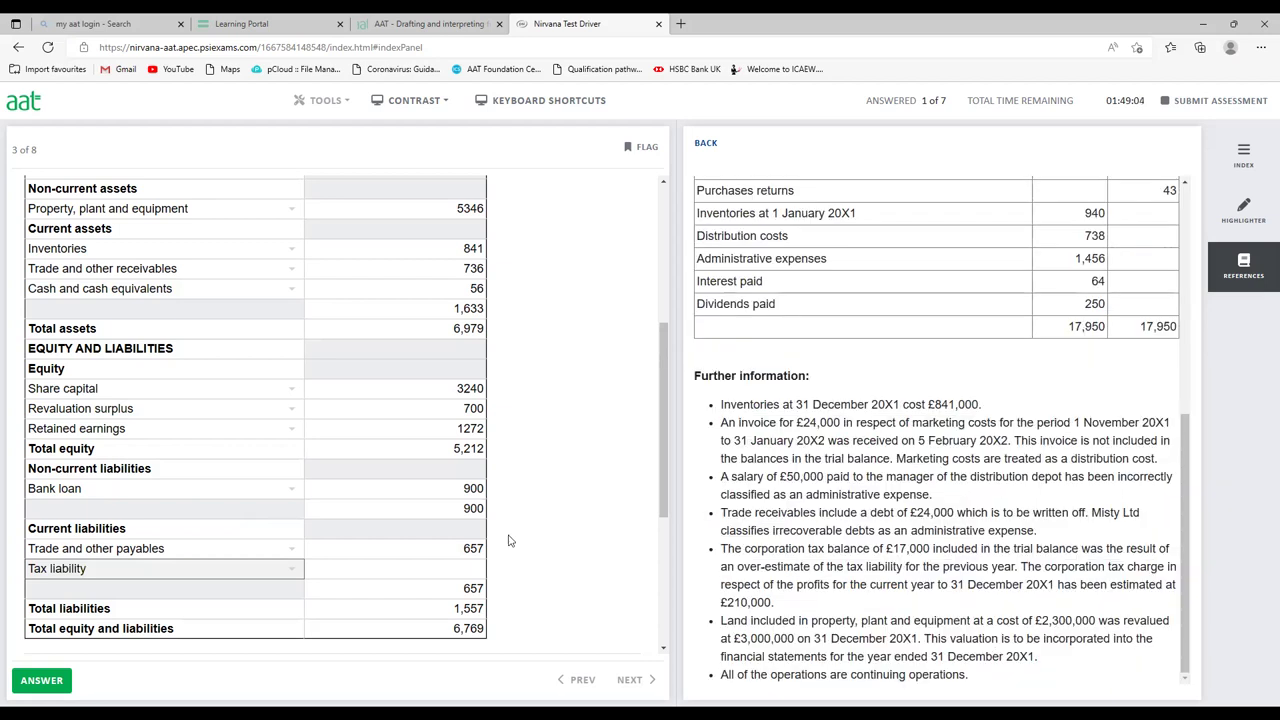
click(435, 572)
text(210)
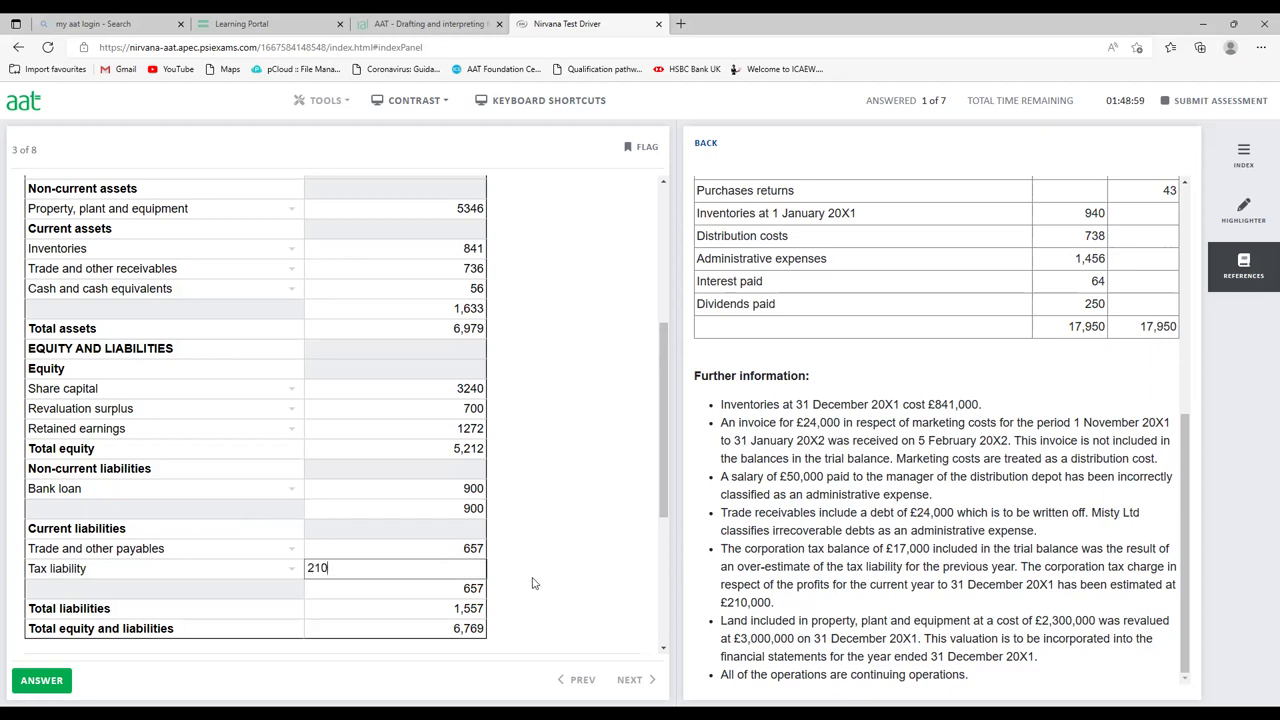
click(590, 537)
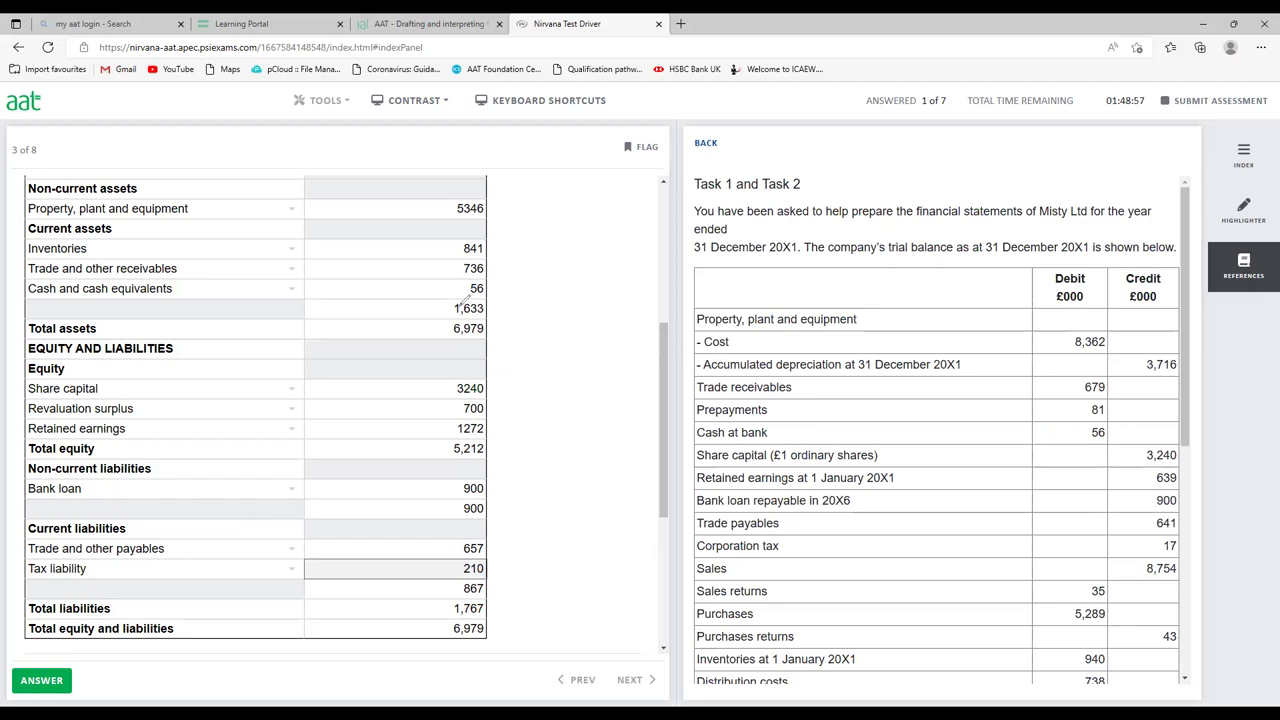
Circle the Total assets and Total equity and liabilities figures with the pen and link the two.
drag(470, 318, 478, 320)
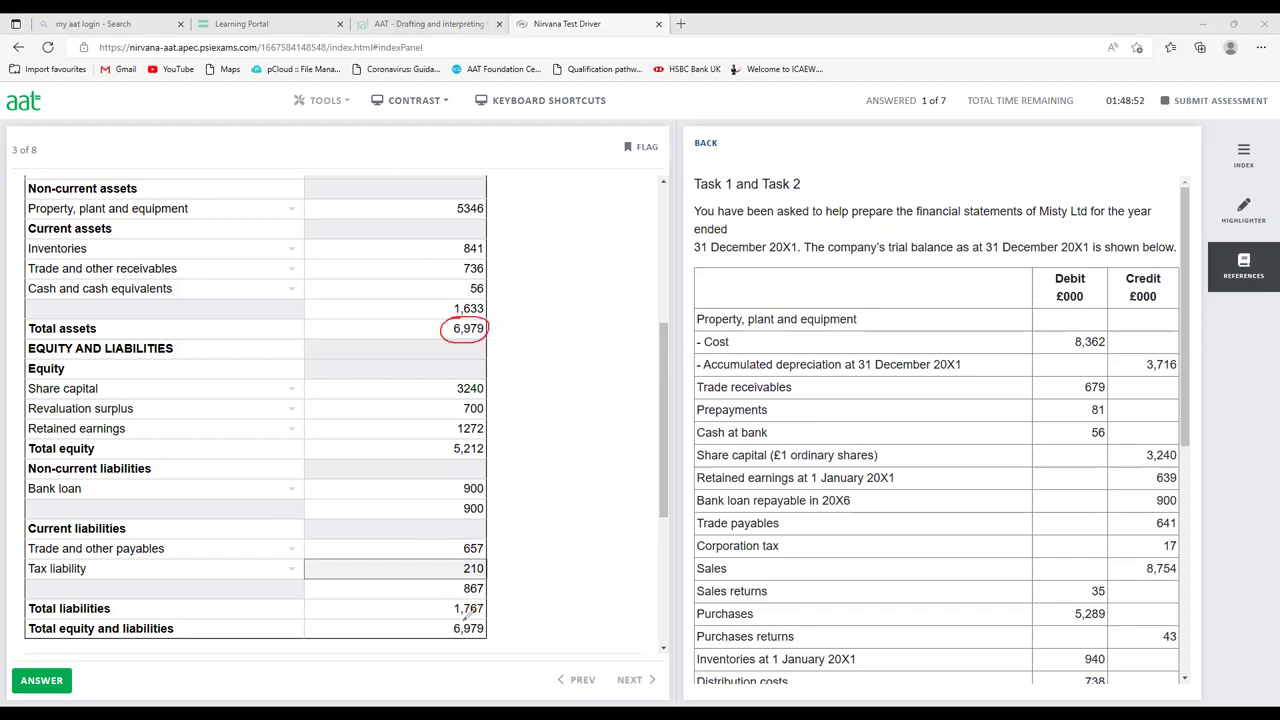
drag(461, 613, 462, 614)
mouse_move(488, 324)
mouse_down()
mouse_move(521, 348)
mouse_move(522, 566)
mouse_move(489, 612)
mouse_up()
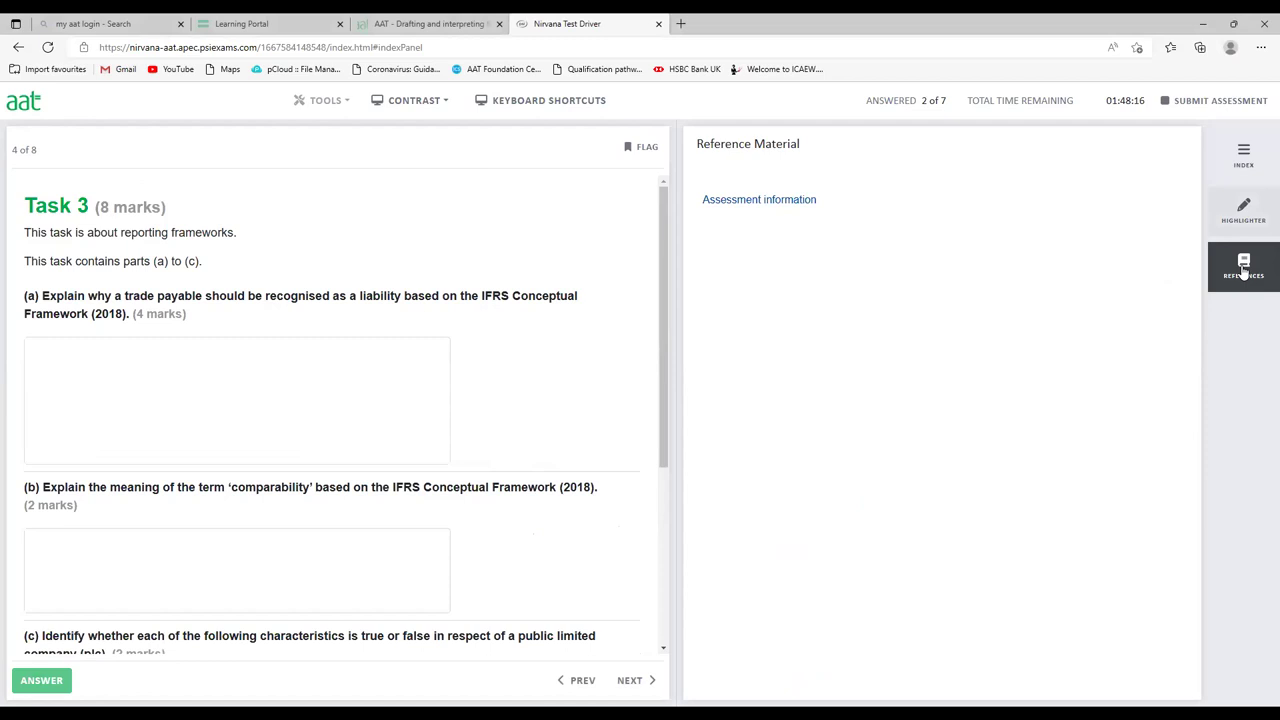
Hide the reference material and mark IFRS, 2018, trade payable and liability in Task 3 part (a), noting "IAS" above IFRS.
click(1243, 270)
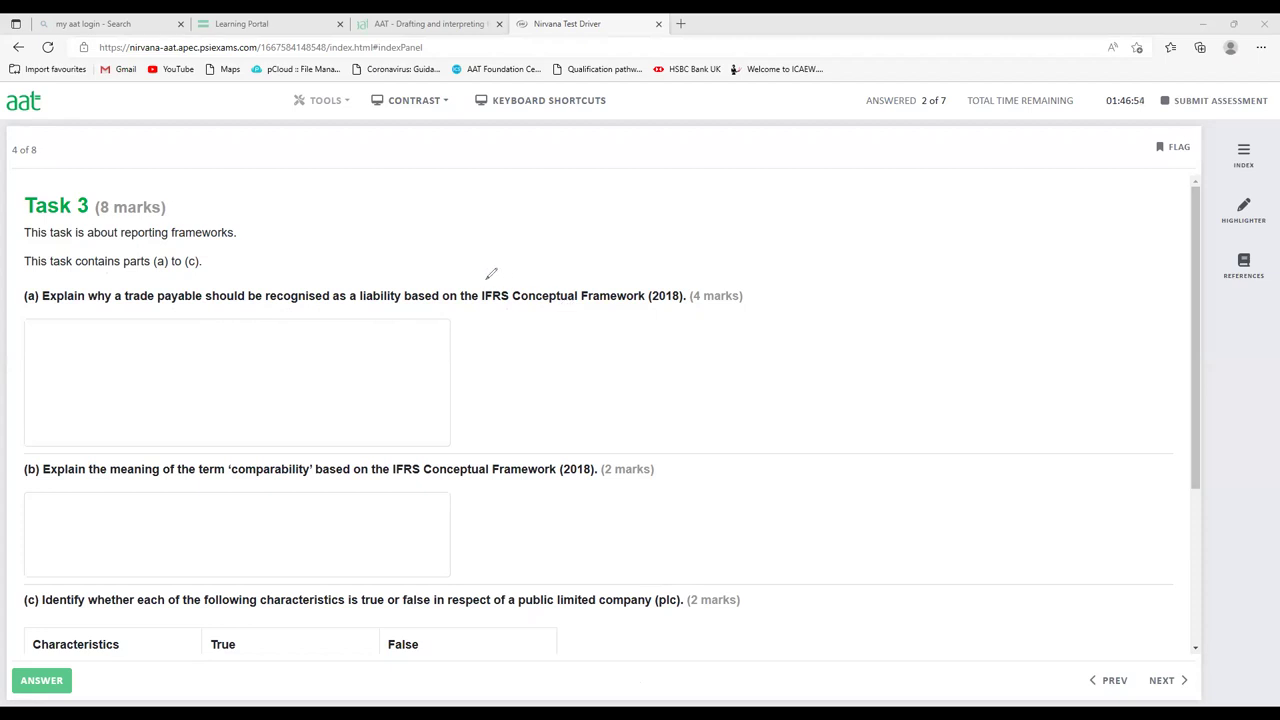
mouse_move(492, 284)
mouse_down()
mouse_move(469, 307)
mouse_move(521, 290)
mouse_move(478, 278)
mouse_move(524, 246)
mouse_move(527, 258)
mouse_up()
drag(539, 252, 531, 266)
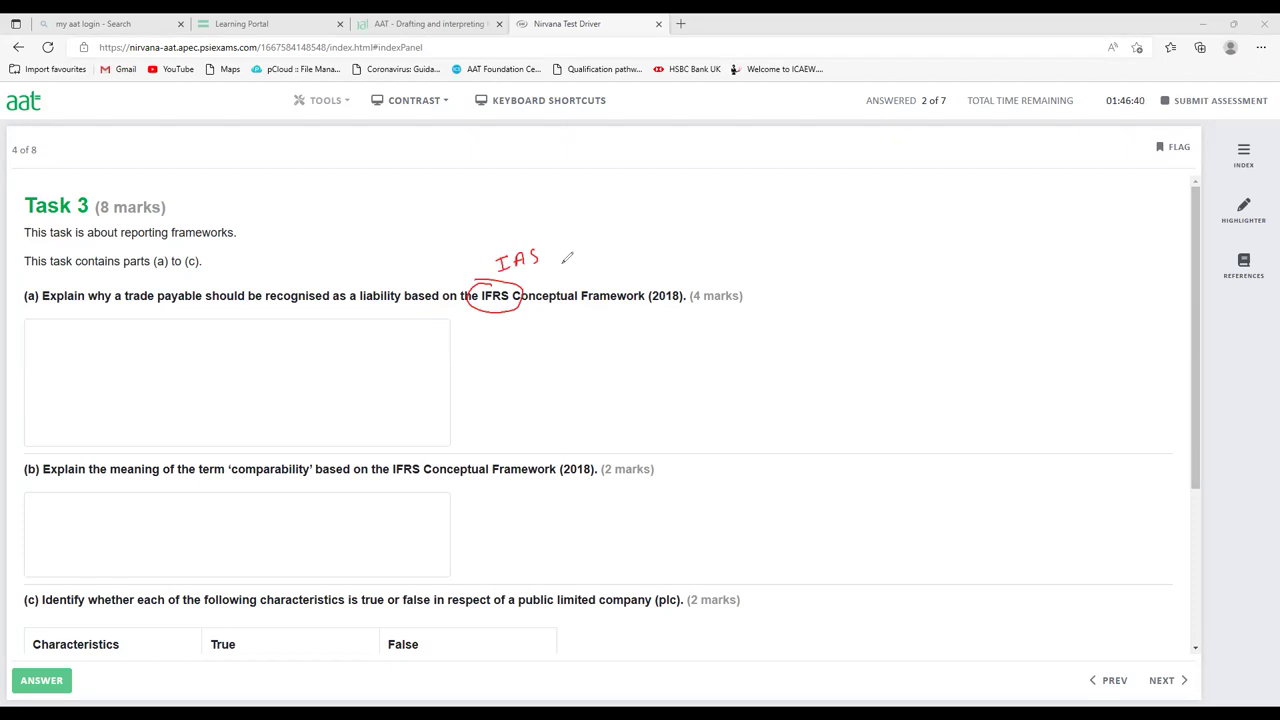
drag(646, 307, 683, 305)
drag(124, 310, 194, 313)
drag(358, 308, 426, 311)
Circle "trade payable" in part (a) and handwrite an arrowed note explaining it as buying something from someone on credit.
mouse_move(126, 297)
mouse_down()
mouse_move(208, 284)
mouse_move(240, 263)
mouse_up()
mouse_move(231, 258)
mouse_down()
mouse_move(232, 269)
mouse_move(255, 242)
mouse_move(280, 258)
mouse_move(483, 170)
mouse_up()
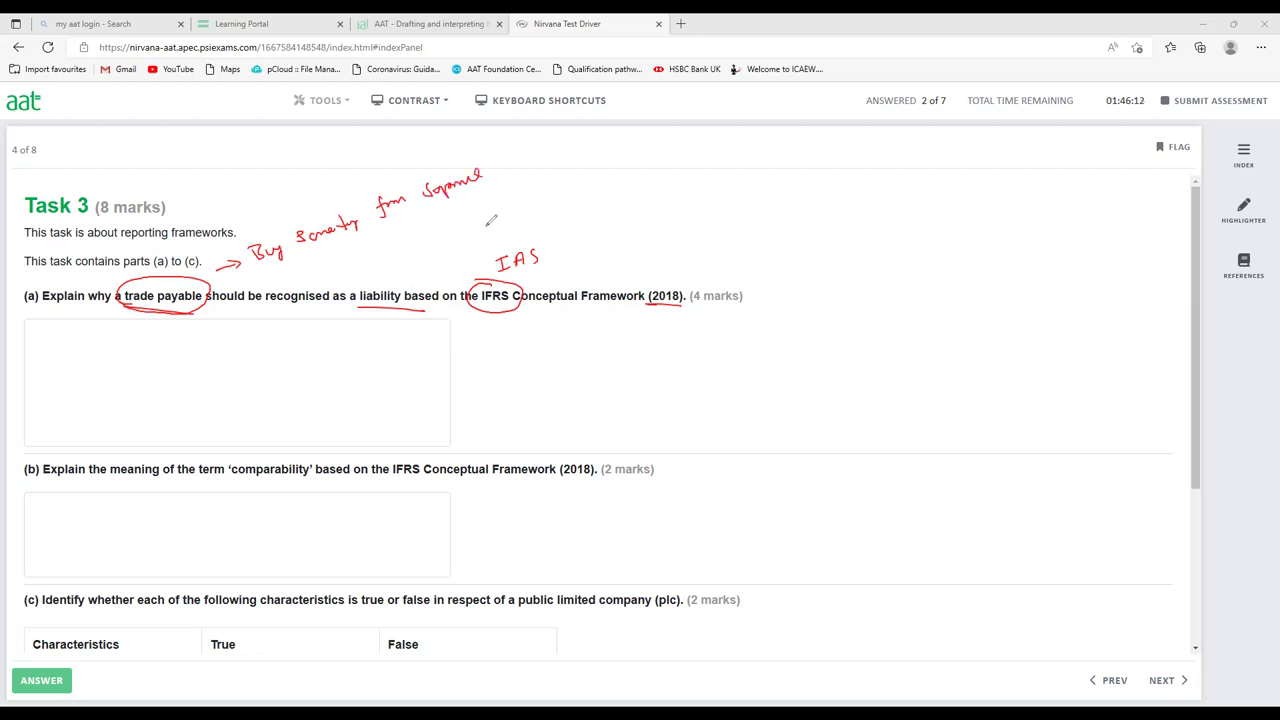
drag(321, 257, 437, 226)
drag(496, 276, 522, 271)
Handwrite in the part (a) answer box that it is a present obligation because of past events that the business cannot avoid.
drag(25, 340, 44, 345)
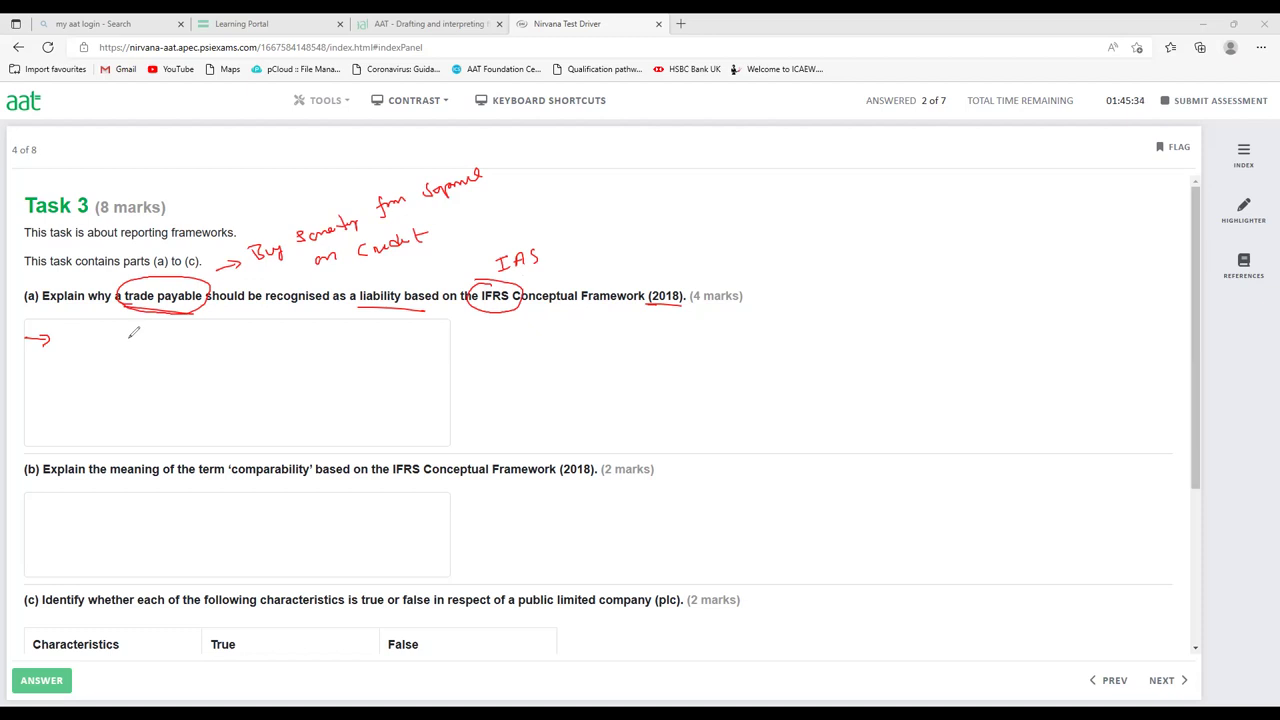
mouse_move(61, 343)
mouse_down()
mouse_move(67, 330)
mouse_move(90, 343)
mouse_move(440, 340)
mouse_up()
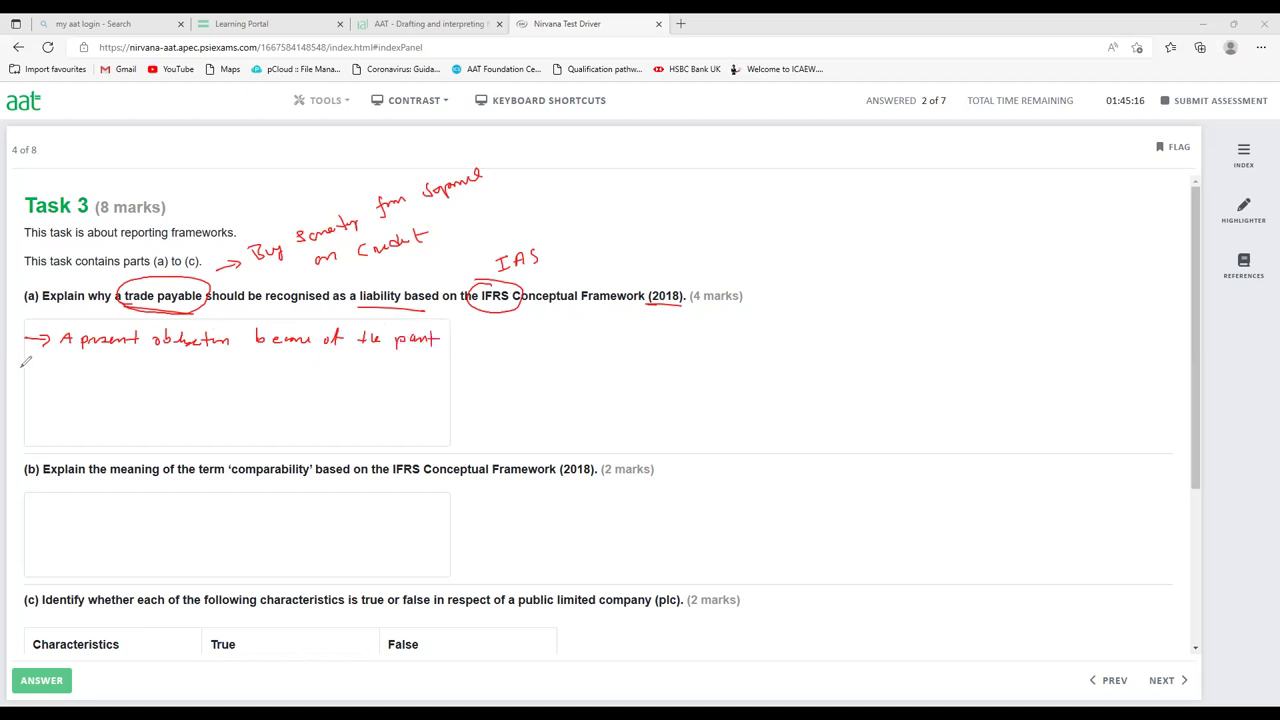
mouse_move(22, 369)
mouse_down()
mouse_move(86, 372)
mouse_move(94, 360)
mouse_up()
mouse_move(106, 366)
mouse_down()
mouse_move(102, 376)
mouse_move(376, 360)
mouse_move(382, 374)
mouse_move(428, 372)
mouse_up()
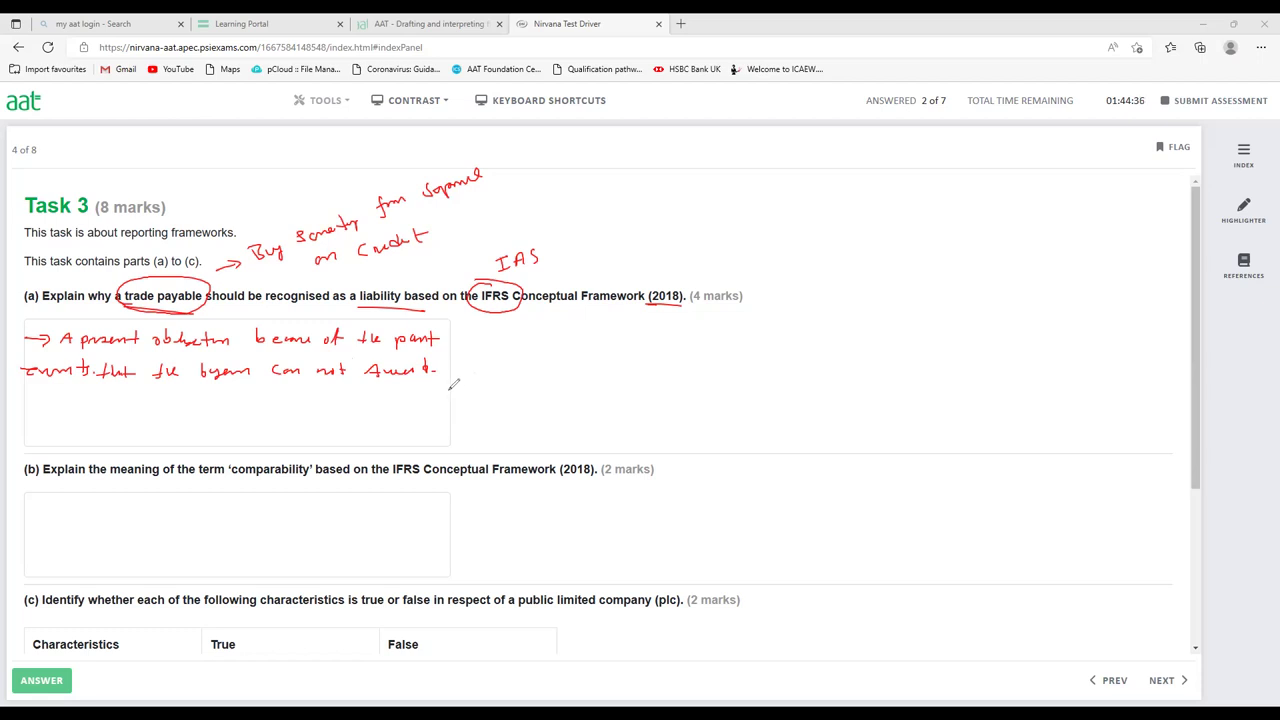
Continue the handwritten part (a) answer with the purchase of goods or services and having to make payment, and circle "(4 marks)".
mouse_move(24, 414)
mouse_down()
mouse_move(118, 422)
mouse_move(130, 405)
mouse_move(272, 395)
mouse_move(305, 407)
mouse_move(349, 393)
mouse_move(348, 407)
mouse_move(427, 410)
mouse_up()
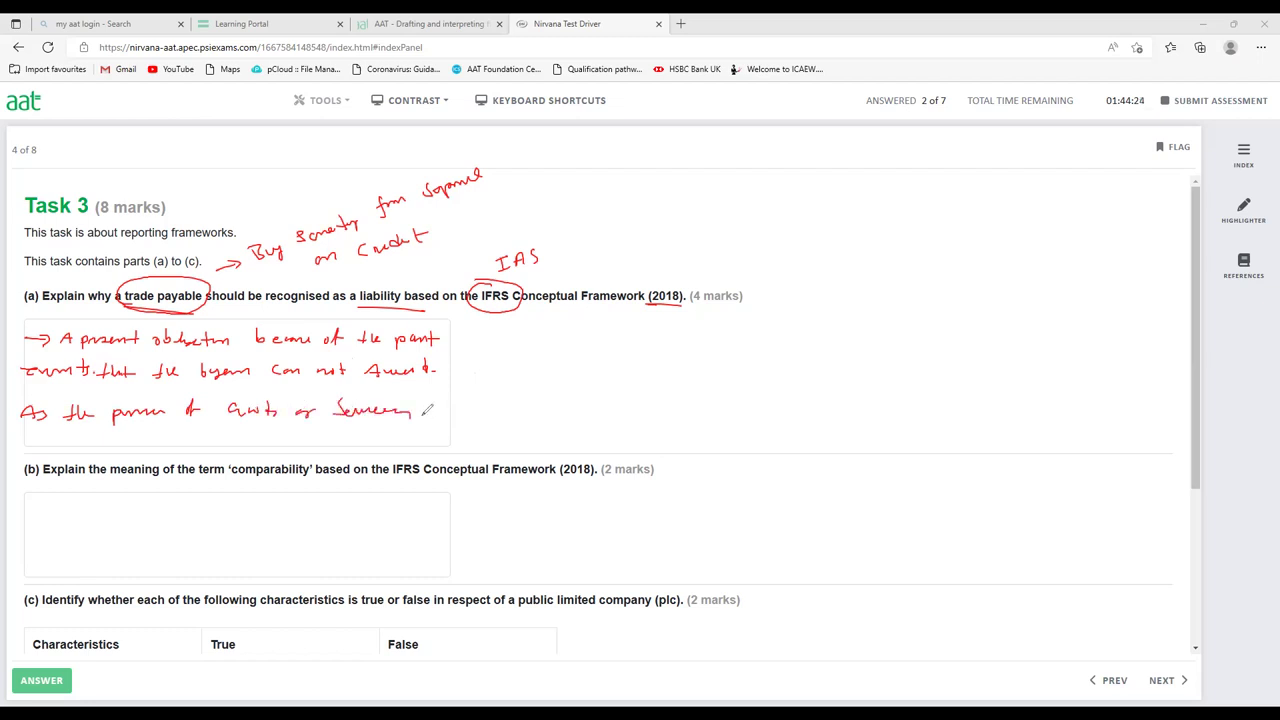
click(427, 413)
mouse_move(22, 440)
mouse_down()
mouse_move(90, 430)
mouse_move(108, 452)
mouse_move(216, 442)
mouse_up()
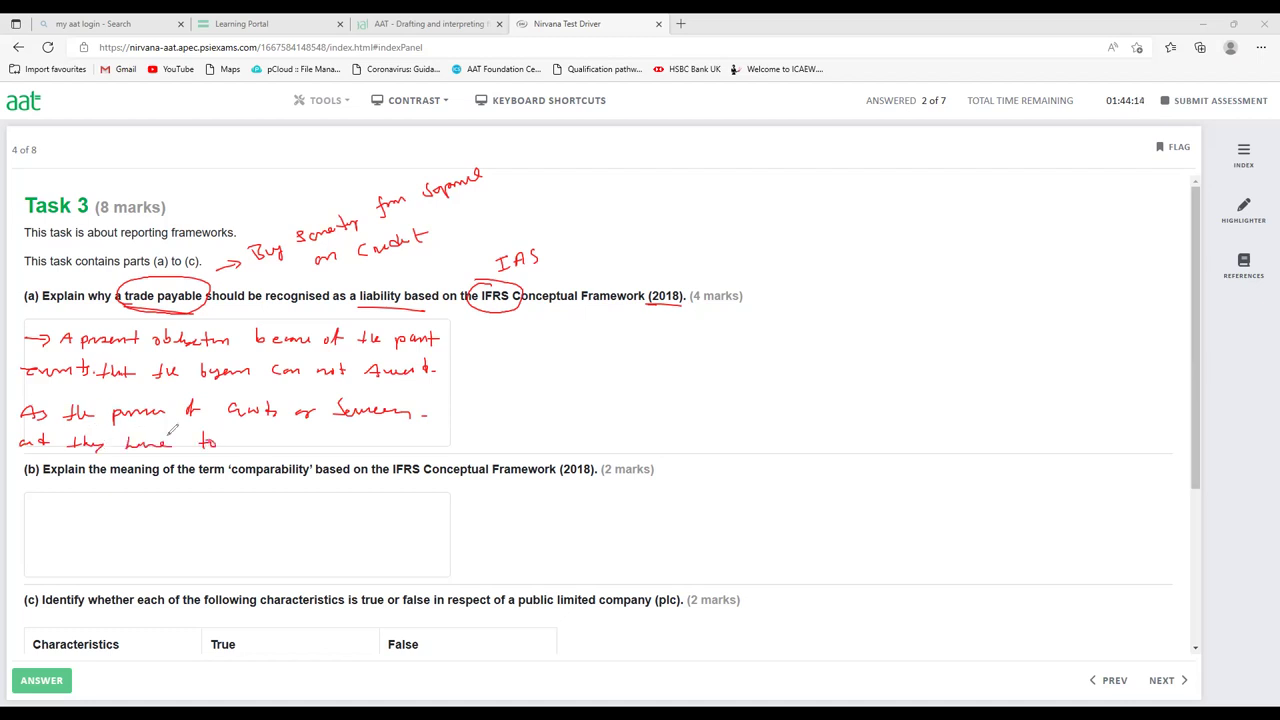
mouse_move(238, 436)
mouse_down()
mouse_move(312, 450)
mouse_move(398, 428)
mouse_move(462, 440)
mouse_up()
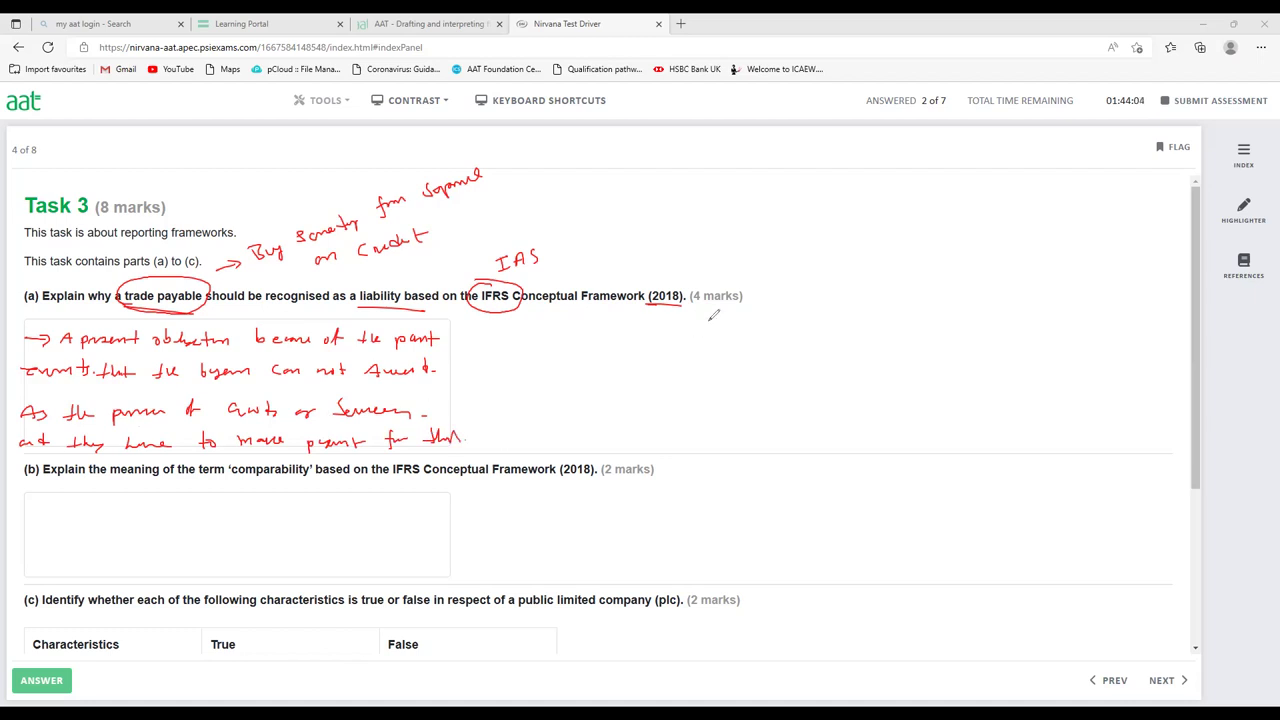
drag(739, 275, 730, 274)
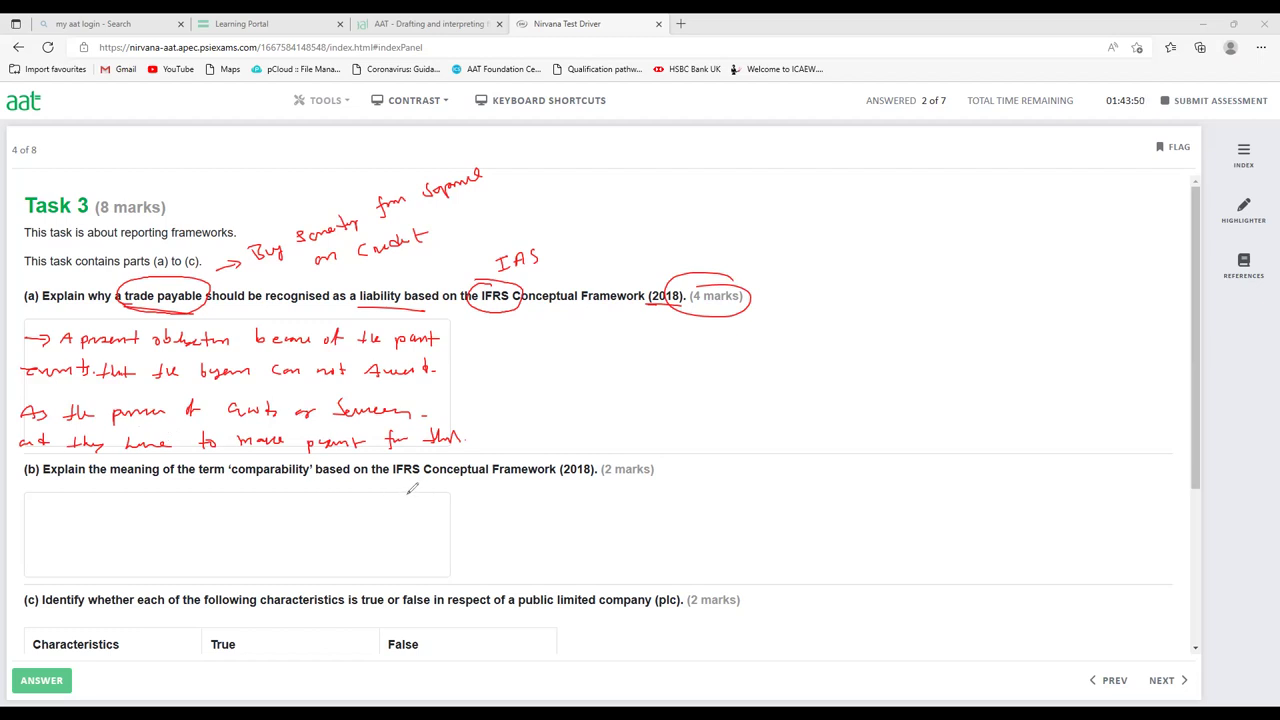
Underline 2018 in part (b) and handwrite three answer points: compare with last year's data, compare with the industry, and consistency.
drag(553, 485, 606, 483)
mouse_move(42, 511)
mouse_down()
mouse_move(20, 513)
mouse_move(41, 518)
mouse_up()
mouse_move(70, 507)
mouse_down()
mouse_move(68, 520)
mouse_move(262, 520)
mouse_move(290, 506)
mouse_move(412, 516)
mouse_up()
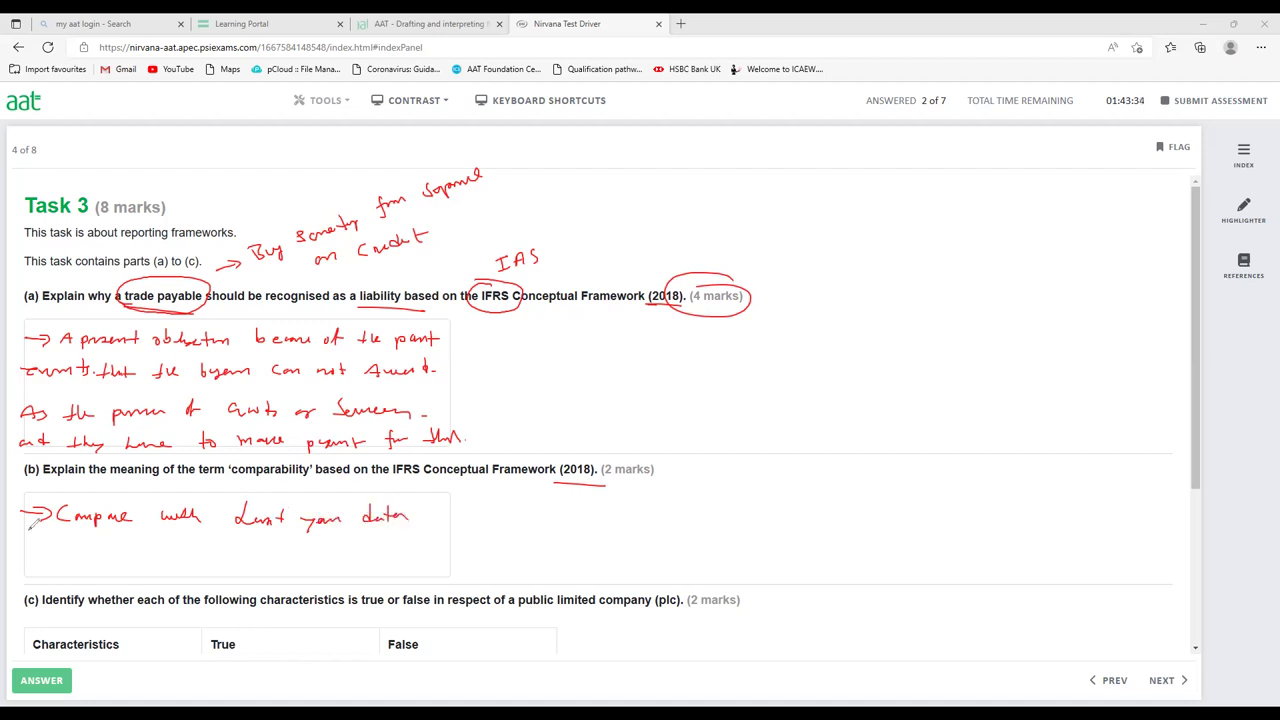
mouse_move(20, 545)
mouse_down()
mouse_move(205, 540)
mouse_move(258, 554)
mouse_move(310, 540)
mouse_move(318, 558)
mouse_up()
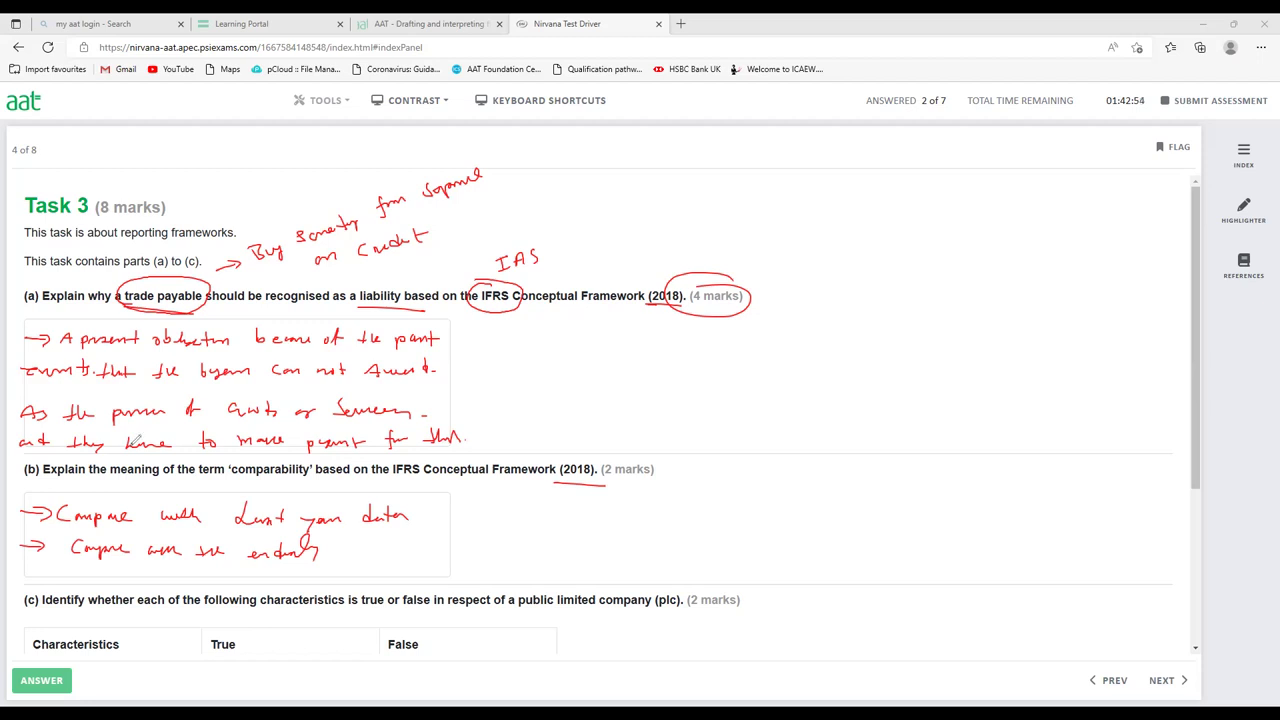
mouse_move(27, 581)
mouse_down()
mouse_move(148, 575)
mouse_move(157, 586)
mouse_up()
click(80, 575)
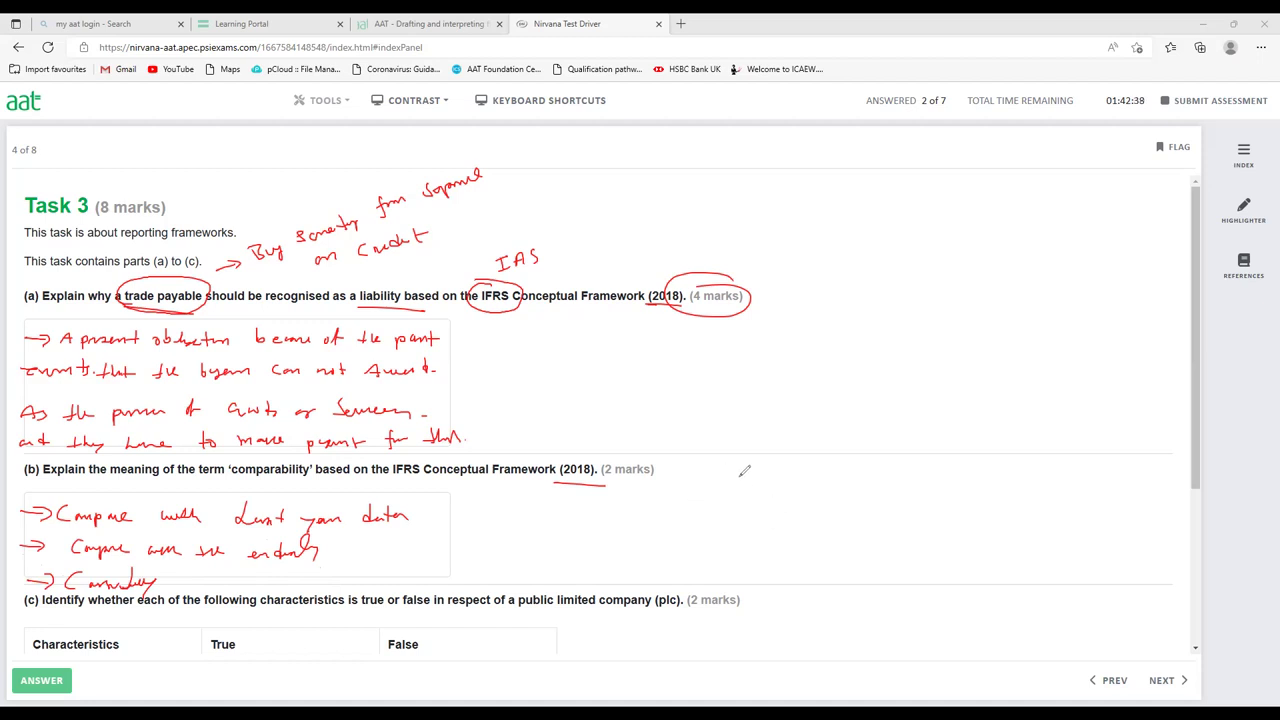
Sketch a comparability example beside part (b) showing marketing classed as distribution or admin cost, with arrows for each effect.
mouse_move(723, 497)
mouse_down()
mouse_move(803, 476)
mouse_move(800, 486)
mouse_move(845, 484)
mouse_up()
mouse_move(878, 477)
mouse_down()
mouse_move(888, 490)
mouse_move(988, 476)
mouse_up()
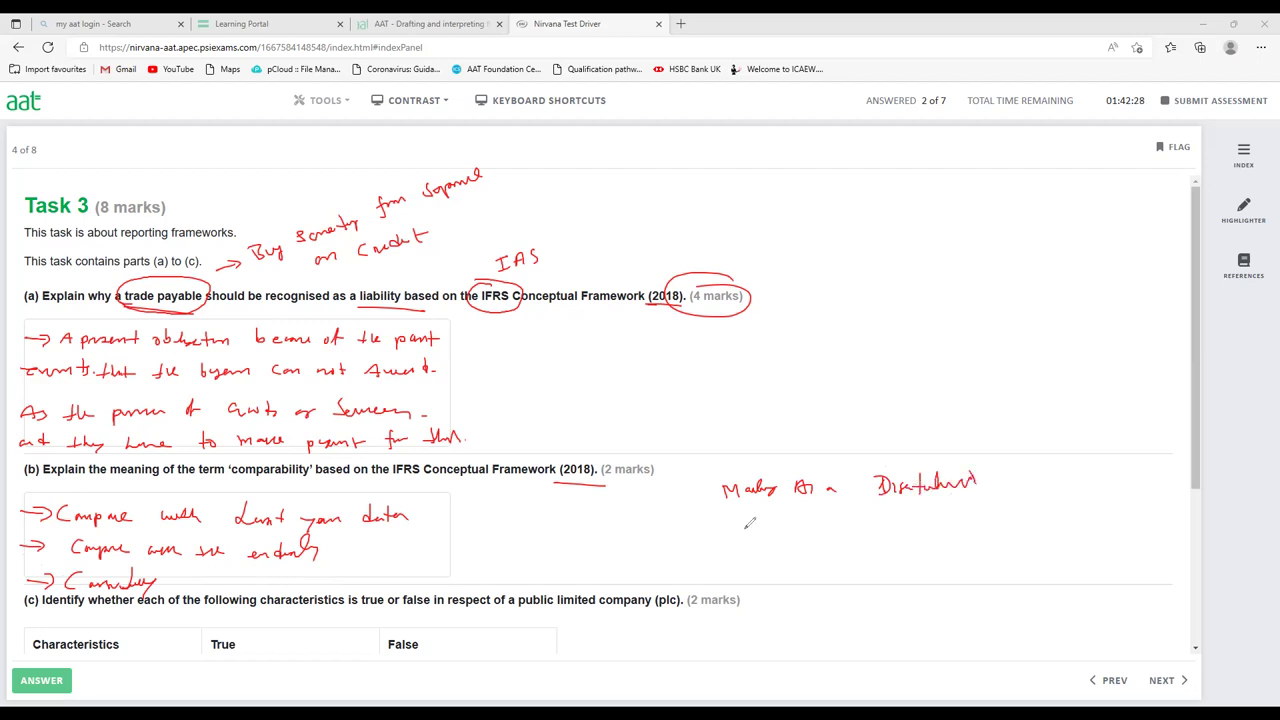
drag(736, 496, 752, 498)
mouse_move(868, 542)
mouse_down()
mouse_move(882, 528)
mouse_move(948, 534)
mouse_up()
mouse_move(1008, 466)
mouse_down()
mouse_move(1004, 450)
mouse_move(998, 494)
mouse_move(962, 547)
mouse_move(976, 530)
mouse_up()
mouse_move(784, 514)
mouse_down()
mouse_move(846, 540)
mouse_move(830, 546)
mouse_up()
drag(805, 464, 861, 477)
drag(847, 489, 874, 488)
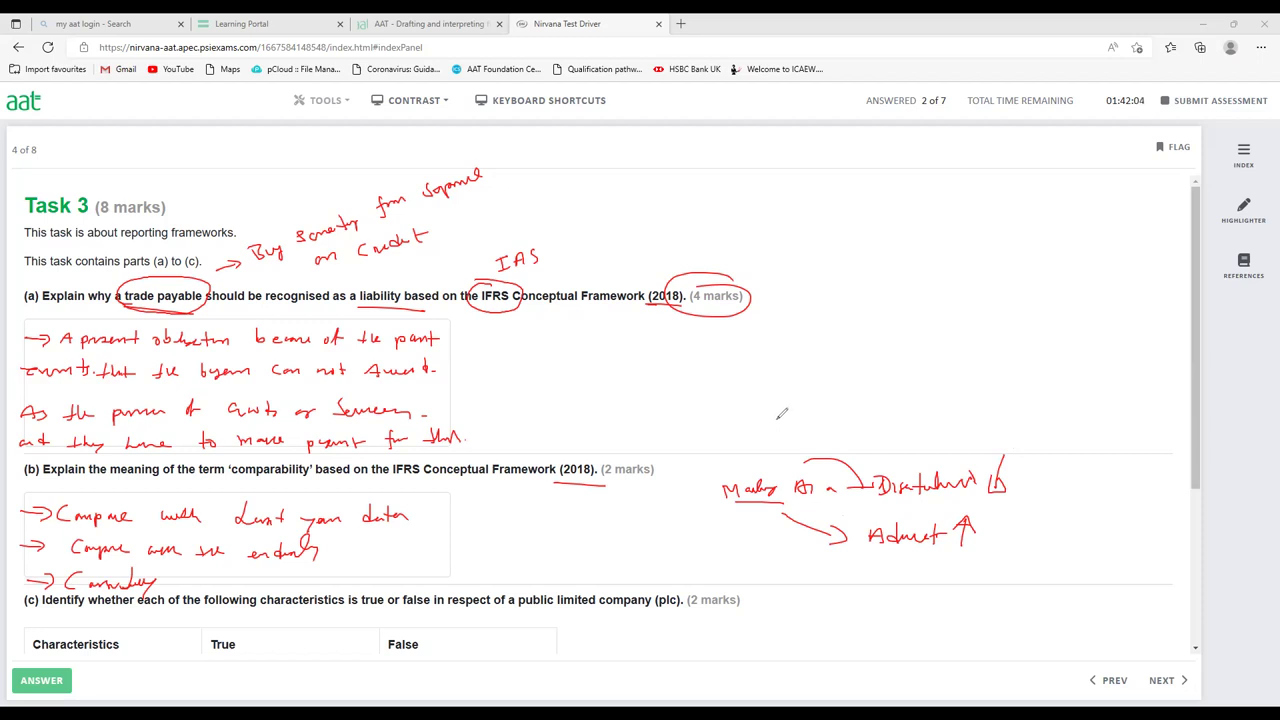
Extend the comparability sketch above the marketing example with cost of sales, GP and operating expenses, adding up and down arrows.
drag(773, 406, 834, 406)
mouse_move(788, 362)
mouse_down()
mouse_move(778, 368)
mouse_move(809, 368)
mouse_move(845, 312)
mouse_move(866, 354)
mouse_move(890, 352)
mouse_move(892, 370)
mouse_move(906, 356)
mouse_move(849, 425)
mouse_move(870, 432)
mouse_up()
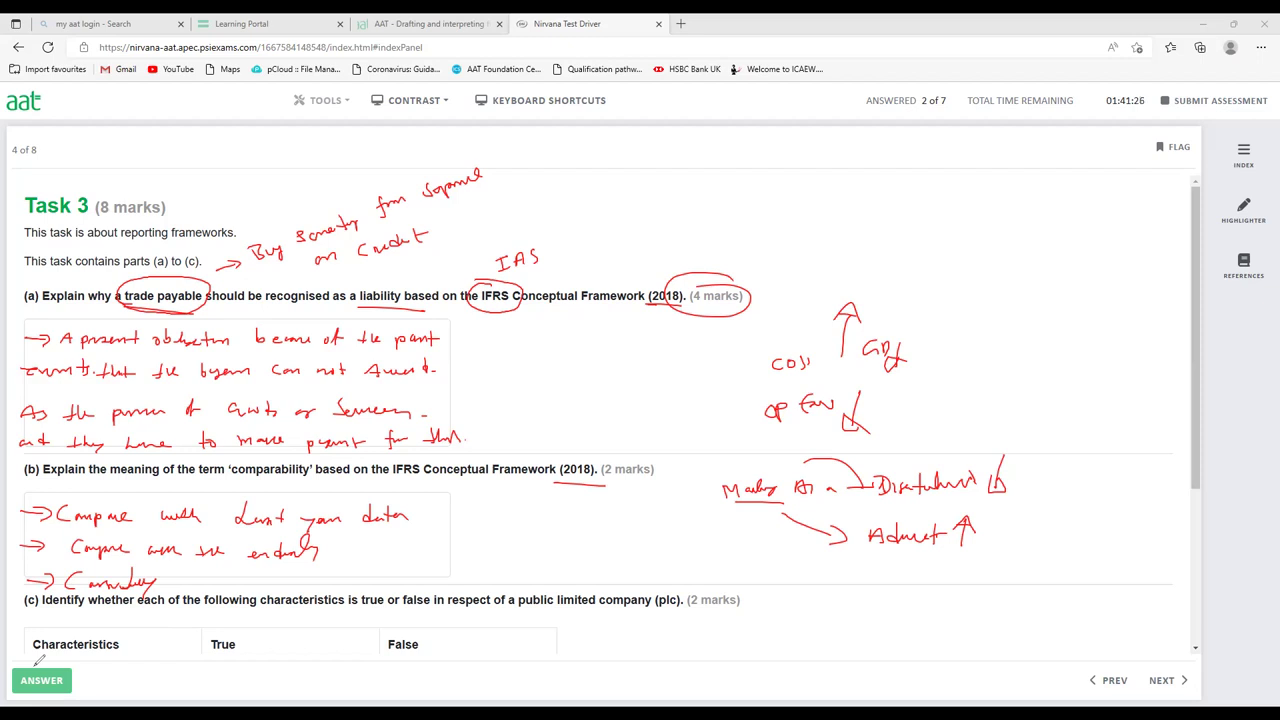
drag(636, 462, 604, 458)
drag(459, 495, 513, 484)
drag(466, 566, 548, 566)
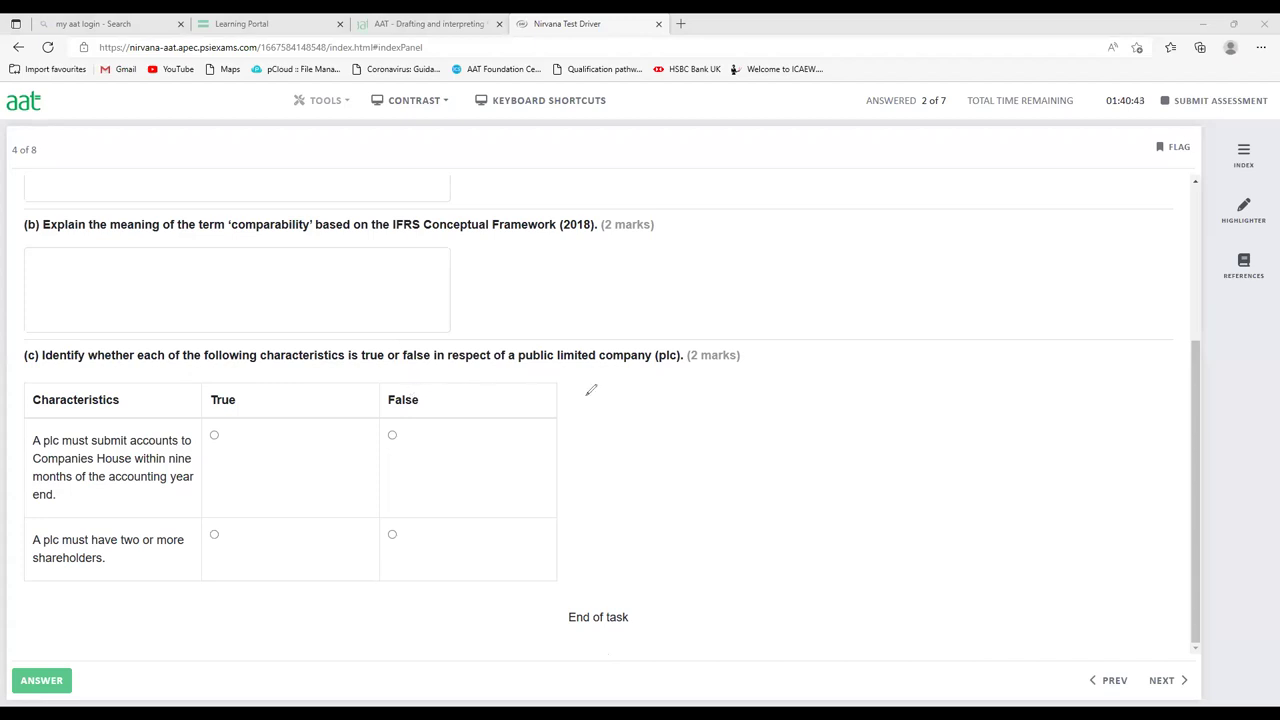
Underline "public limited company" in part (c), tick False for the nine-month accounts statement, and note "12 months" and the HMRC tax return deadline.
mouse_move(521, 362)
mouse_down()
mouse_move(676, 381)
mouse_move(693, 368)
mouse_up()
drag(390, 436, 448, 425)
mouse_move(397, 480)
mouse_down()
mouse_move(450, 455)
mouse_move(480, 462)
mouse_up()
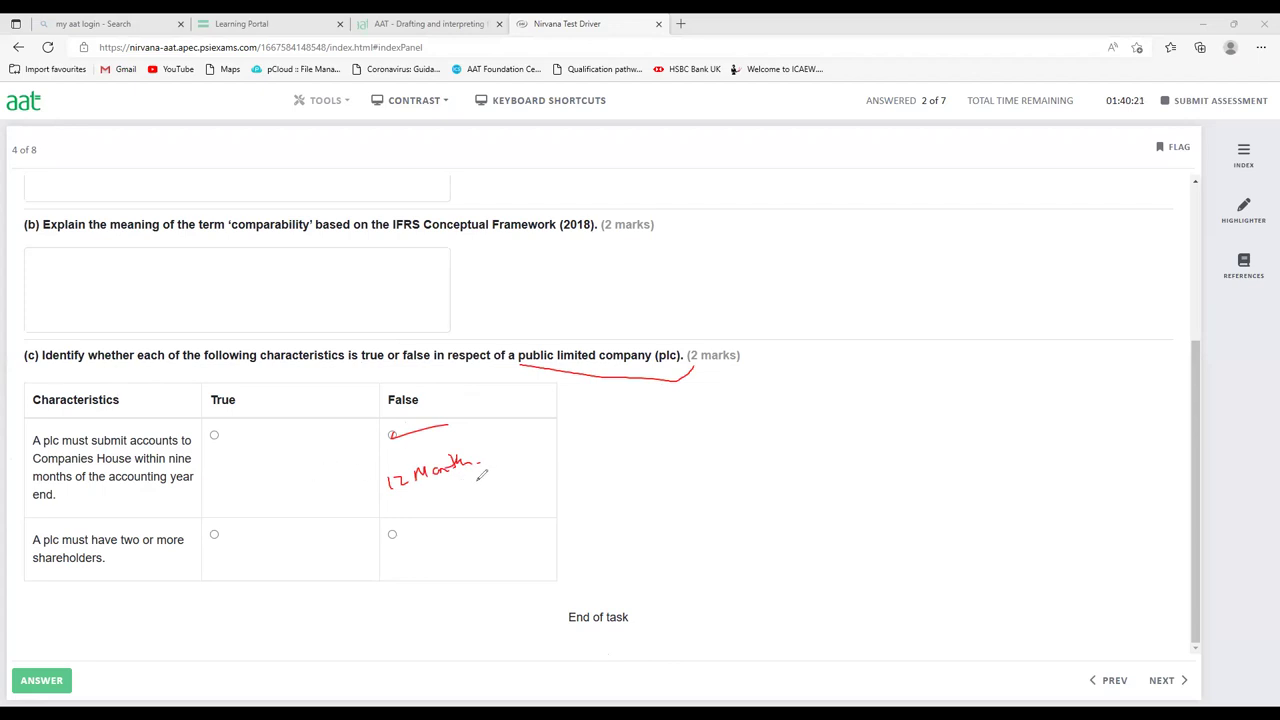
mouse_move(418, 498)
mouse_down()
mouse_move(428, 515)
mouse_move(466, 482)
mouse_move(668, 440)
mouse_move(711, 407)
mouse_move(727, 433)
mouse_up()
drag(648, 461, 752, 452)
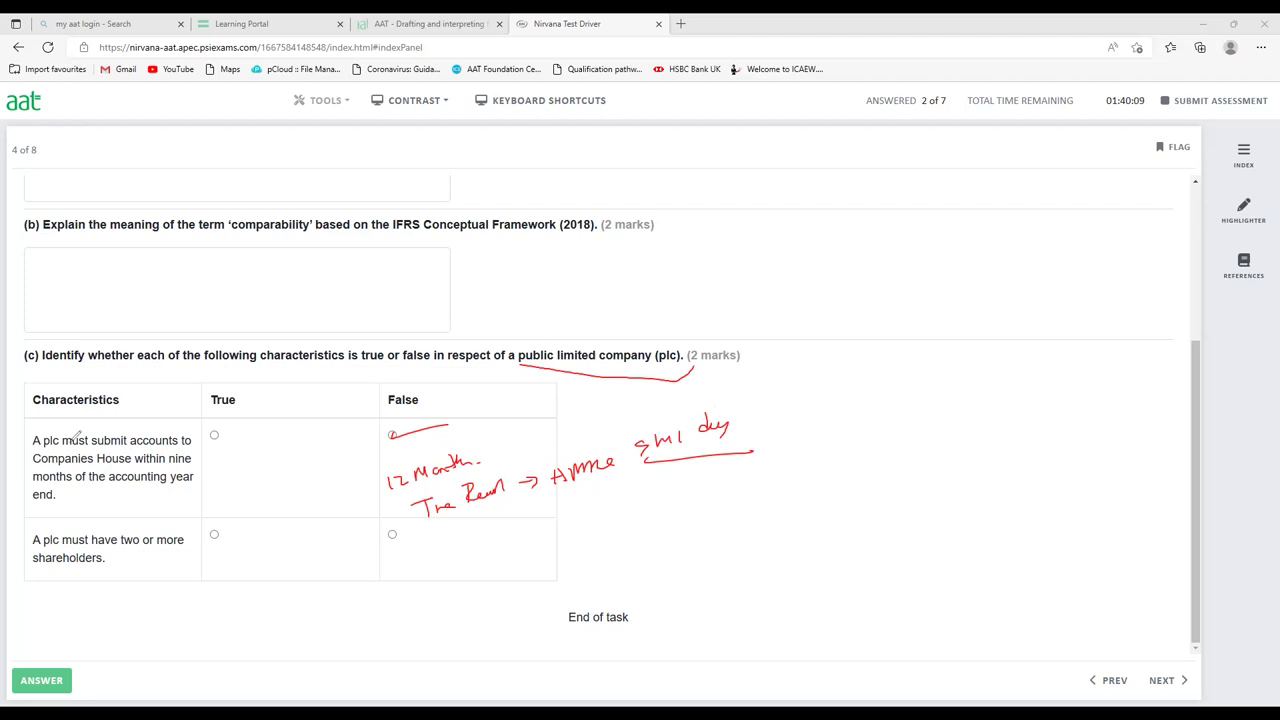
Circle "Companies House", underline the two-or-more-shareholders statement in part (c), and mark that statement True with the pen.
mouse_move(30, 461)
mouse_down()
mouse_move(108, 474)
mouse_move(140, 458)
mouse_move(98, 443)
mouse_move(60, 468)
mouse_up()
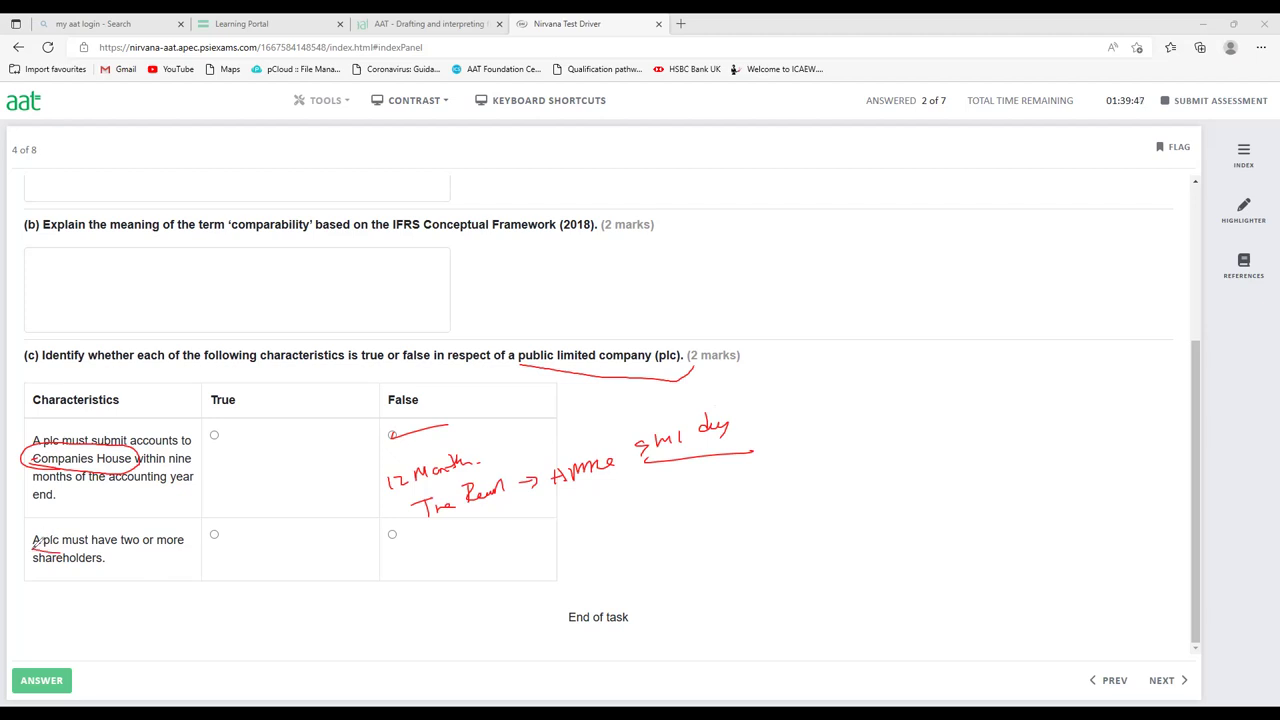
drag(34, 566, 118, 568)
drag(207, 535, 320, 520)
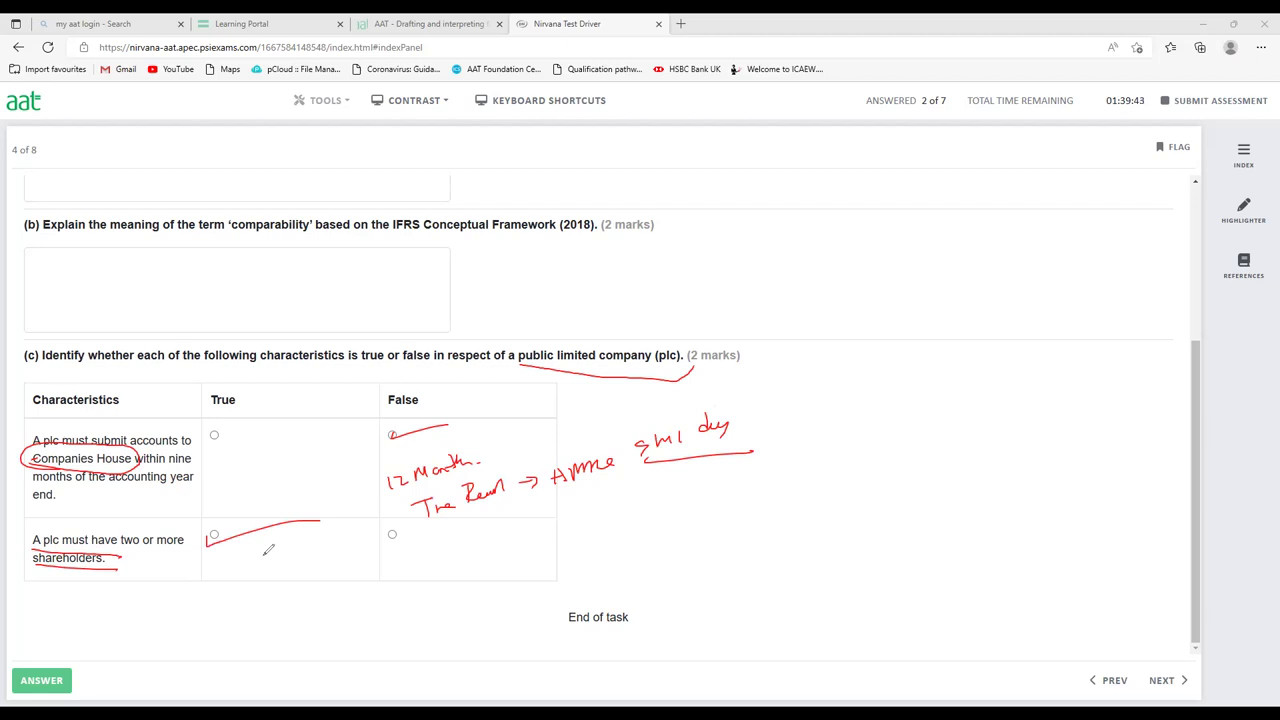